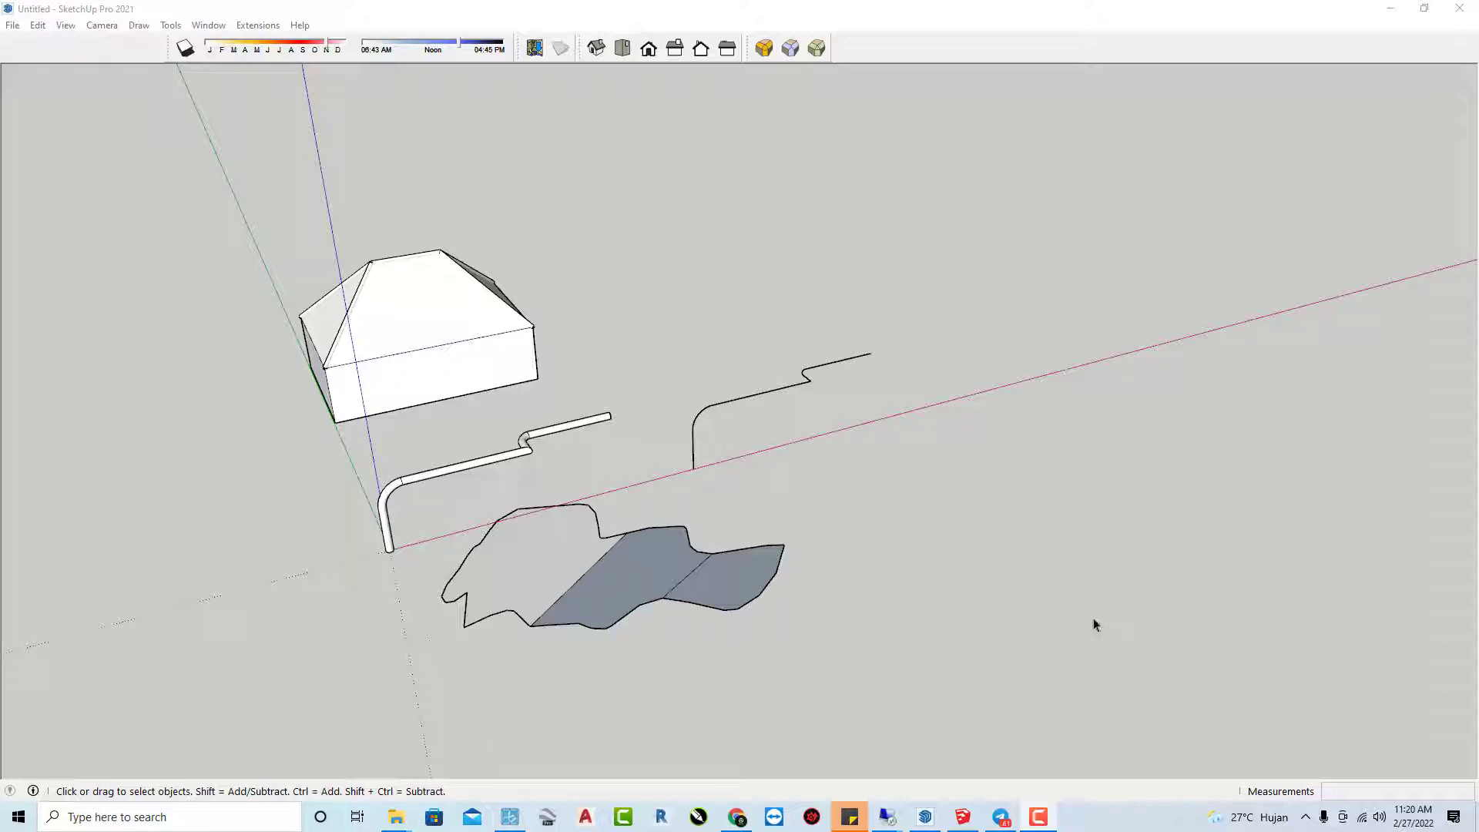
# - Return focus to the SketchUp window showing the hipped-roof house and the pipe
pyautogui.click(1093, 618)
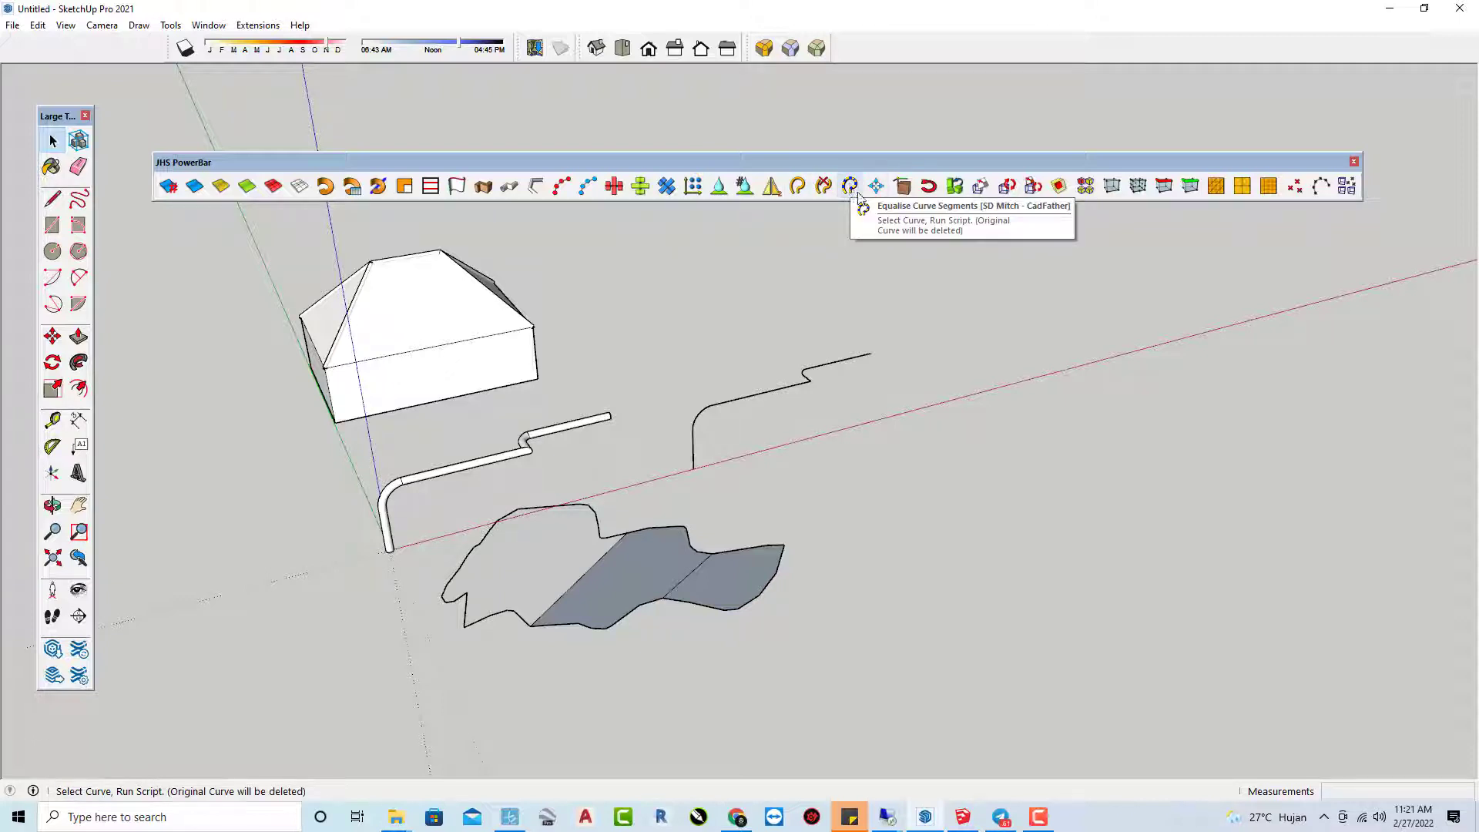
# - Orbit to a side view and window-select all the pieces of the hipped-roof house
pyautogui.moveTo(693, 251)
pyautogui.mouseDown(button='middle')
pyautogui.moveTo(726, 308)
pyautogui.moveTo(775, 191)
pyautogui.mouseUp(button='middle')
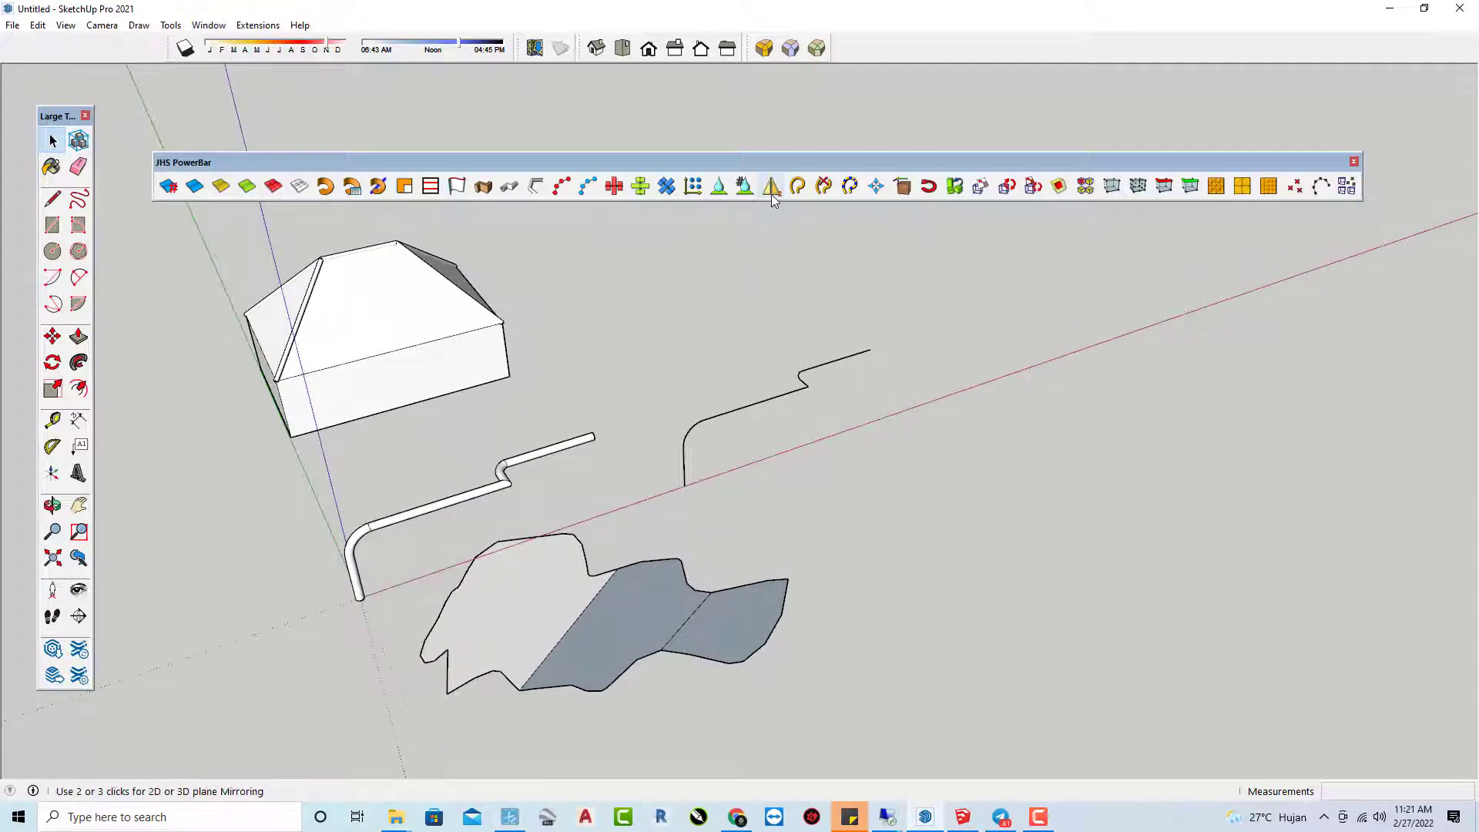
pyautogui.moveTo(753, 288)
pyautogui.mouseDown(button='middle')
pyautogui.moveTo(955, 295)
pyautogui.moveTo(597, 377)
pyautogui.moveTo(577, 389)
pyautogui.moveTo(600, 487)
pyautogui.mouseUp(button='middle')
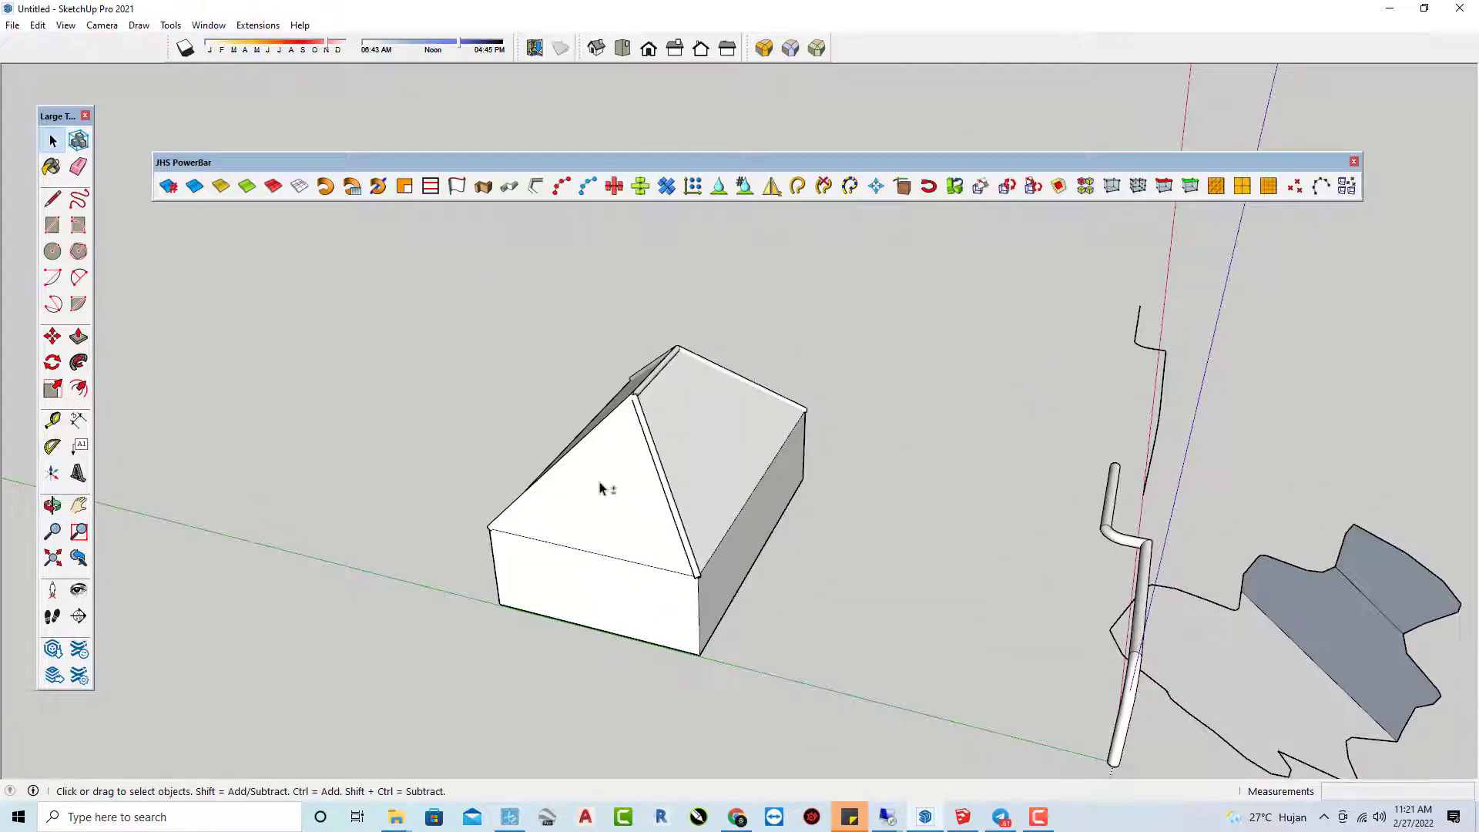
pyautogui.moveTo(530, 467)
pyautogui.mouseDown(button='middle')
pyautogui.moveTo(520, 489)
pyautogui.moveTo(386, 531)
pyautogui.moveTo(550, 494)
pyautogui.mouseUp(button='middle')
pyautogui.scroll(2, 550, 494)
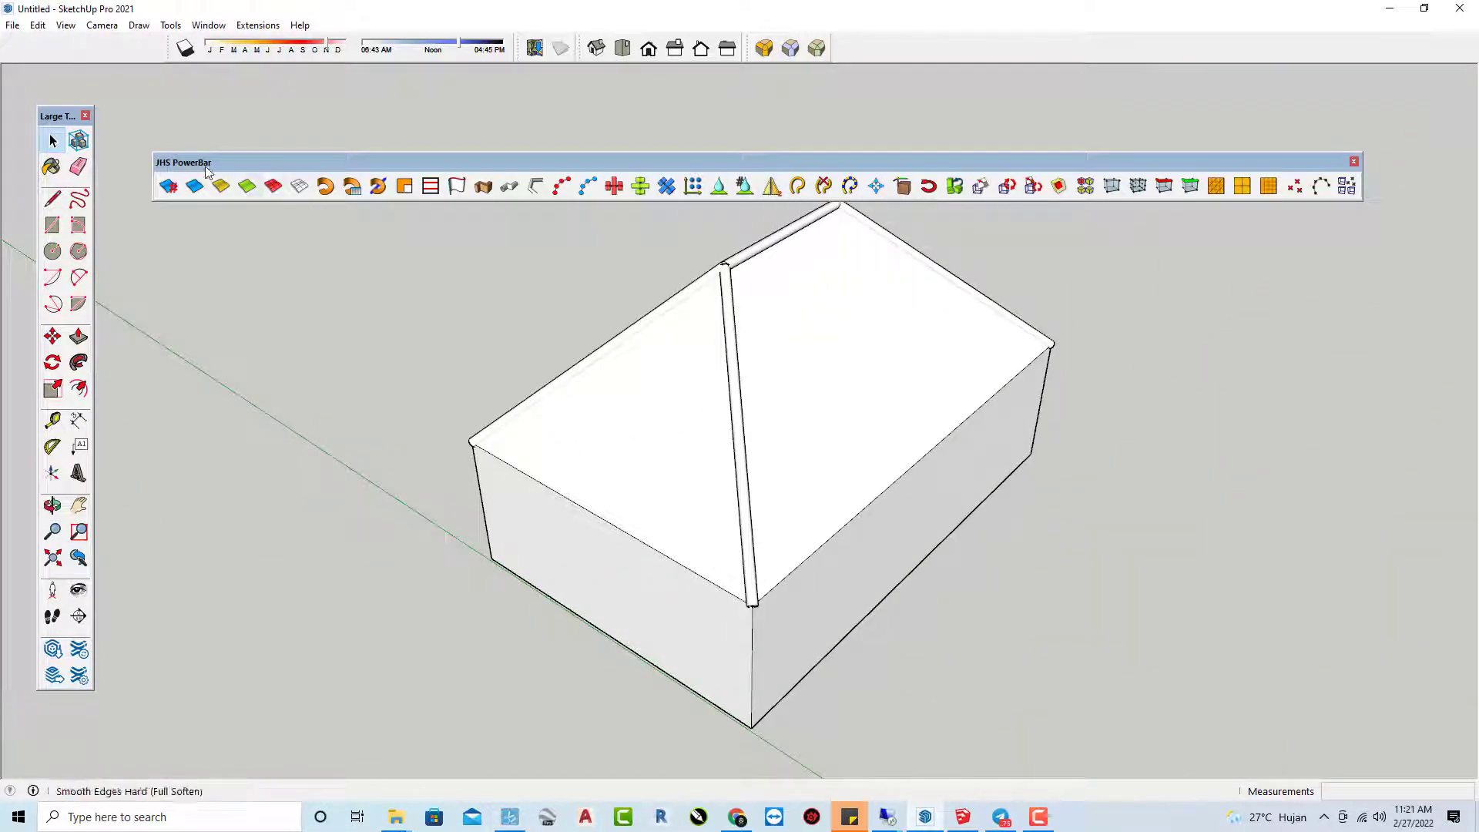
pyautogui.scroll(-3, 555, 511)
pyautogui.moveTo(554, 512); pyautogui.dragTo(957, 495, button='middle')
pyautogui.moveTo(476, 327)
pyautogui.mouseDown()
pyautogui.moveTo(782, 587)
pyautogui.moveTo(886, 703)
pyautogui.mouseUp()
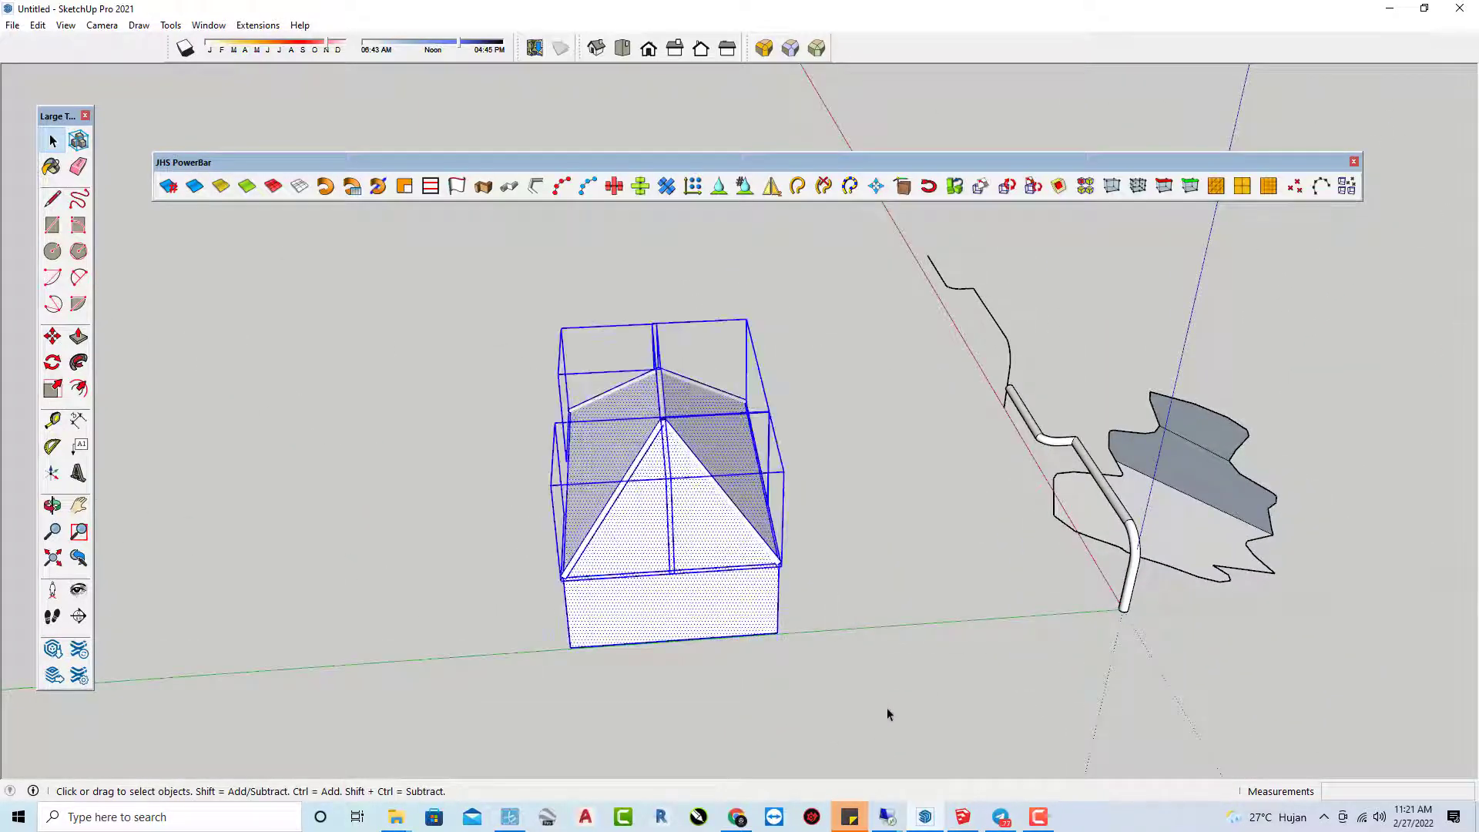
pyautogui.moveTo(886, 703)
pyautogui.mouseDown(button='middle')
pyautogui.moveTo(627, 660)
pyautogui.moveTo(591, 496)
pyautogui.mouseUp(button='middle')
# - Combine the selected house pieces with Make Group, then reselect the new group
pyautogui.rightClick(592, 497)
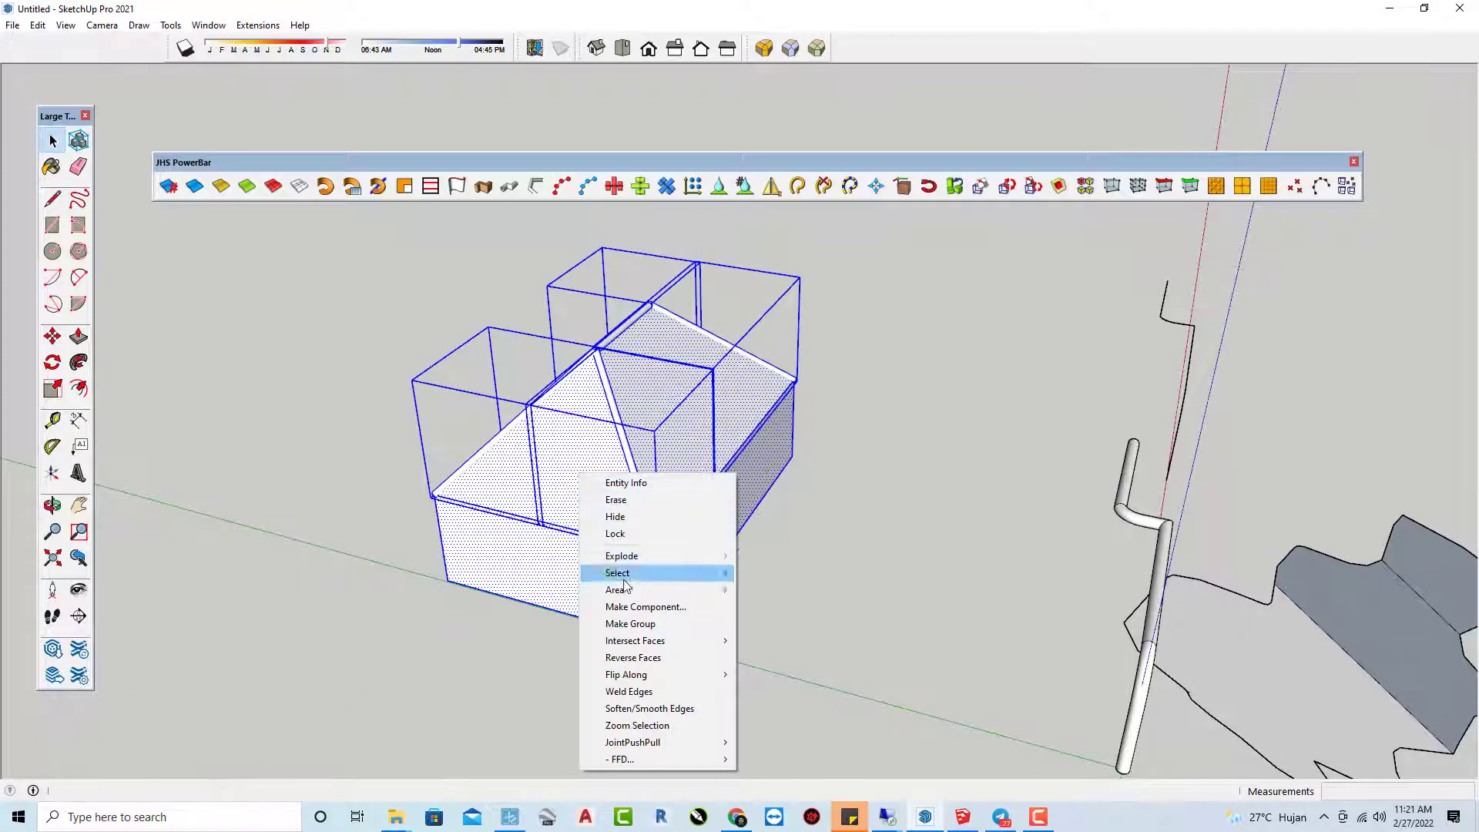
pyautogui.click(630, 623)
pyautogui.click(782, 599)
pyautogui.moveTo(783, 588); pyautogui.dragTo(644, 560, button='middle')
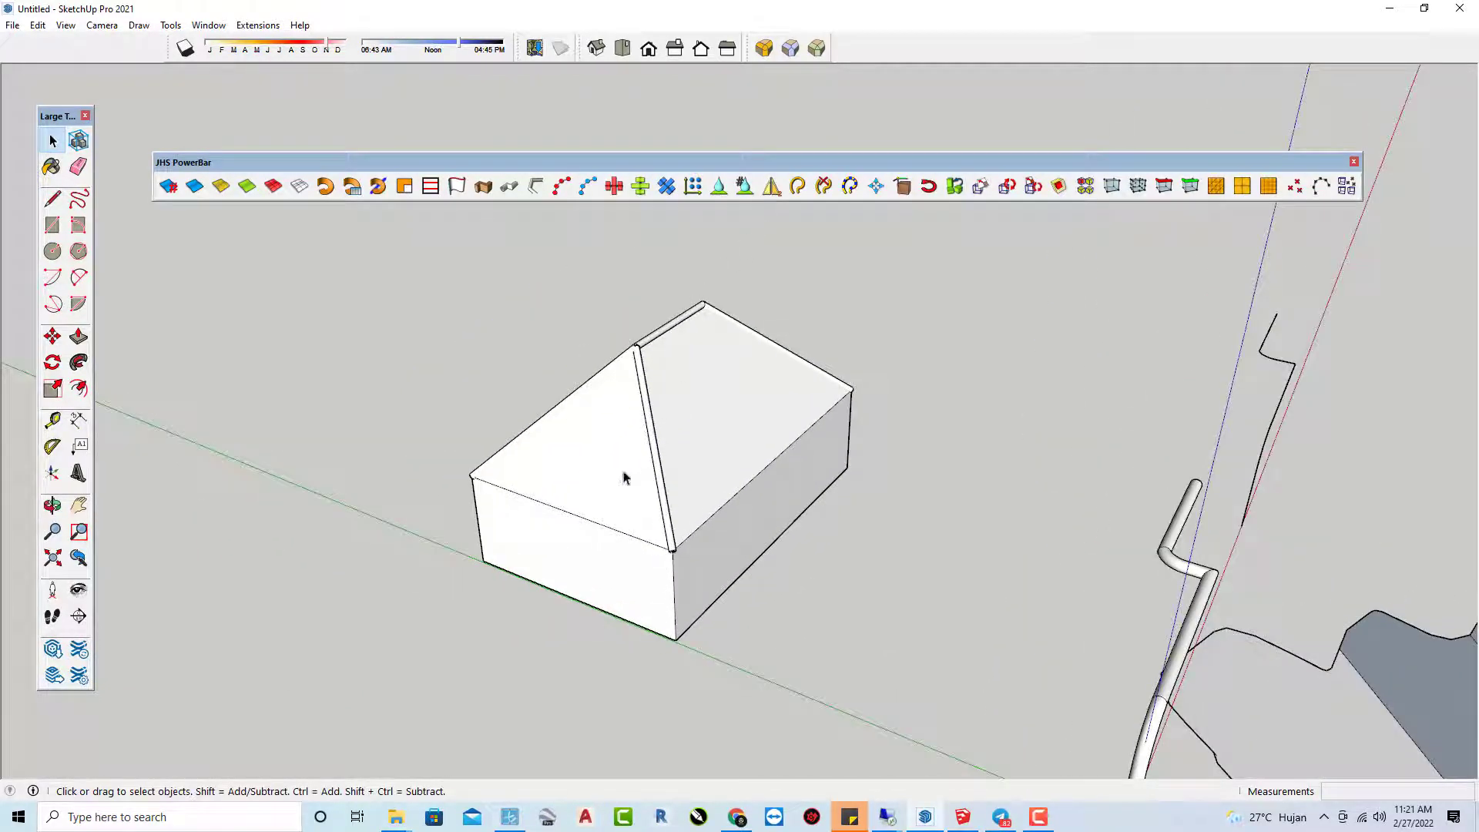
pyautogui.click(602, 489)
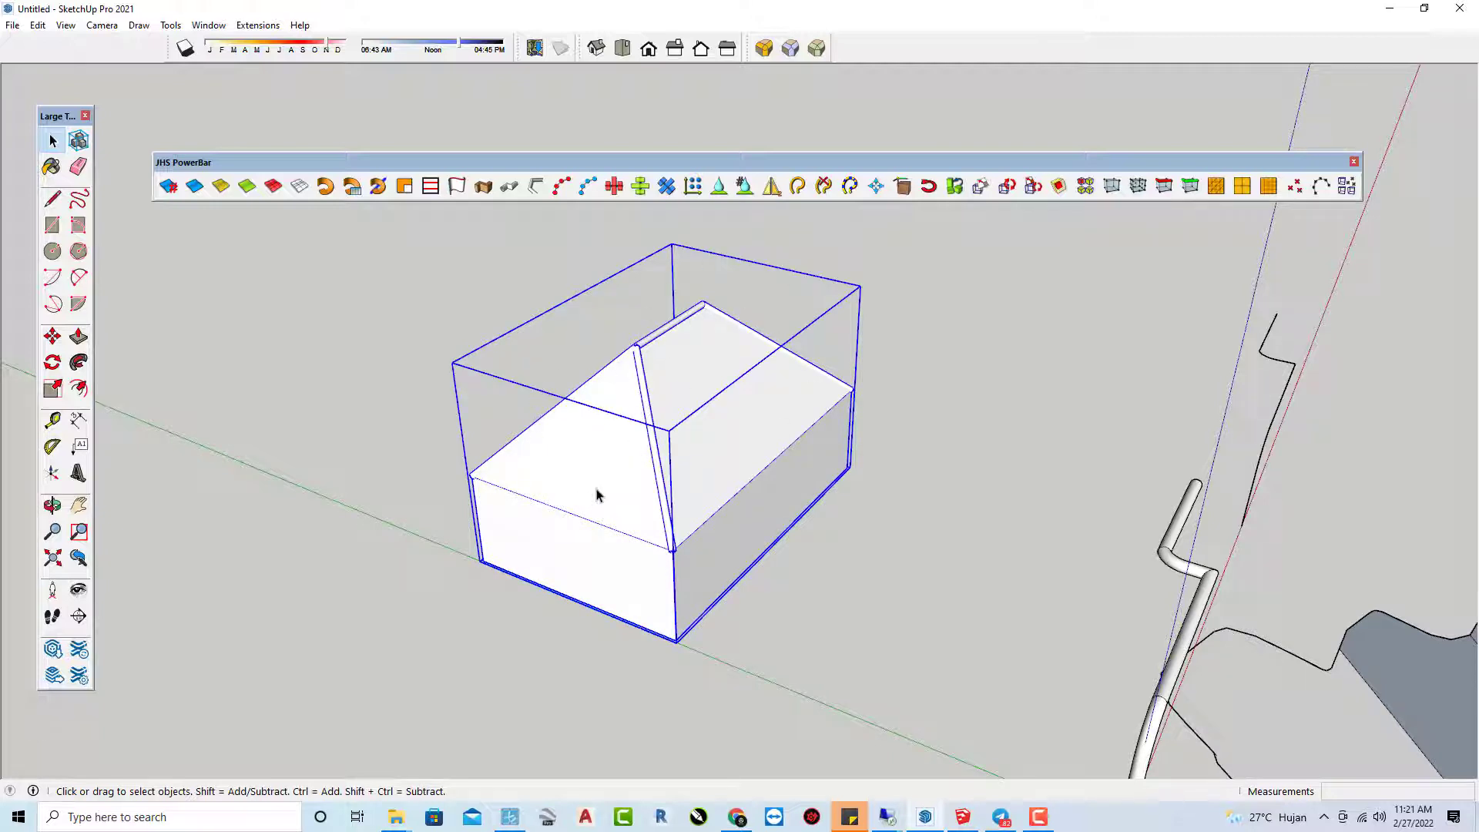
# - Mirror a copy of the grouped house with JHS Mirror, starting from its bottom corner, so it sits against the original
pyautogui.click(771, 189)
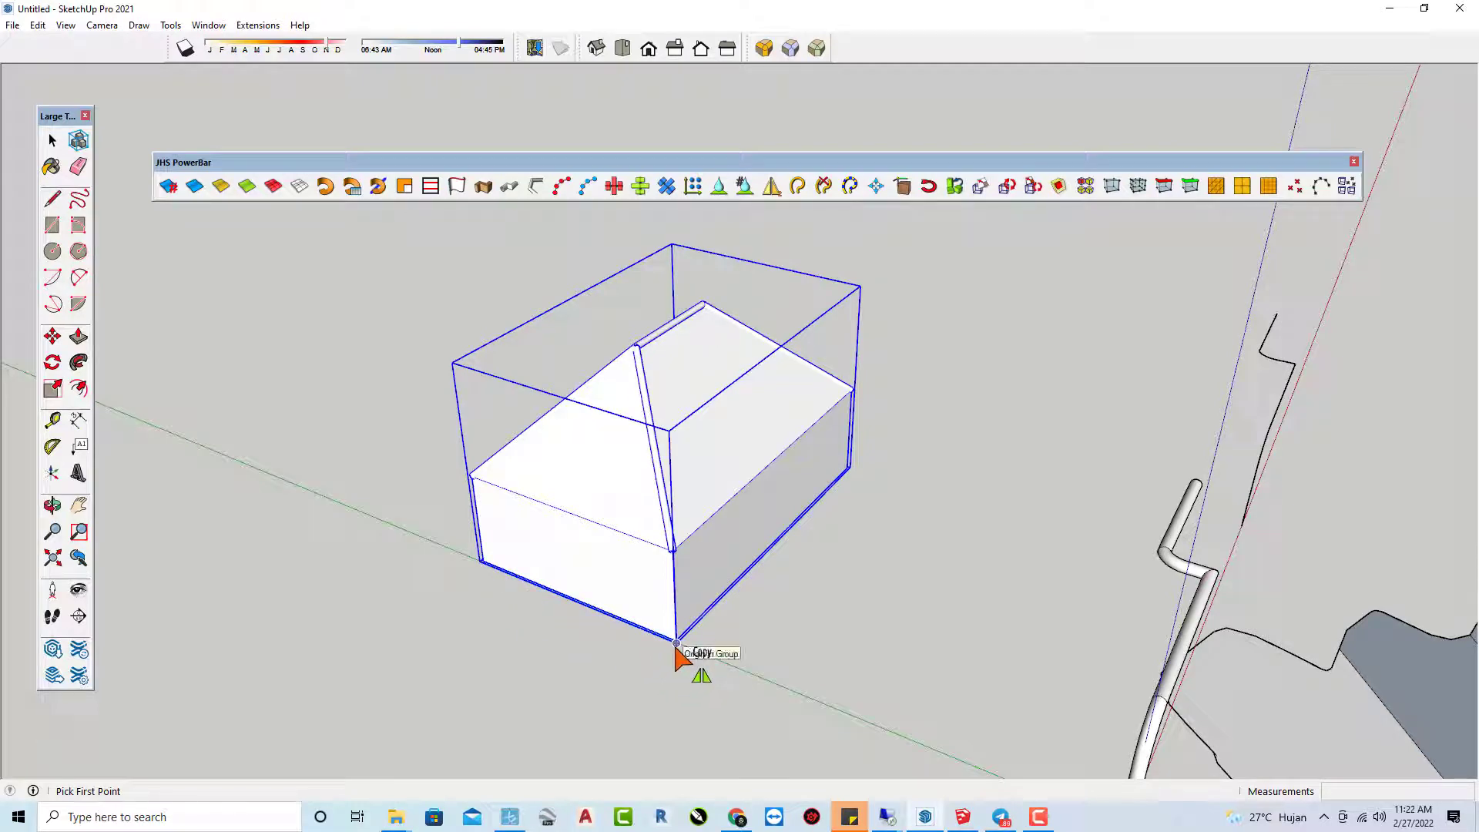
pyautogui.moveTo(682, 655)
pyautogui.mouseDown(button='middle')
pyautogui.moveTo(588, 644)
pyautogui.moveTo(1040, 650)
pyautogui.mouseUp(button='middle')
pyautogui.scroll(2, 593, 636)
pyautogui.scroll(-3, 290, 357)
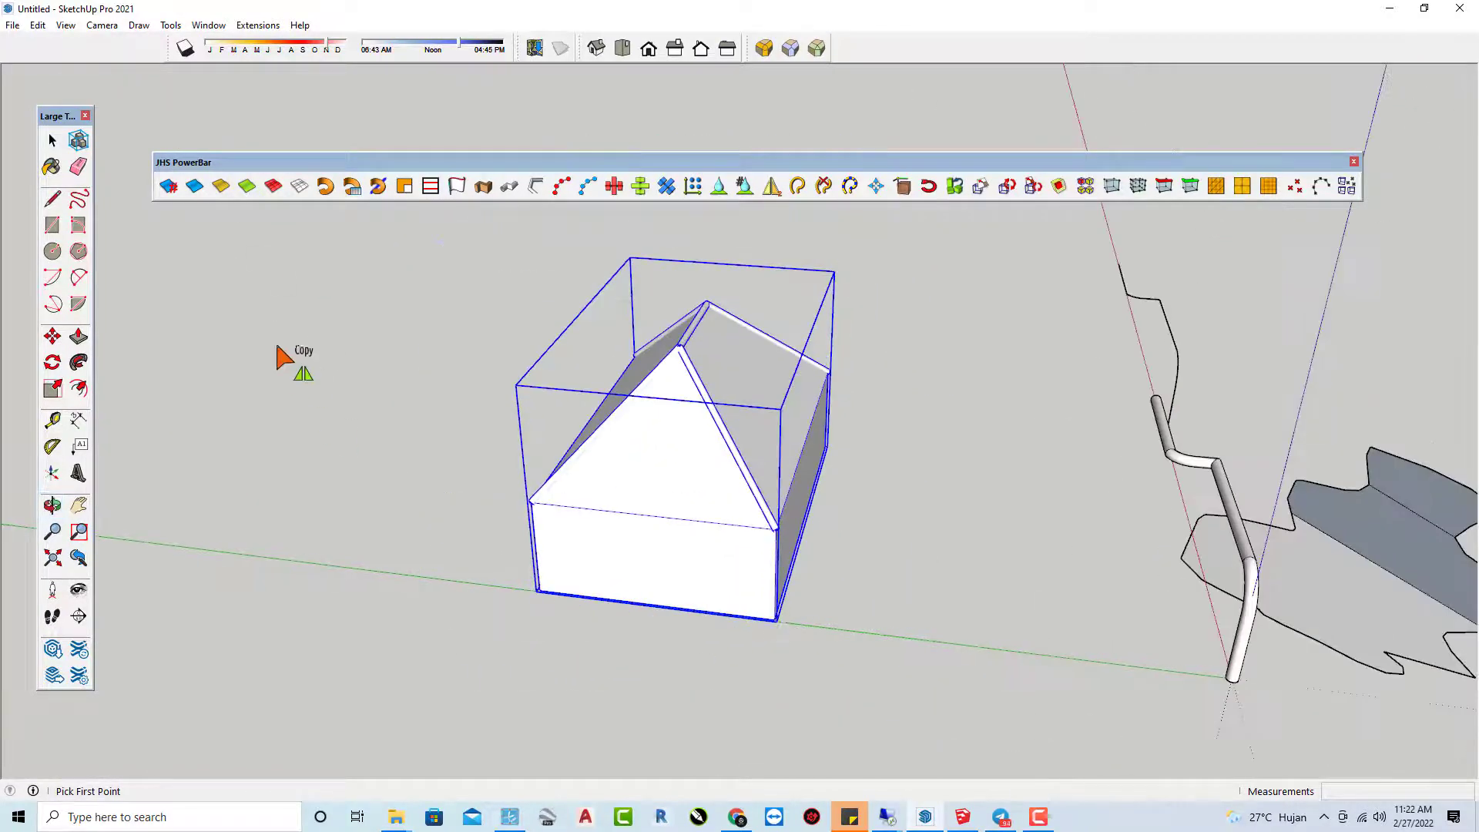
pyautogui.moveTo(290, 357)
pyautogui.mouseDown(button='middle')
pyautogui.moveTo(529, 393)
pyautogui.moveTo(290, 380)
pyautogui.moveTo(282, 516)
pyautogui.moveTo(301, 531)
pyautogui.mouseUp(button='middle')
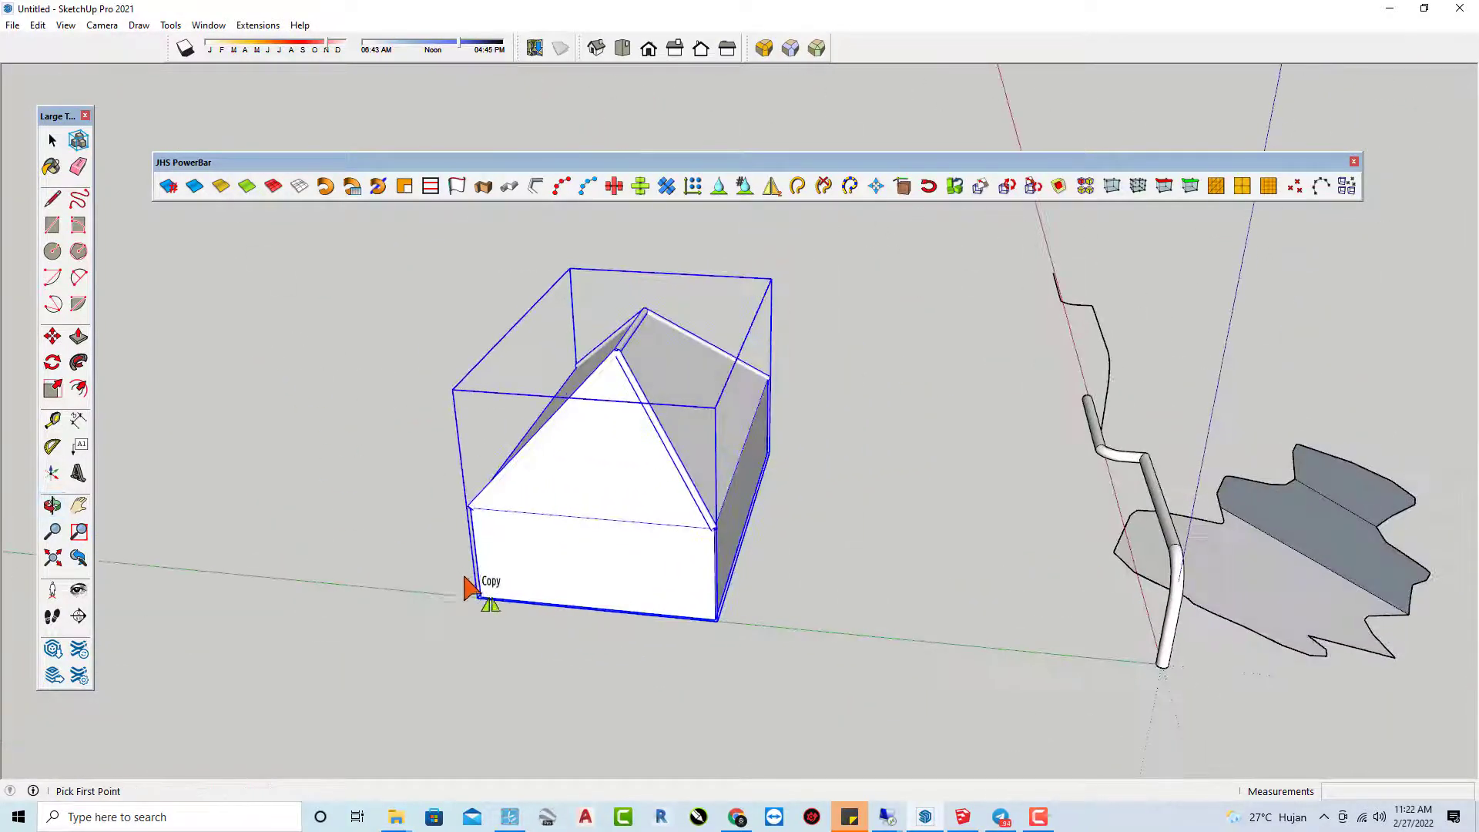
pyautogui.scroll(2, 489, 616)
pyautogui.click(489, 610)
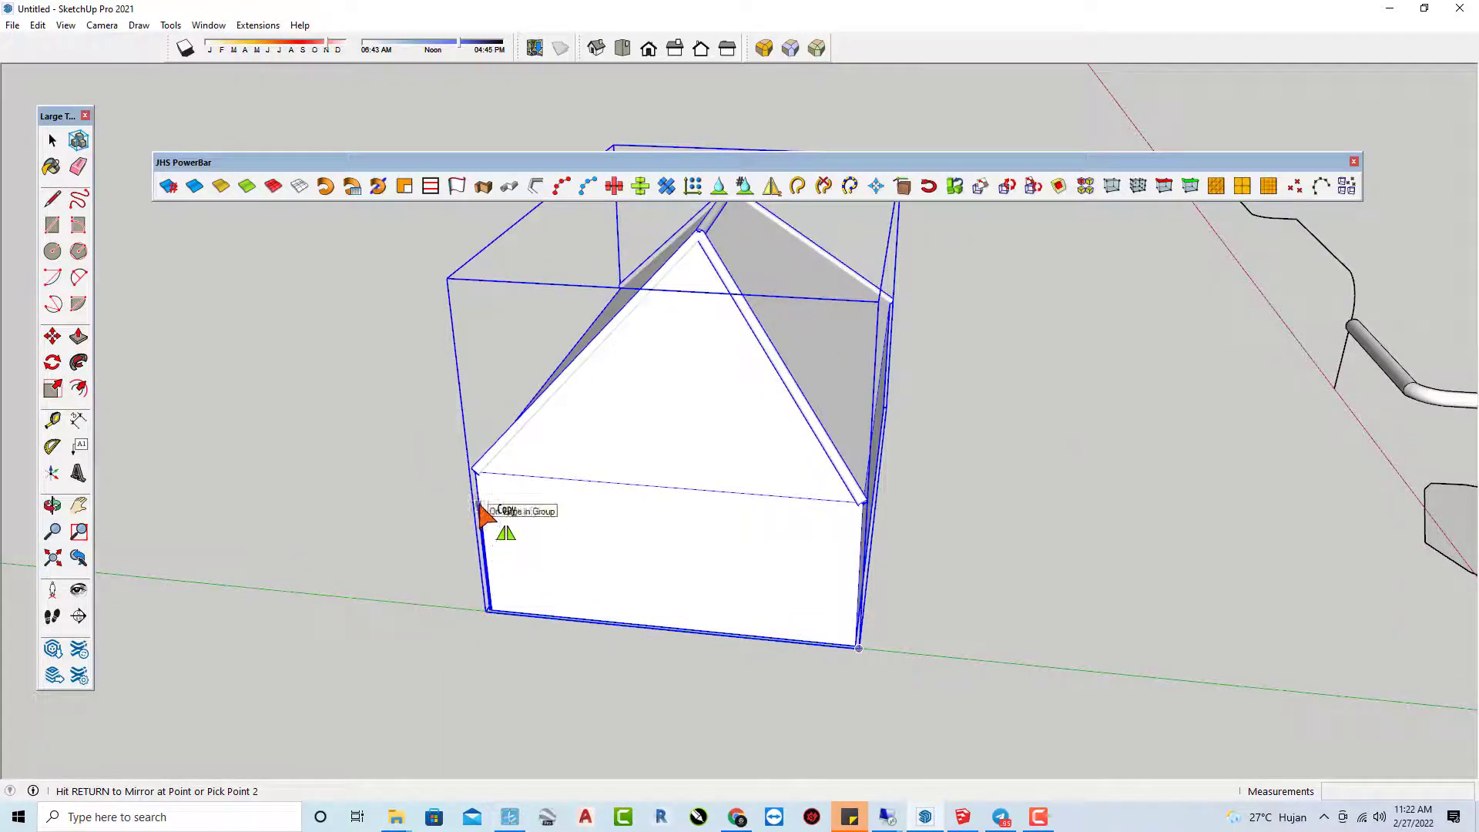
pyautogui.moveTo(431, 568)
pyautogui.mouseDown(button='middle')
pyautogui.moveTo(831, 560)
pyautogui.moveTo(1152, 577)
pyautogui.mouseUp(button='middle')
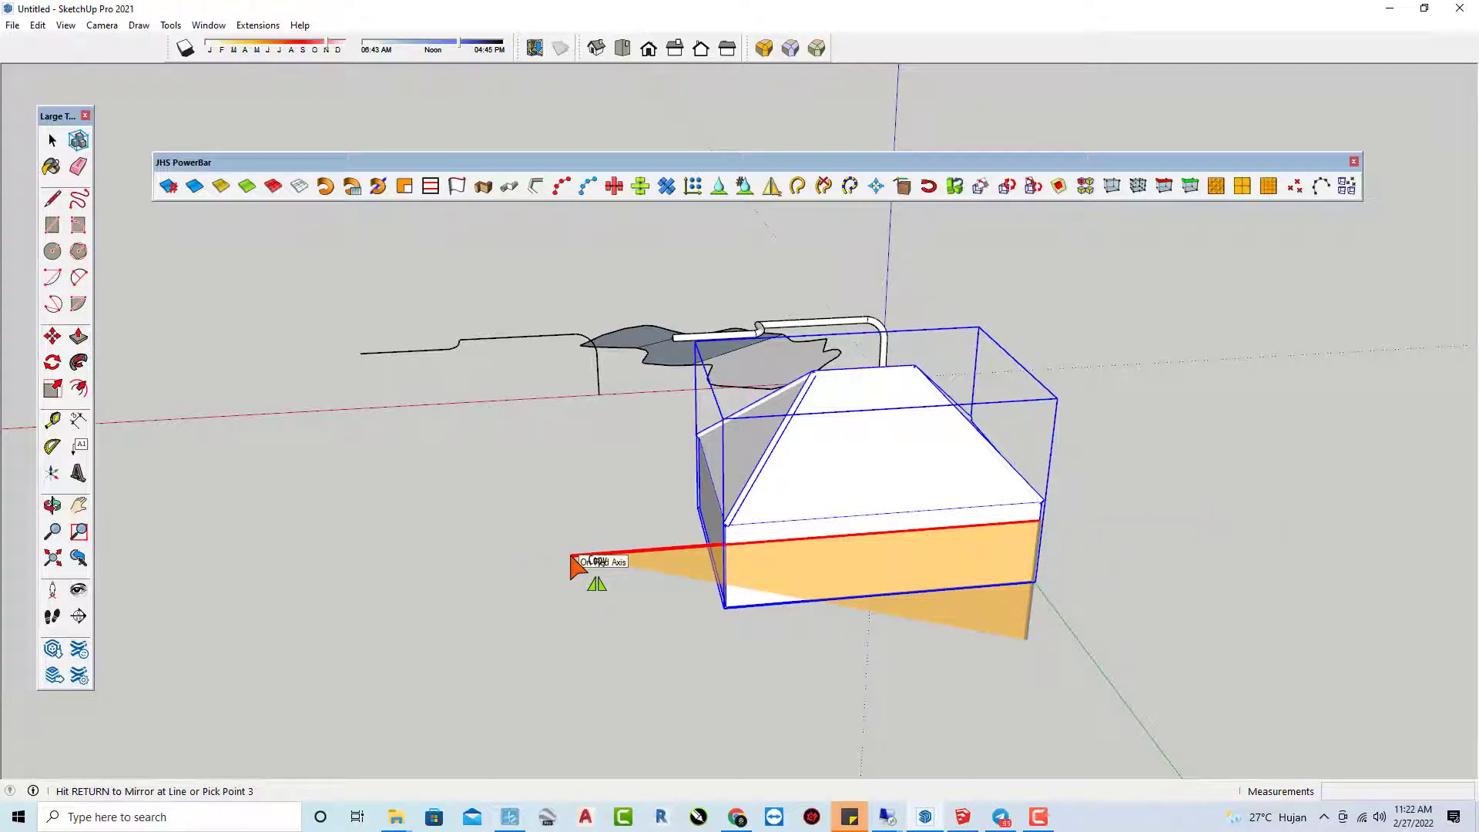
pyautogui.click(571, 555)
pyautogui.moveTo(677, 567)
pyautogui.mouseDown(button='middle')
pyautogui.moveTo(722, 590)
pyautogui.moveTo(320, 578)
pyautogui.mouseUp(button='middle')
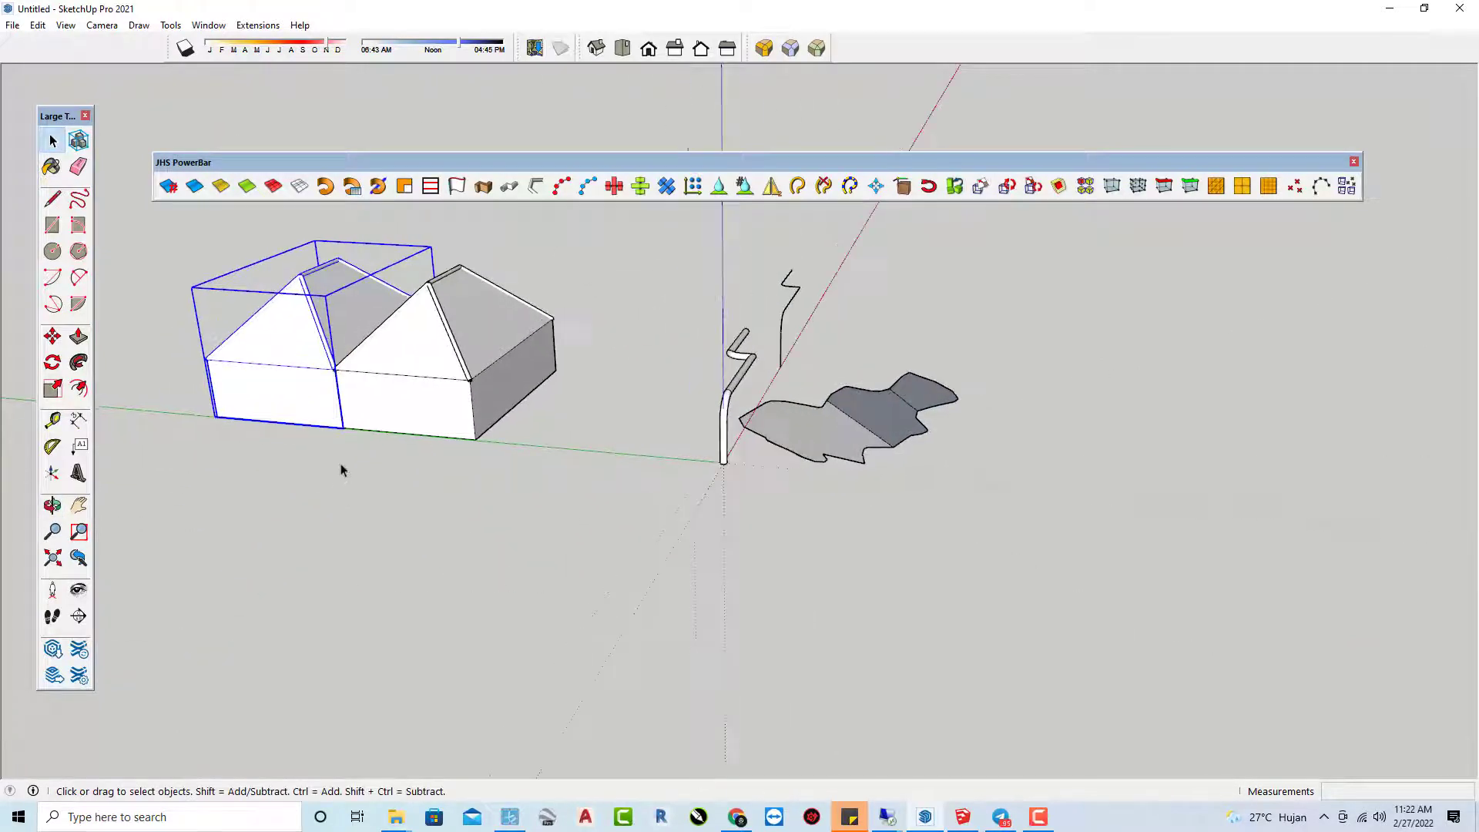
# - Draw a rectangle on the twin house's long side wall and push/pull it out into a low block
pyautogui.click(555, 447)
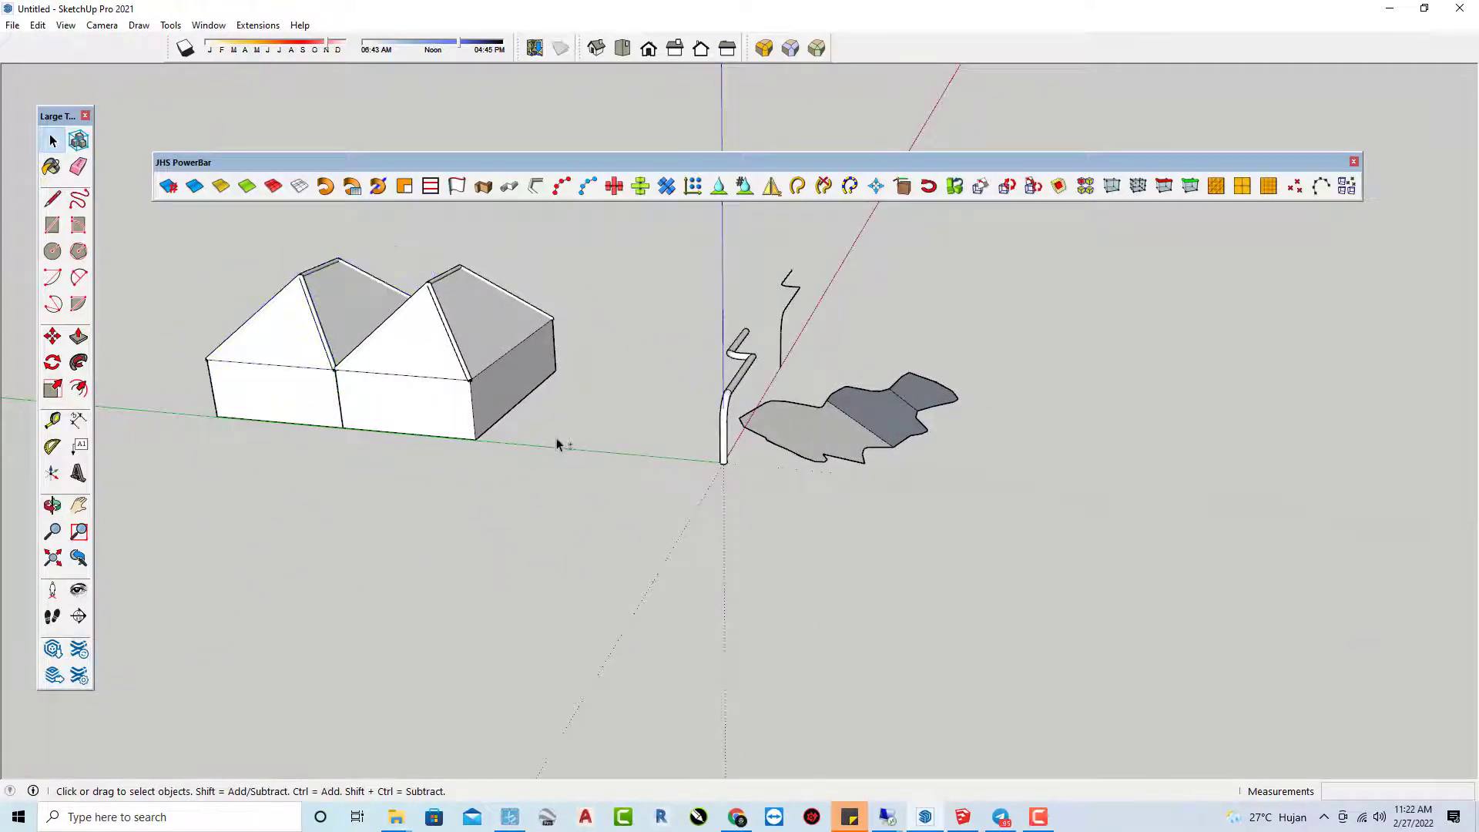
pyautogui.moveTo(561, 442)
pyautogui.mouseDown(button='middle')
pyautogui.moveTo(842, 528)
pyautogui.moveTo(634, 558)
pyautogui.moveTo(586, 511)
pyautogui.moveTo(709, 478)
pyautogui.moveTo(594, 394)
pyautogui.mouseUp(button='middle')
pyautogui.moveTo(697, 436)
pyautogui.mouseDown(button='middle')
pyautogui.moveTo(779, 501)
pyautogui.moveTo(670, 593)
pyautogui.moveTo(445, 589)
pyautogui.moveTo(327, 515)
pyautogui.mouseUp(button='middle')
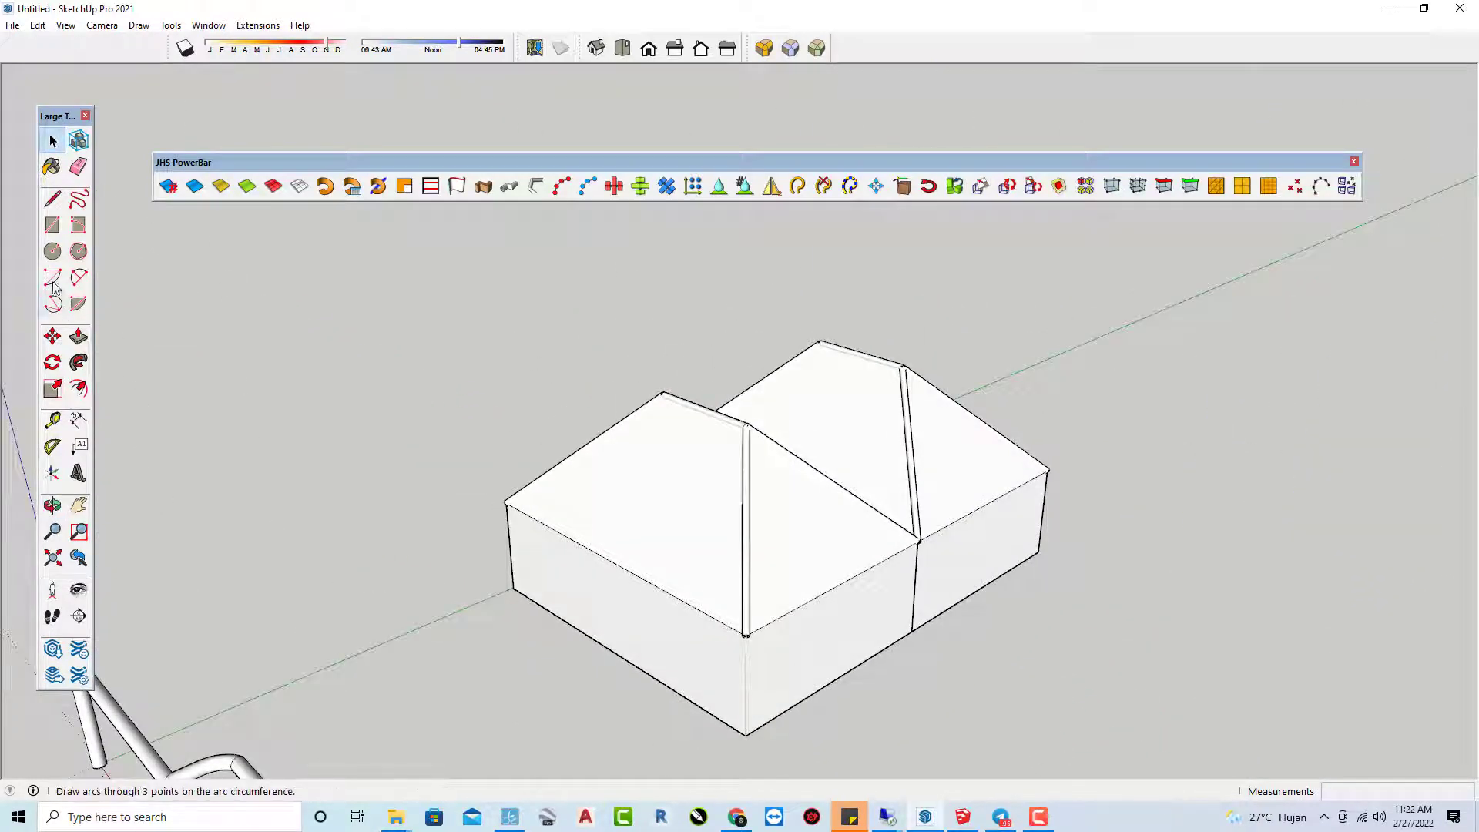
pyautogui.click(52, 224)
pyautogui.scroll(1, 776, 614)
pyautogui.click(832, 673)
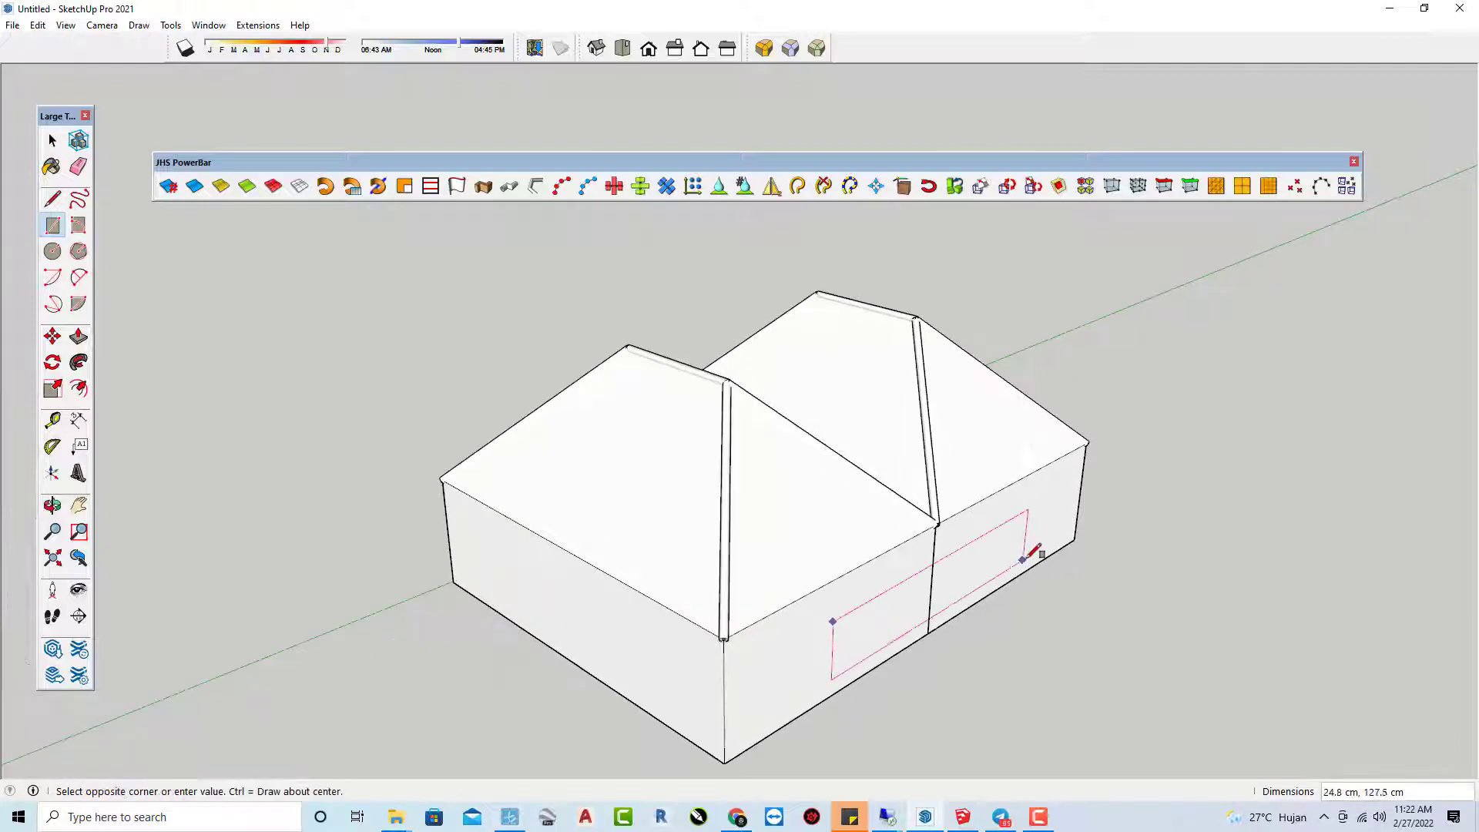
pyautogui.click(1040, 547)
pyautogui.press('p')
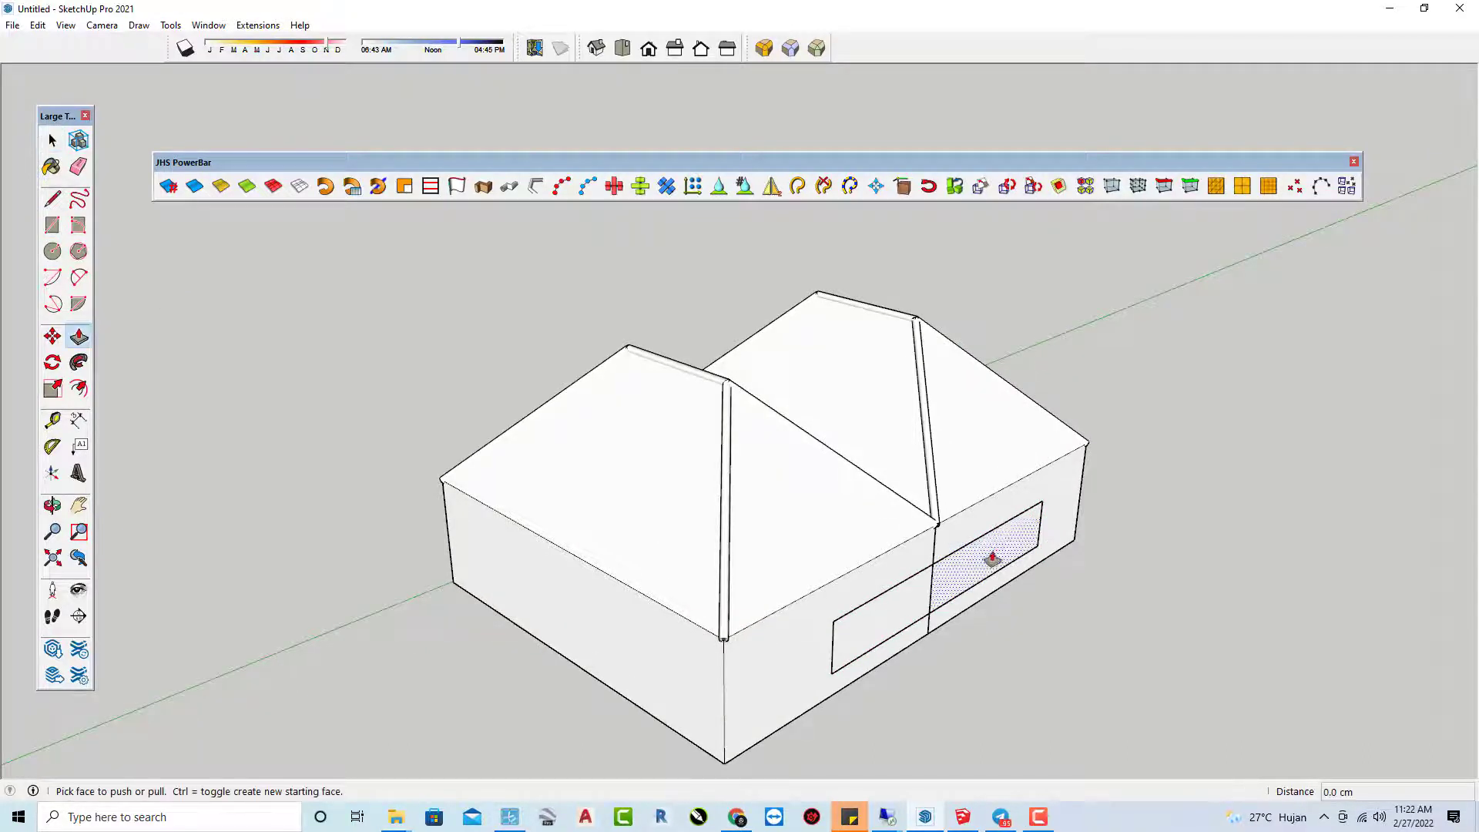
pyautogui.click(992, 556)
pyautogui.click(1158, 616)
pyautogui.press('space')
# - Window-select the whole twin house together with its new block
pyautogui.moveTo(1019, 602)
pyautogui.mouseDown(button='middle')
pyautogui.moveTo(1387, 562)
pyautogui.moveTo(1084, 608)
pyautogui.mouseUp(button='middle')
pyautogui.moveTo(936, 610)
pyautogui.mouseDown(button='middle')
pyautogui.moveTo(621, 637)
pyautogui.moveTo(1006, 613)
pyautogui.moveTo(703, 686)
pyautogui.mouseUp(button='middle')
pyautogui.moveTo(535, 317); pyautogui.dragTo(1101, 692)
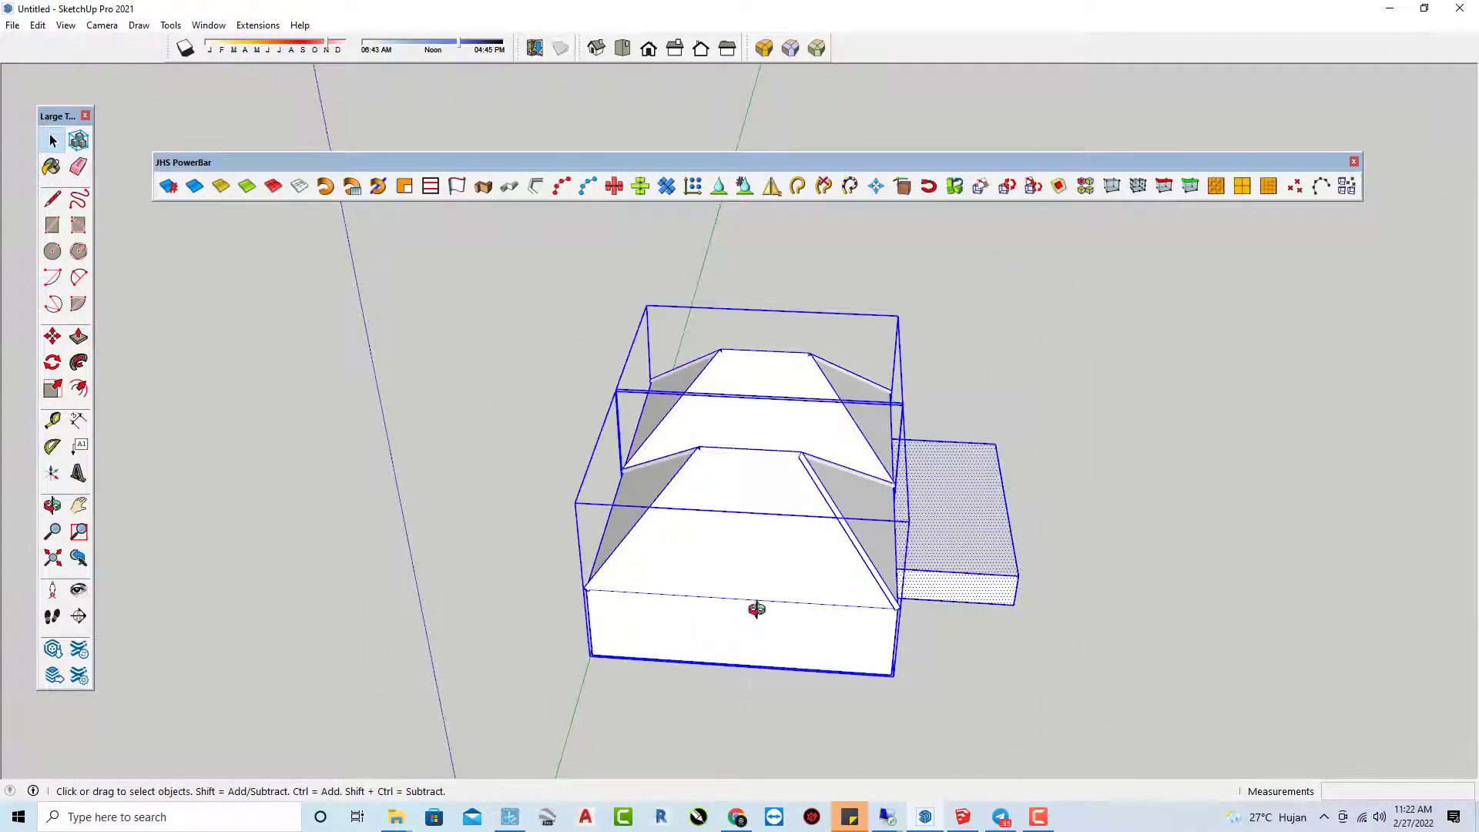
# - Start JHS Mirror on the house complex and pick two mirror points along its end wall
pyautogui.moveTo(755, 608)
pyautogui.mouseDown(button='middle')
pyautogui.moveTo(984, 545)
pyautogui.moveTo(968, 550)
pyautogui.mouseUp(button='middle')
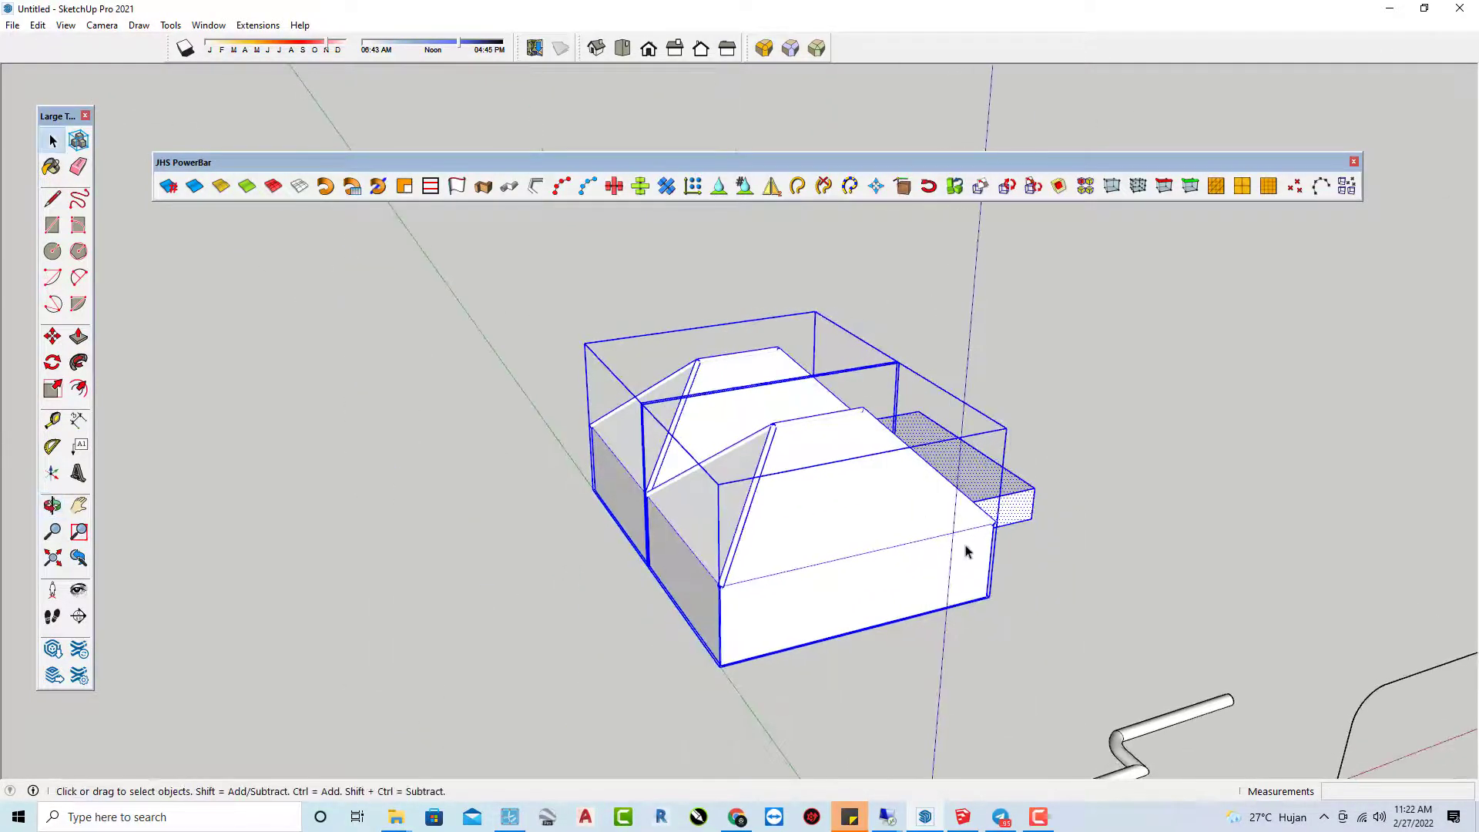
pyautogui.click(770, 194)
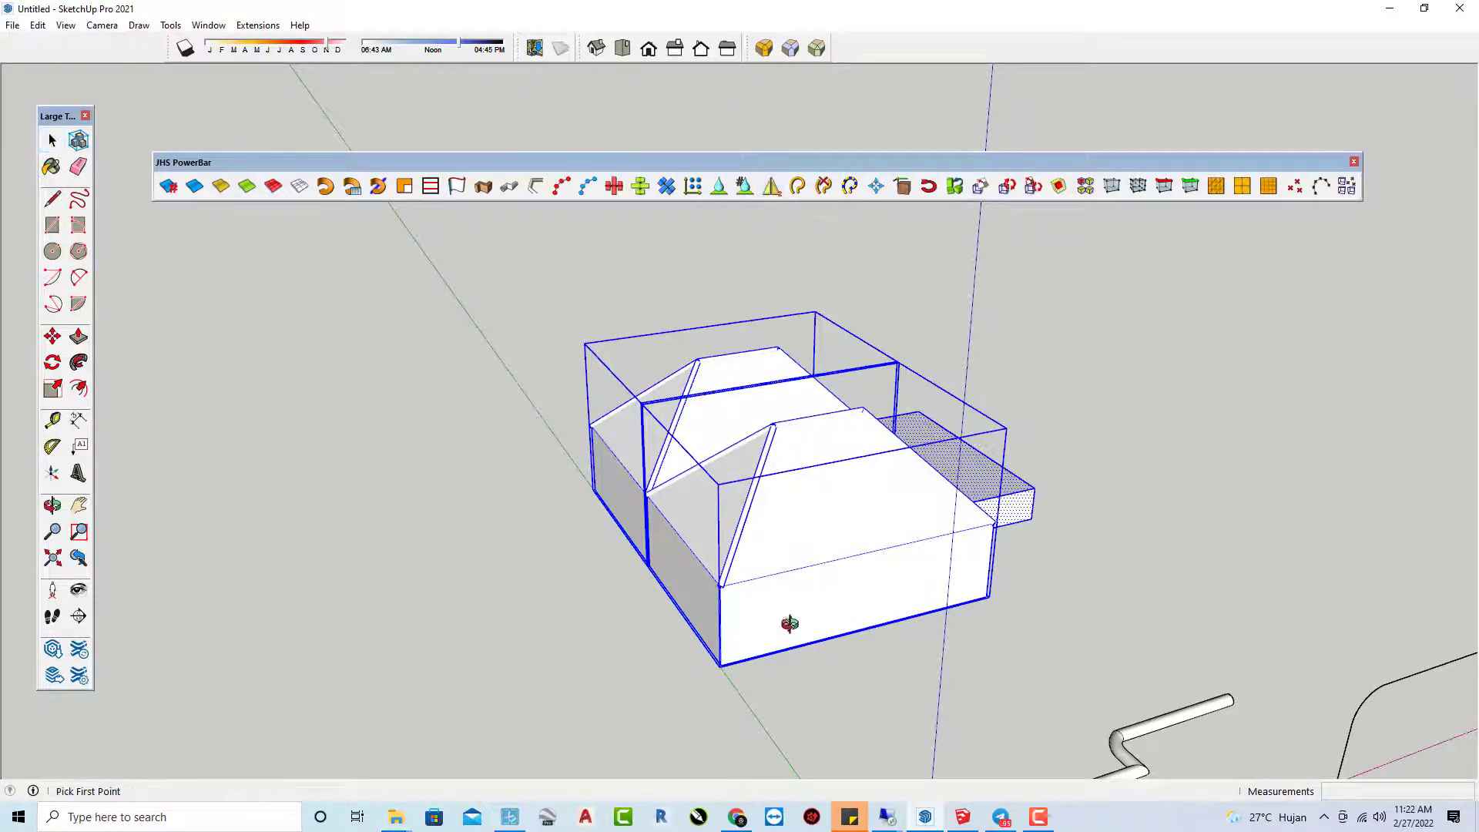
pyautogui.moveTo(792, 620)
pyautogui.mouseDown(button='middle')
pyautogui.moveTo(958, 617)
pyautogui.moveTo(832, 653)
pyautogui.mouseUp(button='middle')
pyautogui.scroll(1, 824, 652)
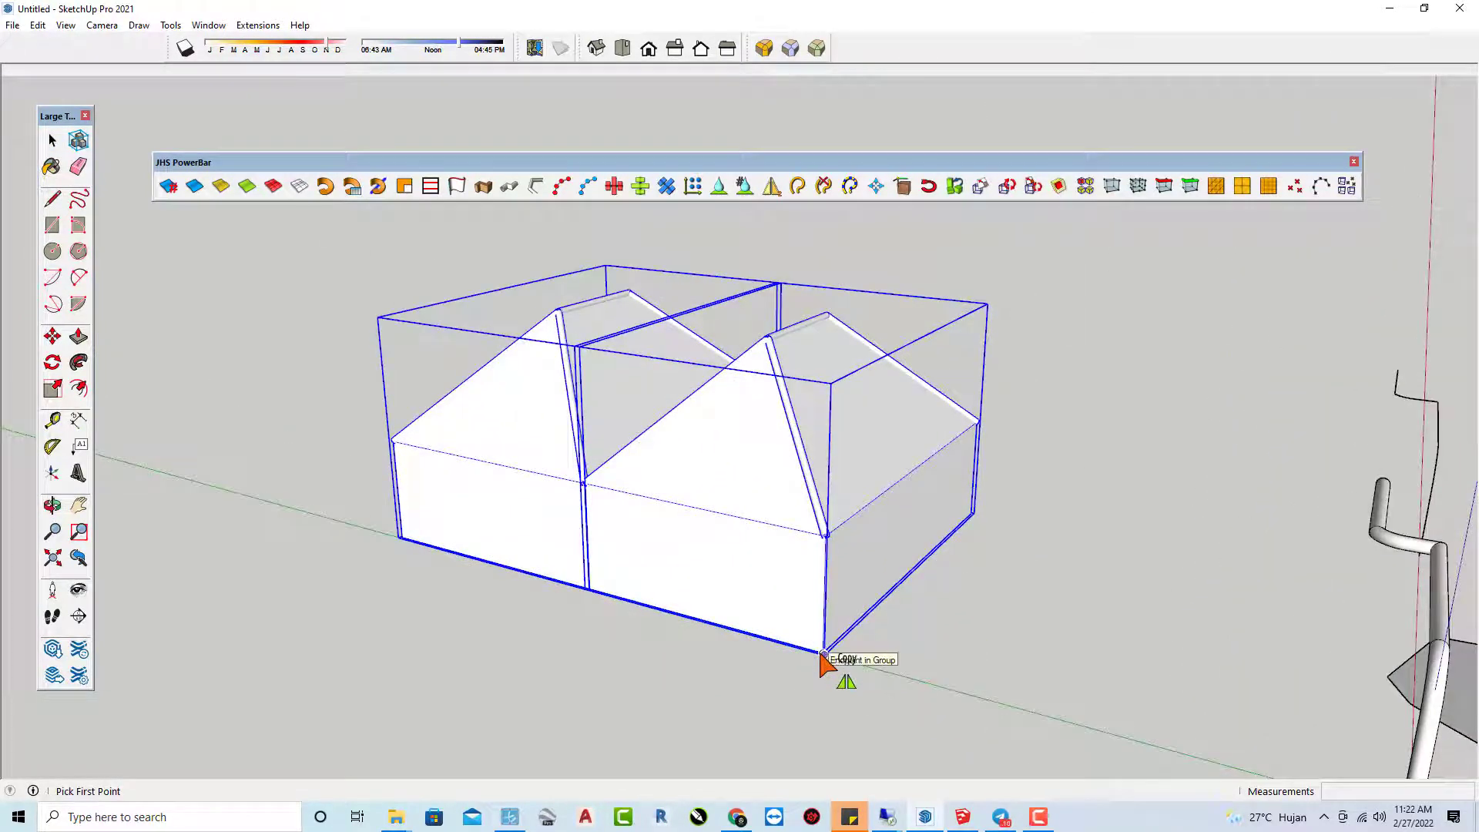
pyautogui.click(823, 653)
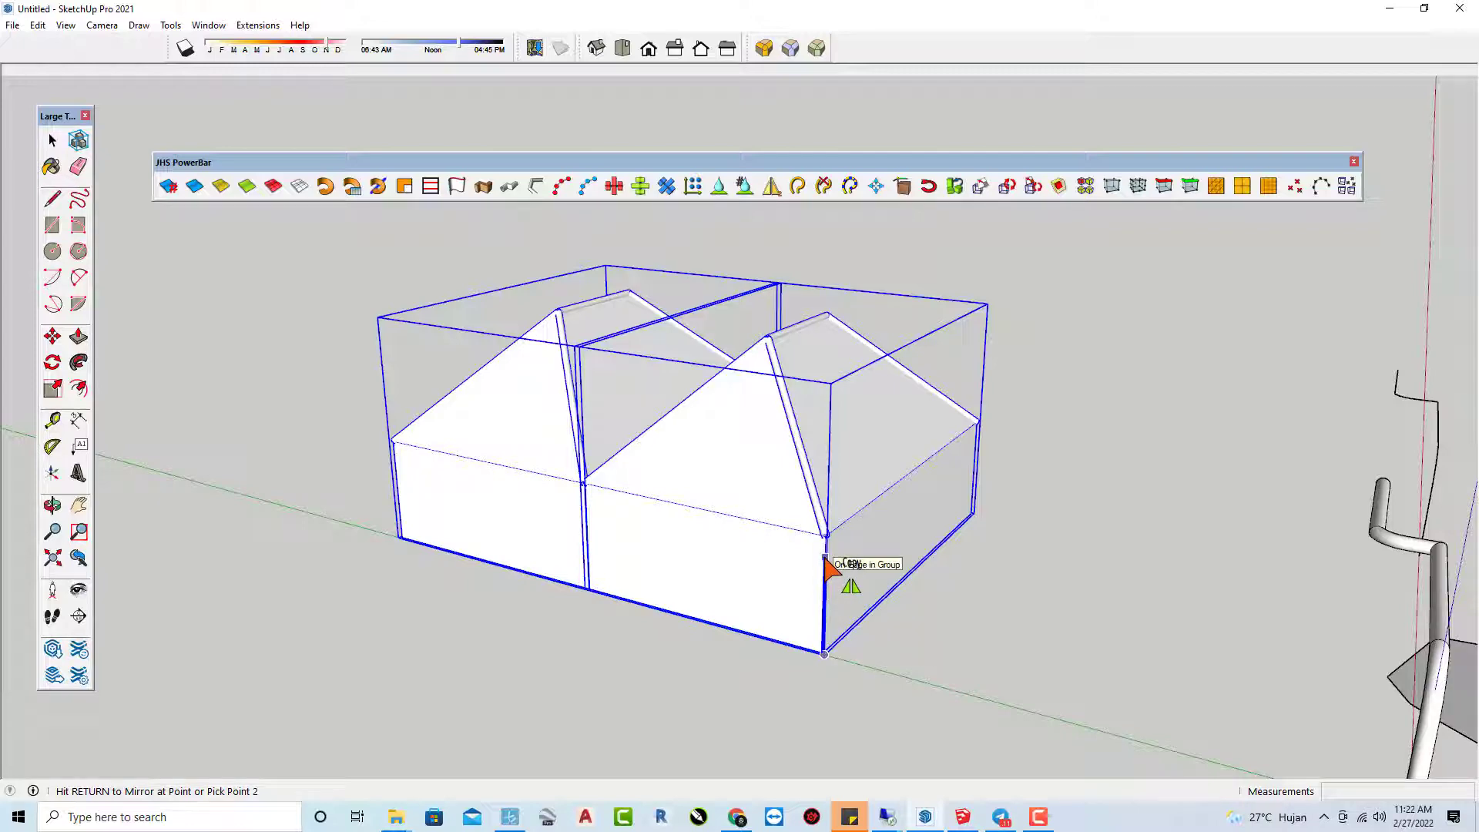
pyautogui.click(826, 559)
pyautogui.scroll(-1, 467, 504)
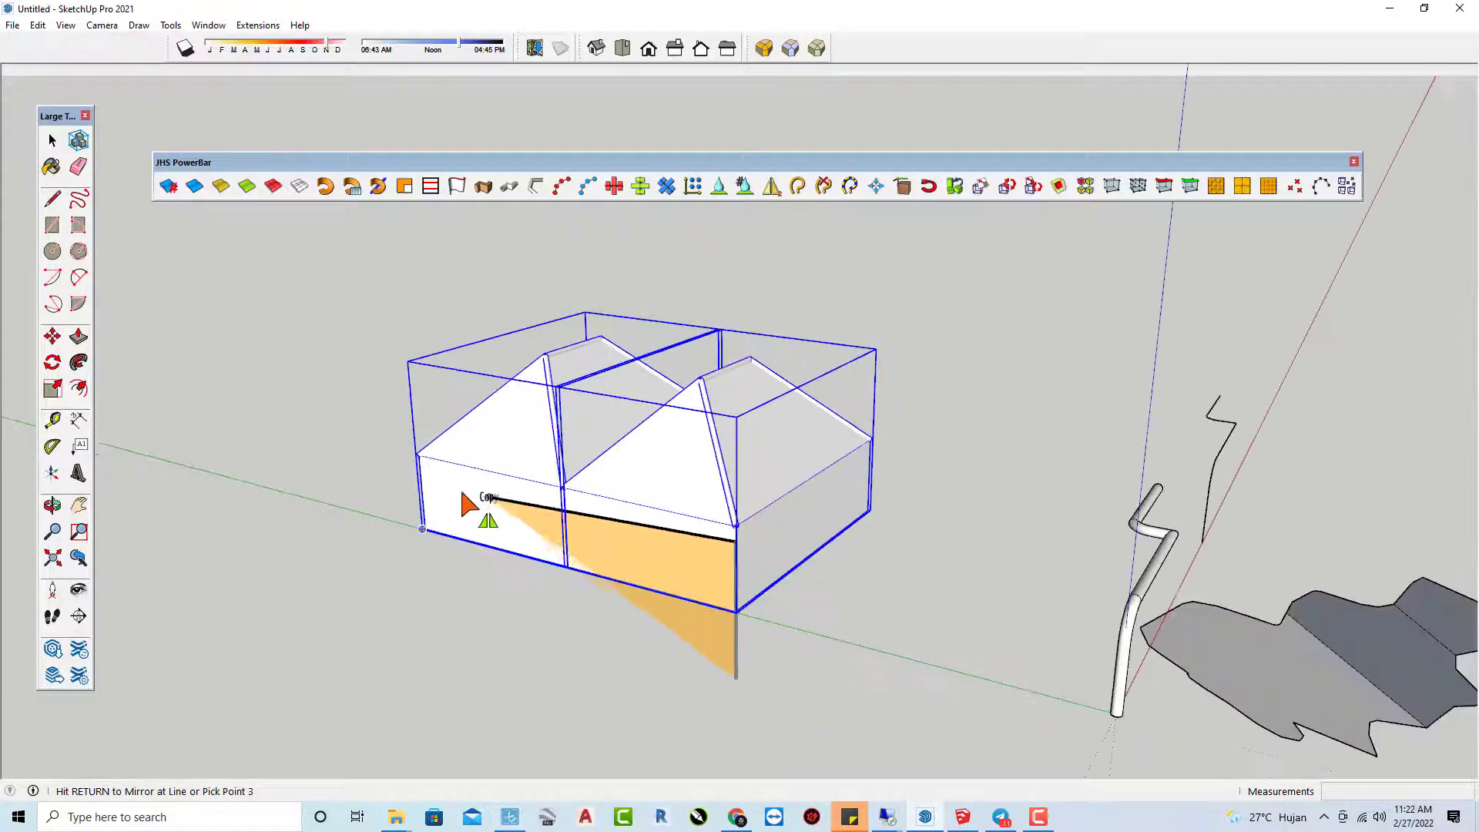
# - Turn on copy mode with Ctrl and commit the mirror to duplicate the complex, then deselect
pyautogui.moveTo(528, 489); pyautogui.dragTo(1247, 489, button='middle')
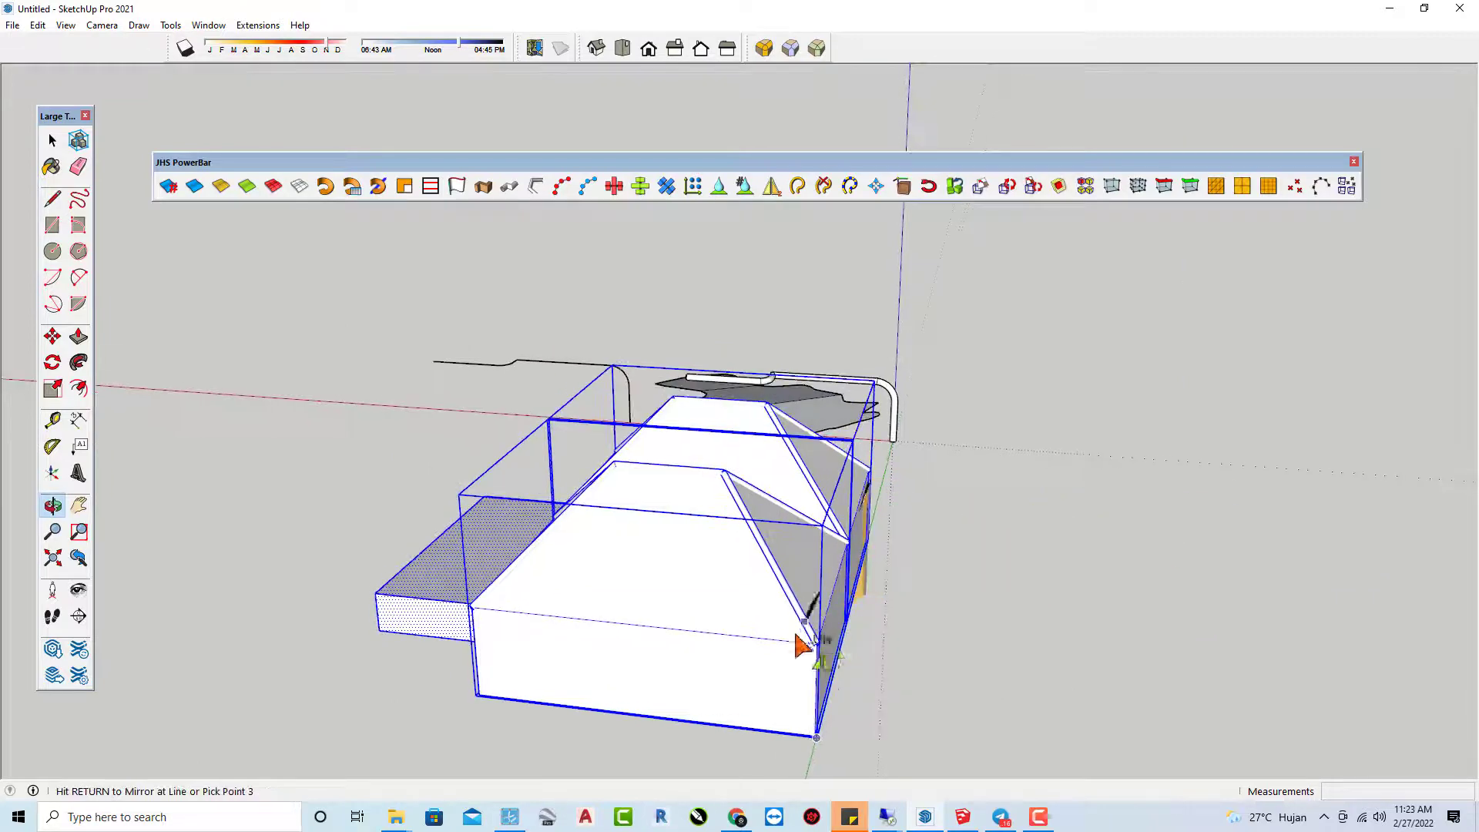
pyautogui.scroll(-1, 839, 666)
pyautogui.press('ctrl')
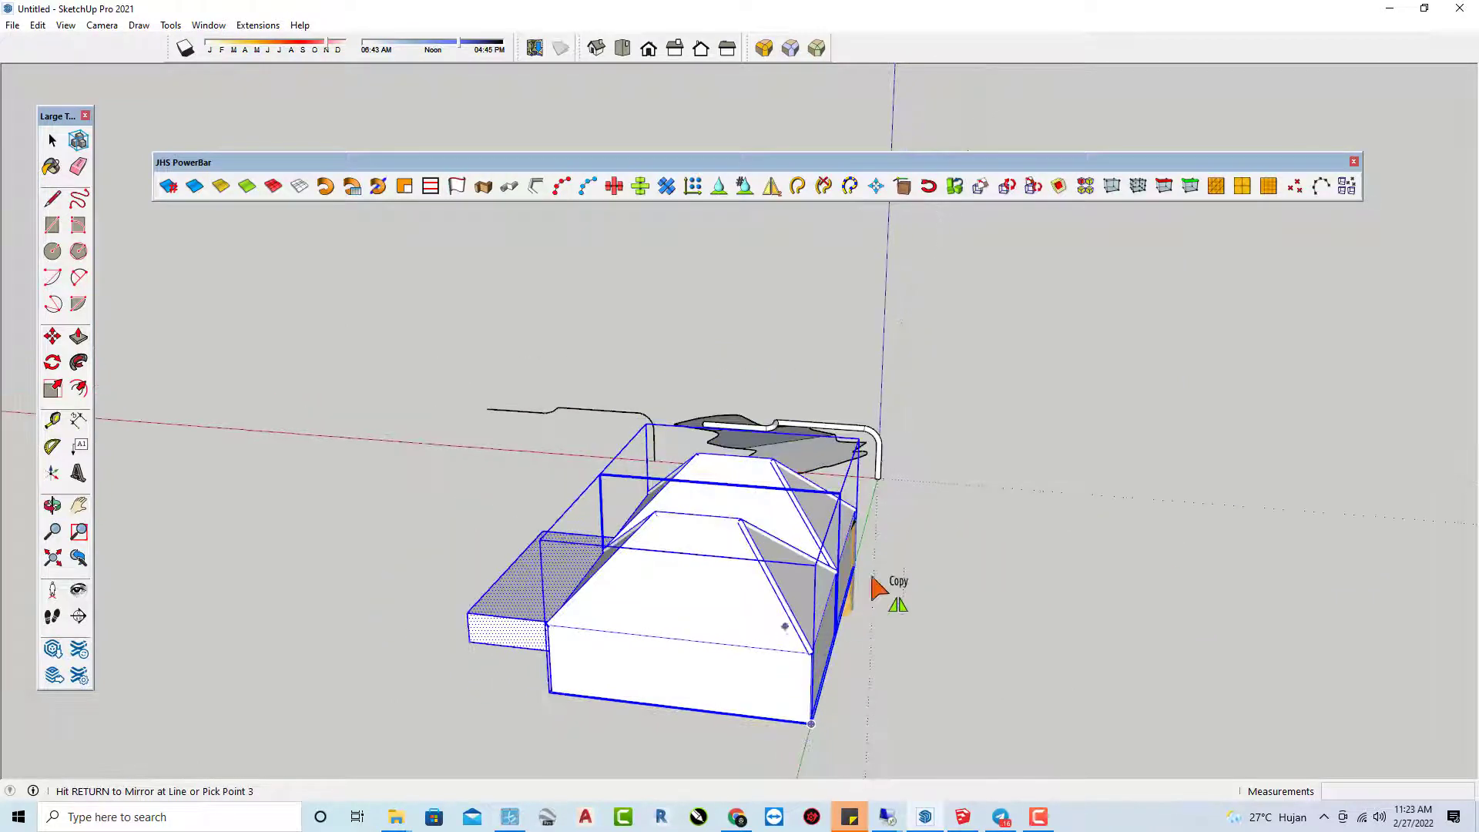
pyautogui.scroll(-1, 816, 600)
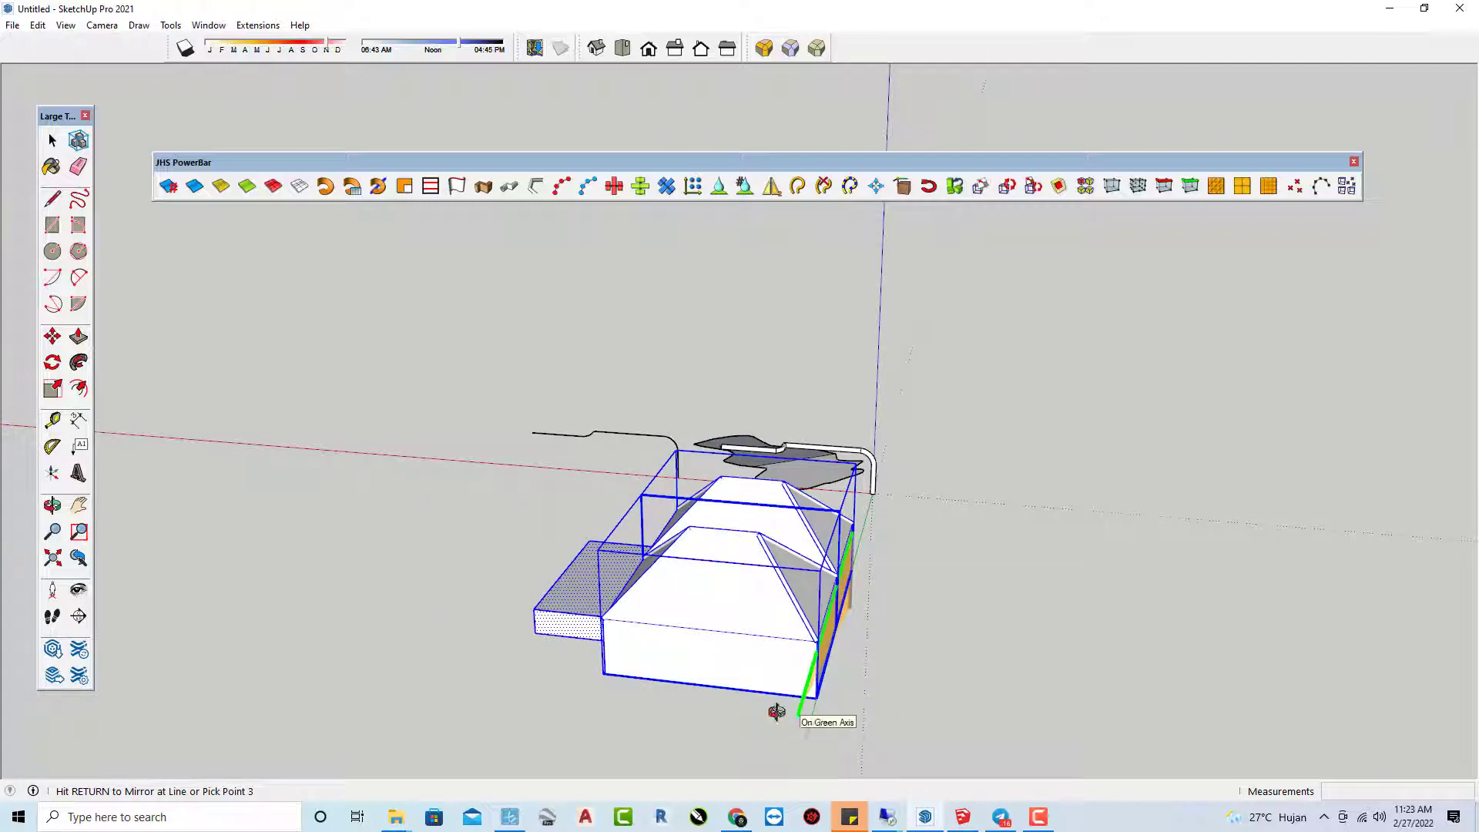
pyautogui.moveTo(787, 705); pyautogui.dragTo(452, 647, button='middle')
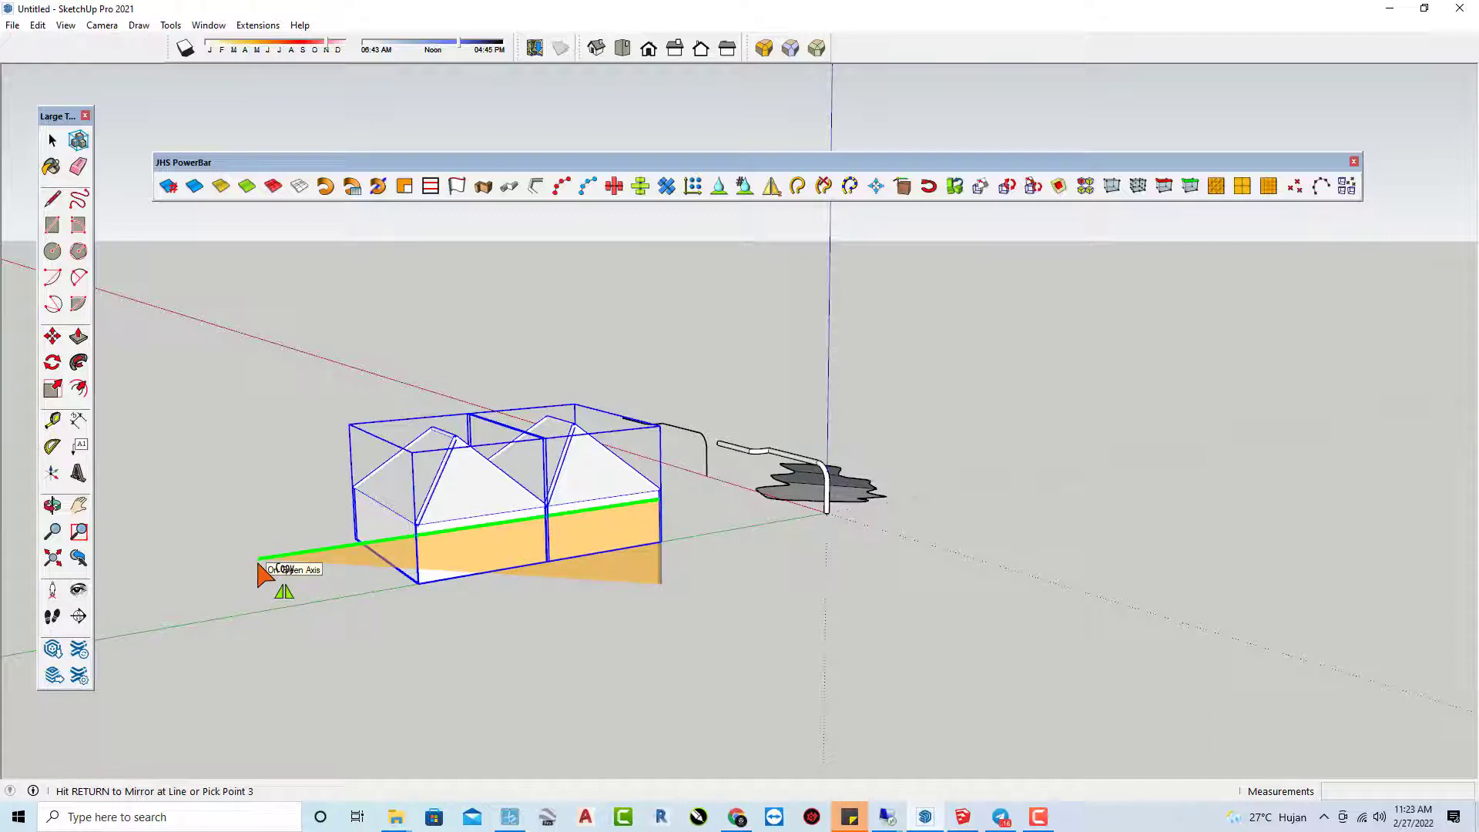
pyautogui.click(261, 570)
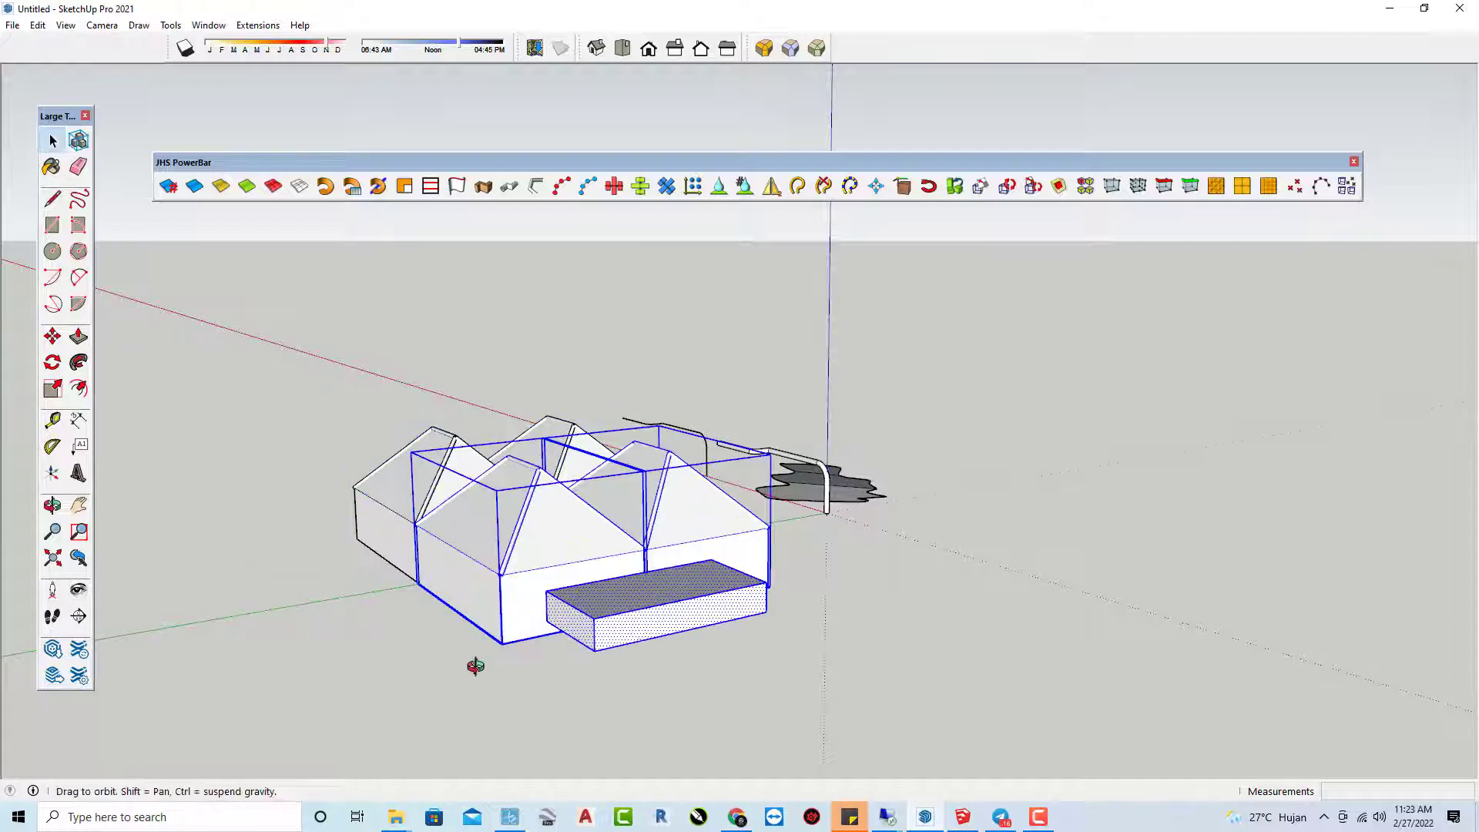
pyautogui.moveTo(480, 661); pyautogui.dragTo(794, 684, button='middle')
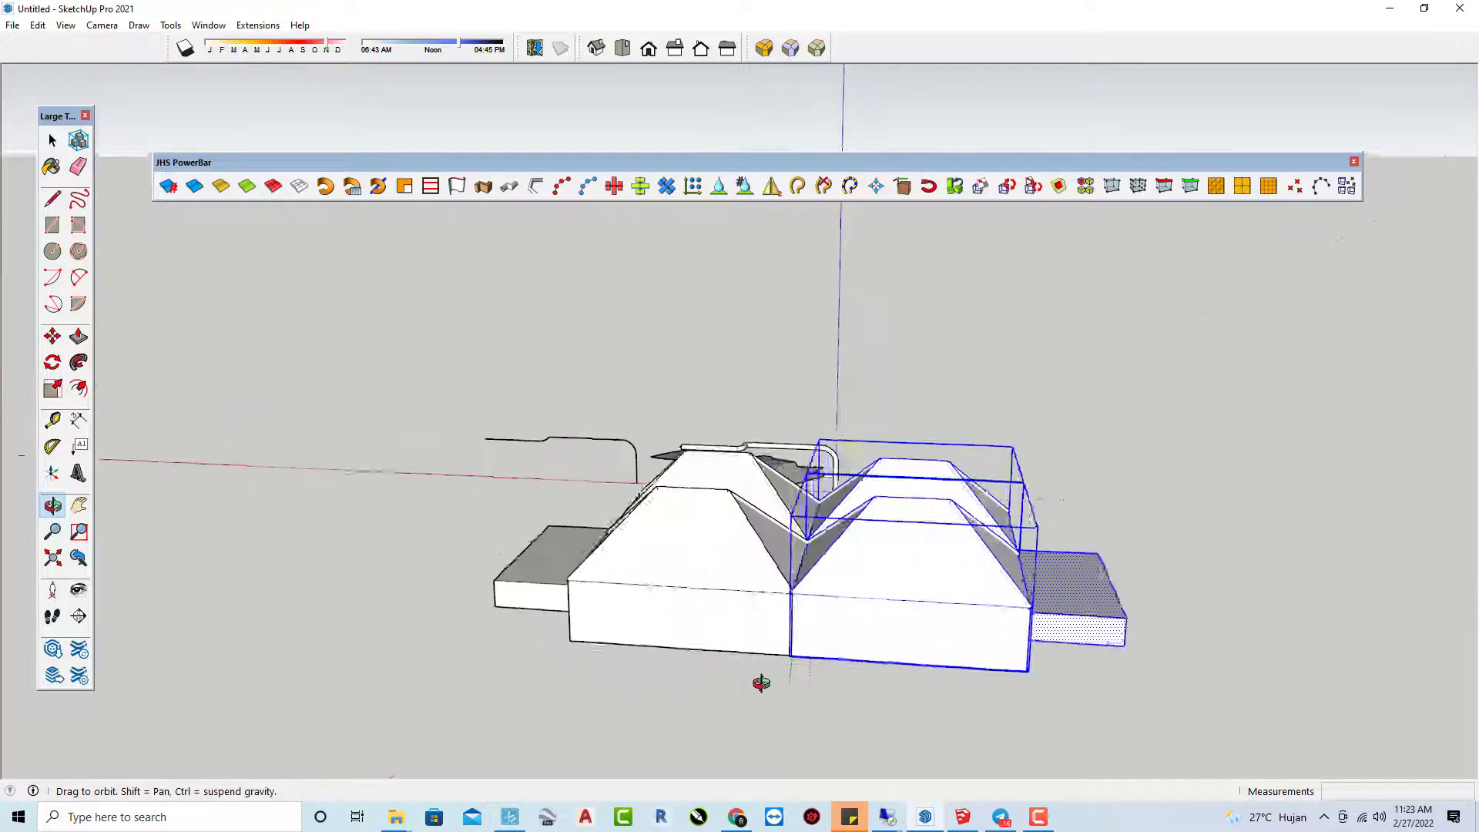
pyautogui.click(721, 697)
pyautogui.moveTo(703, 676)
pyautogui.mouseDown(button='middle')
pyautogui.moveTo(277, 690)
pyautogui.moveTo(409, 547)
pyautogui.moveTo(205, 567)
pyautogui.moveTo(251, 580)
pyautogui.moveTo(412, 530)
pyautogui.moveTo(885, 517)
pyautogui.mouseUp(button='middle')
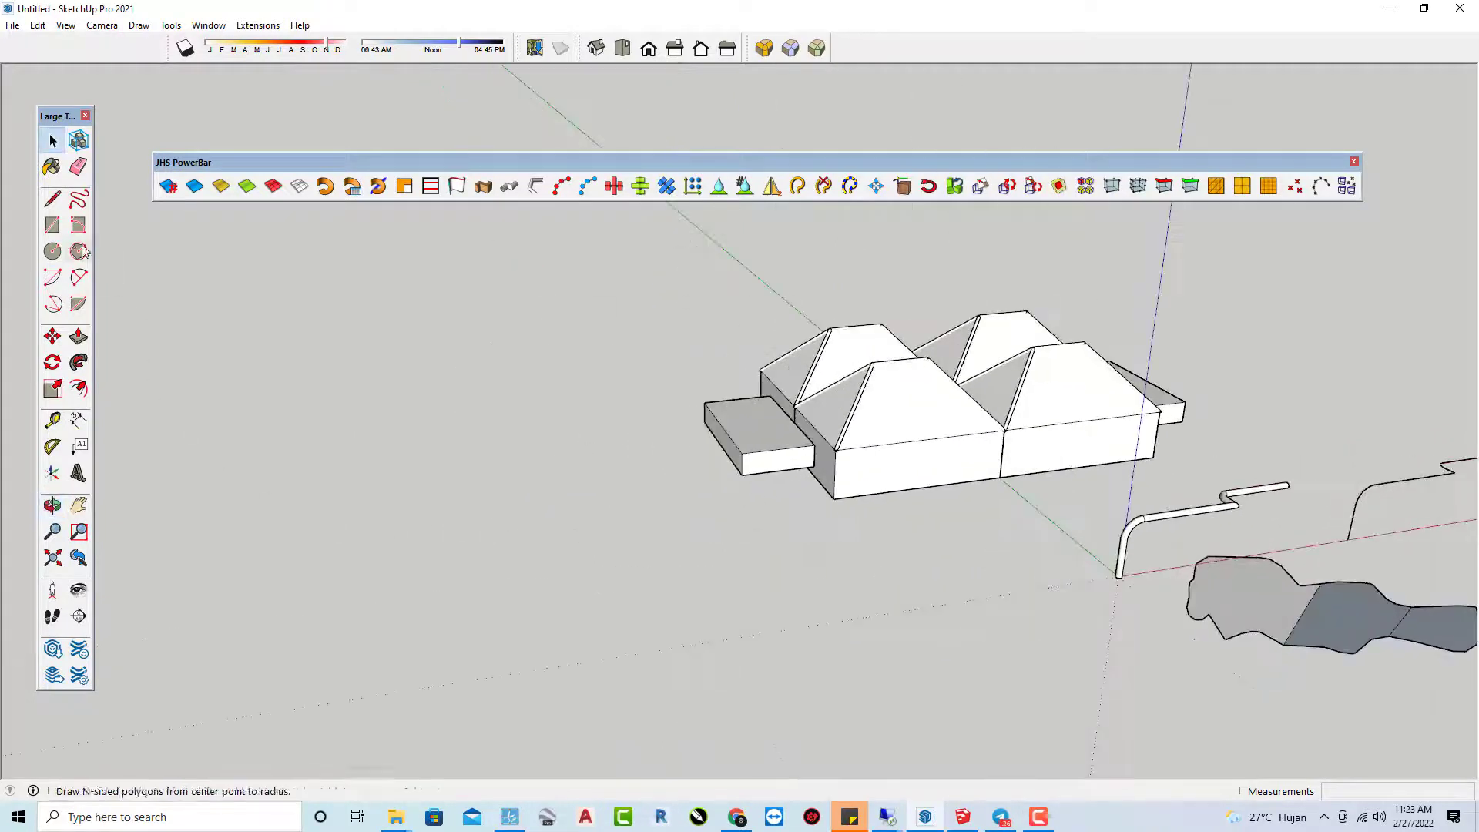
# - Draw a rectangle on the ground near the houses and push/pull it up into a box
pyautogui.click(52, 225)
pyautogui.scroll(1, 716, 636)
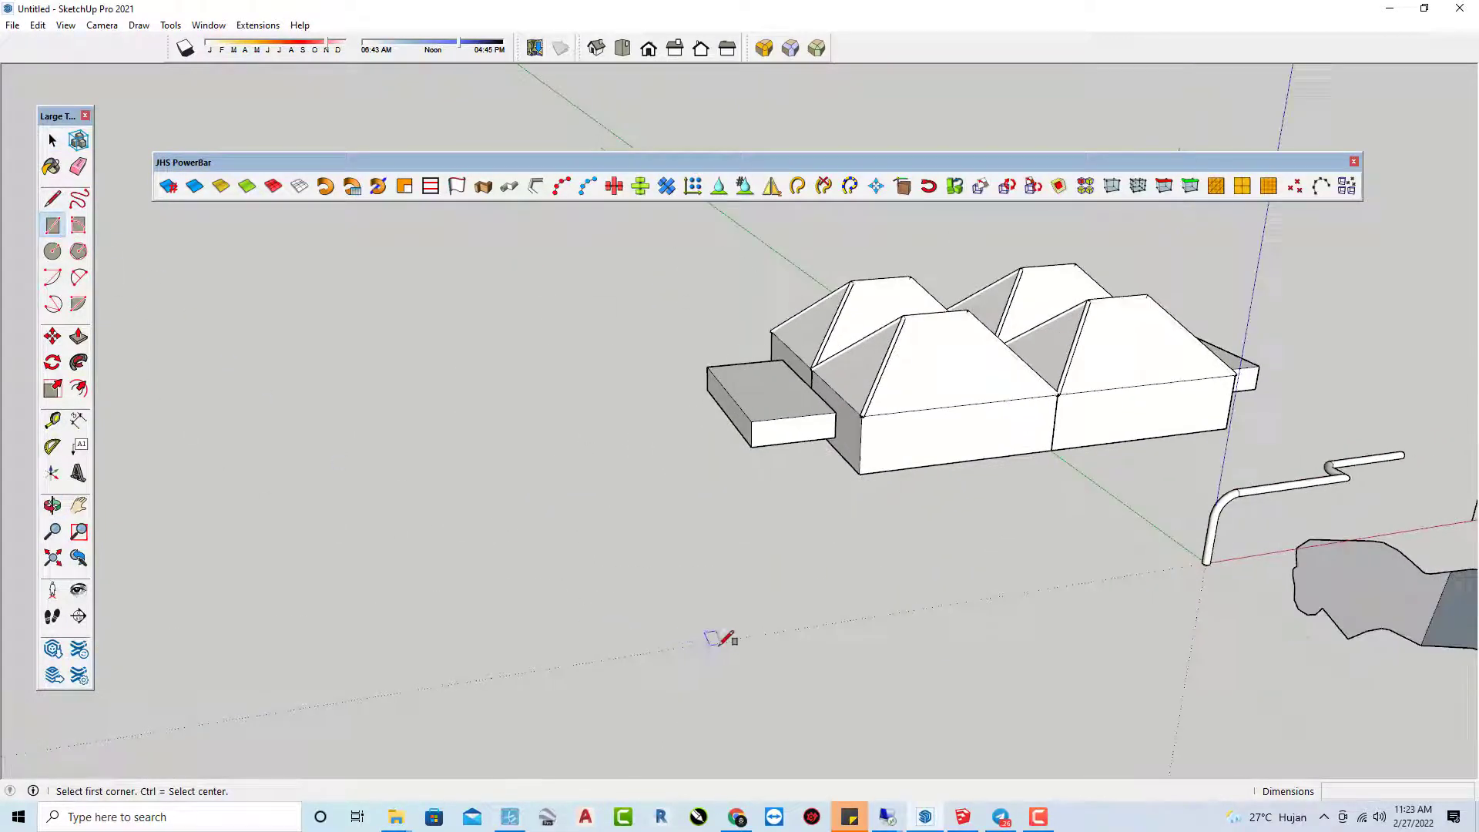
pyautogui.click(724, 643)
pyautogui.click(815, 570)
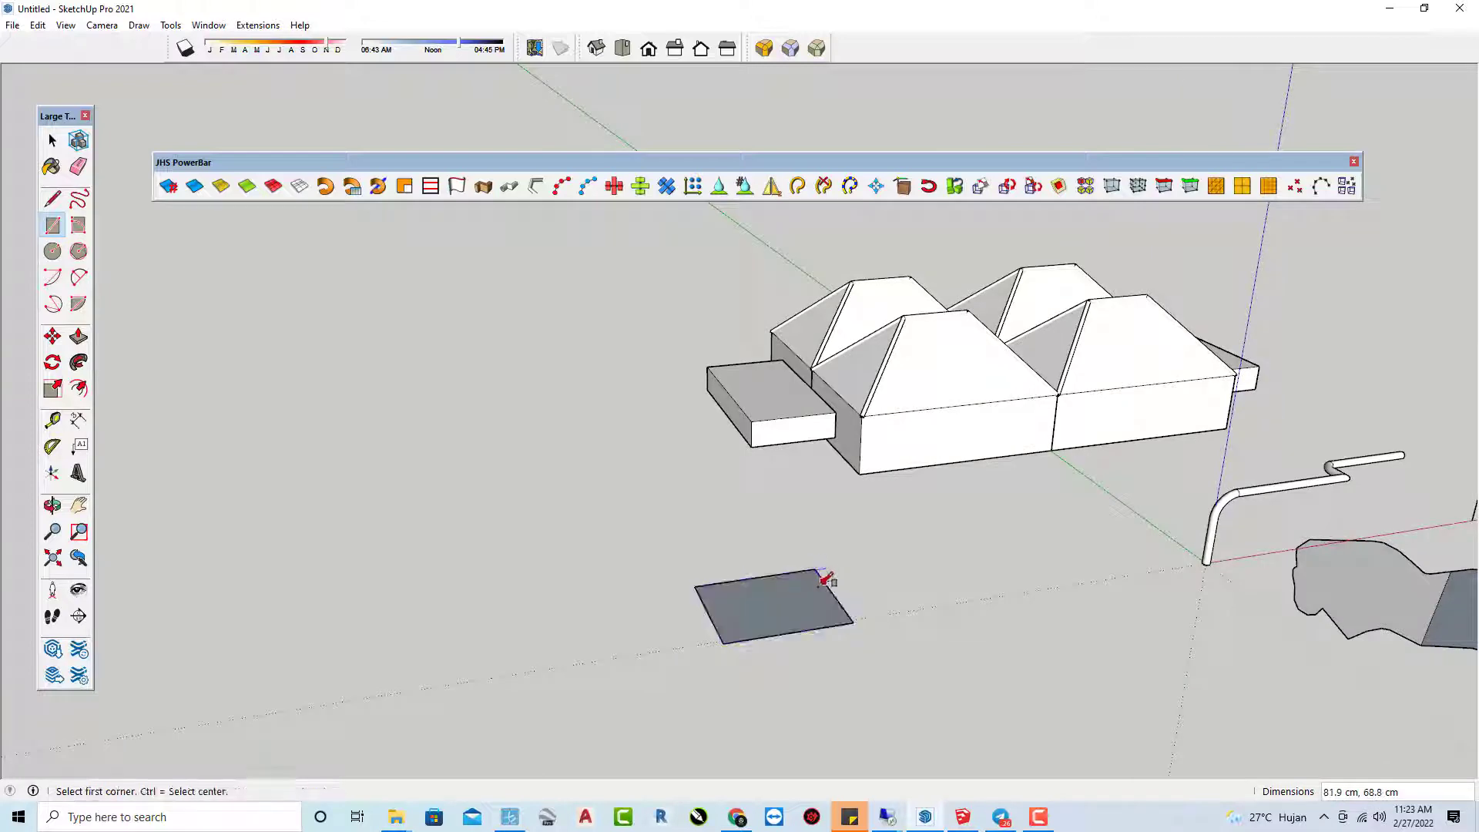
pyautogui.press('space')
pyautogui.press('p')
pyautogui.click(783, 619)
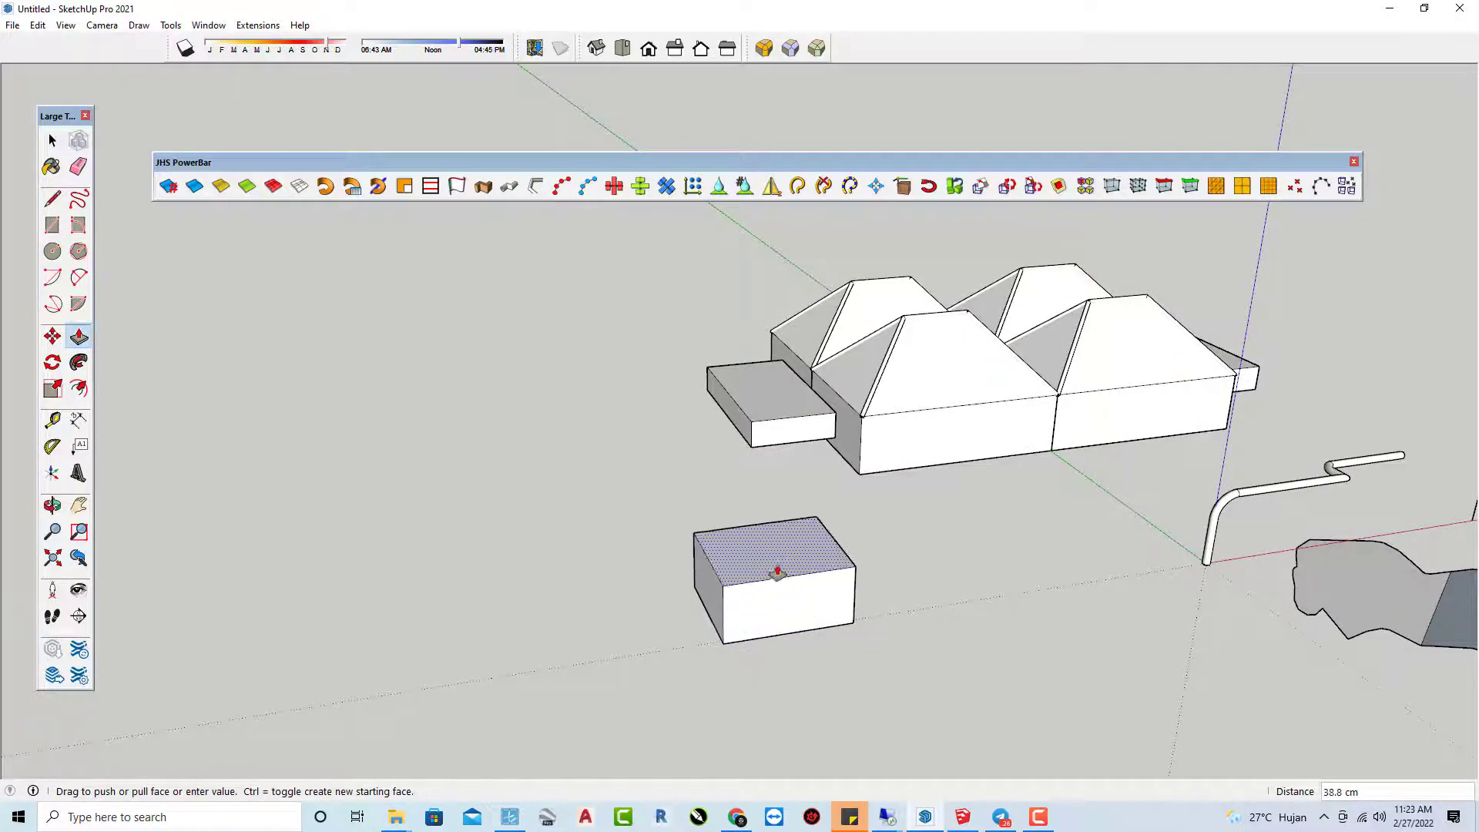
pyautogui.click(777, 570)
pyautogui.moveTo(799, 591); pyautogui.dragTo(627, 589, button='middle')
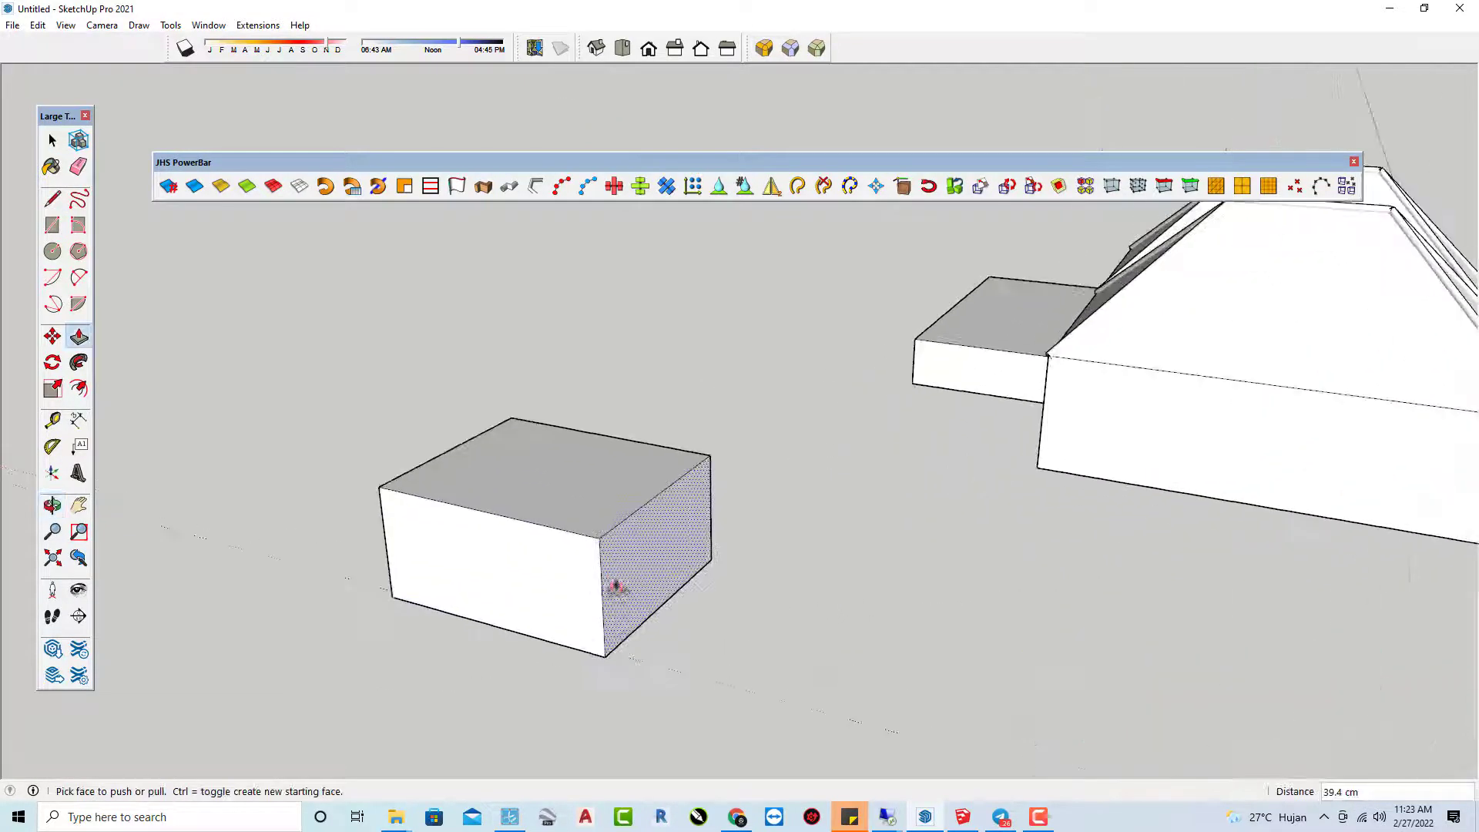
# - Draw a rectangle on the box's side face and push it out into a smaller jutting box
pyautogui.press('t')
pyautogui.press('space')
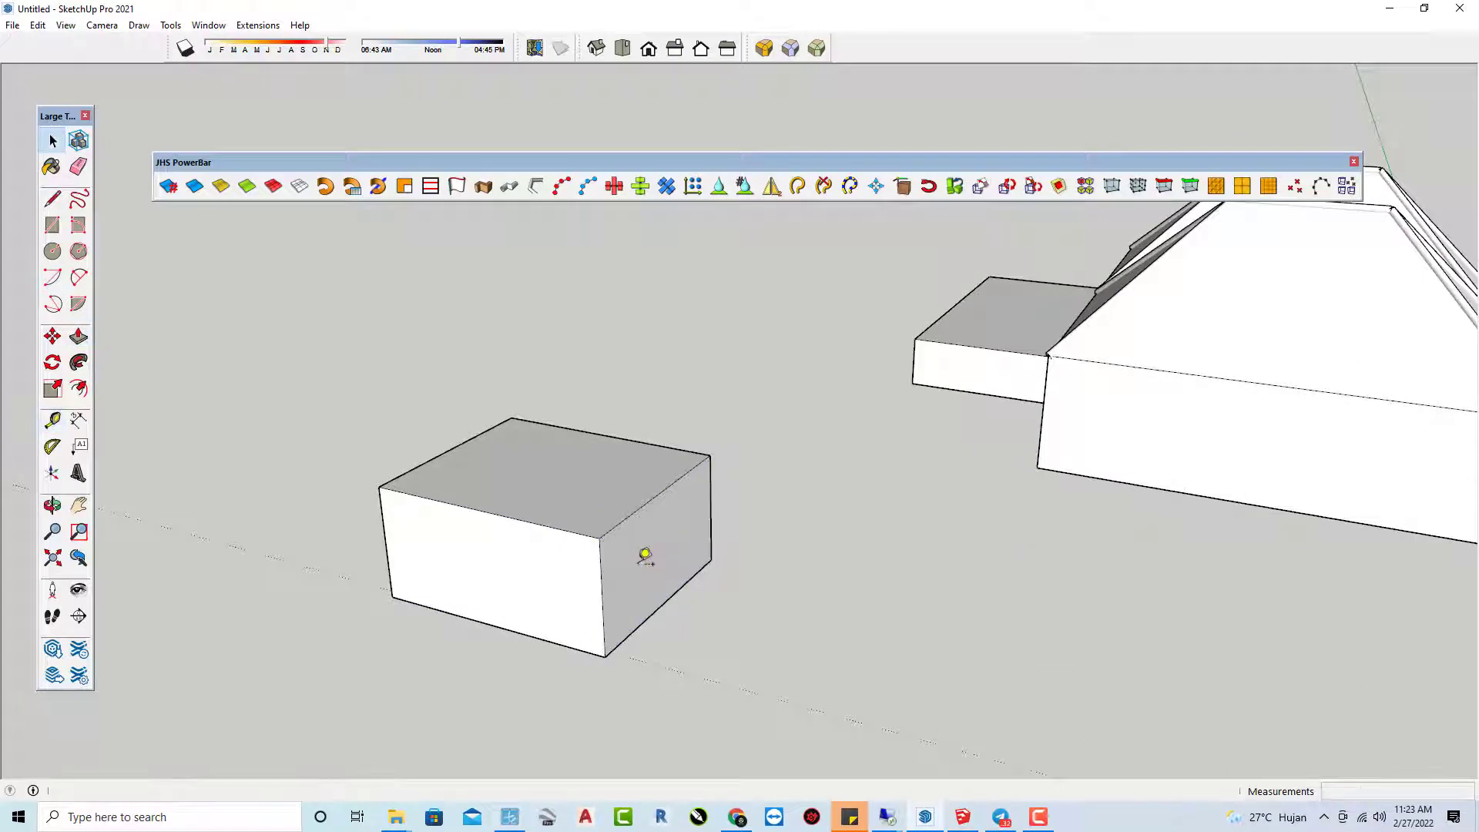
pyautogui.press('r')
pyautogui.scroll(1, 640, 551)
pyautogui.click(628, 552)
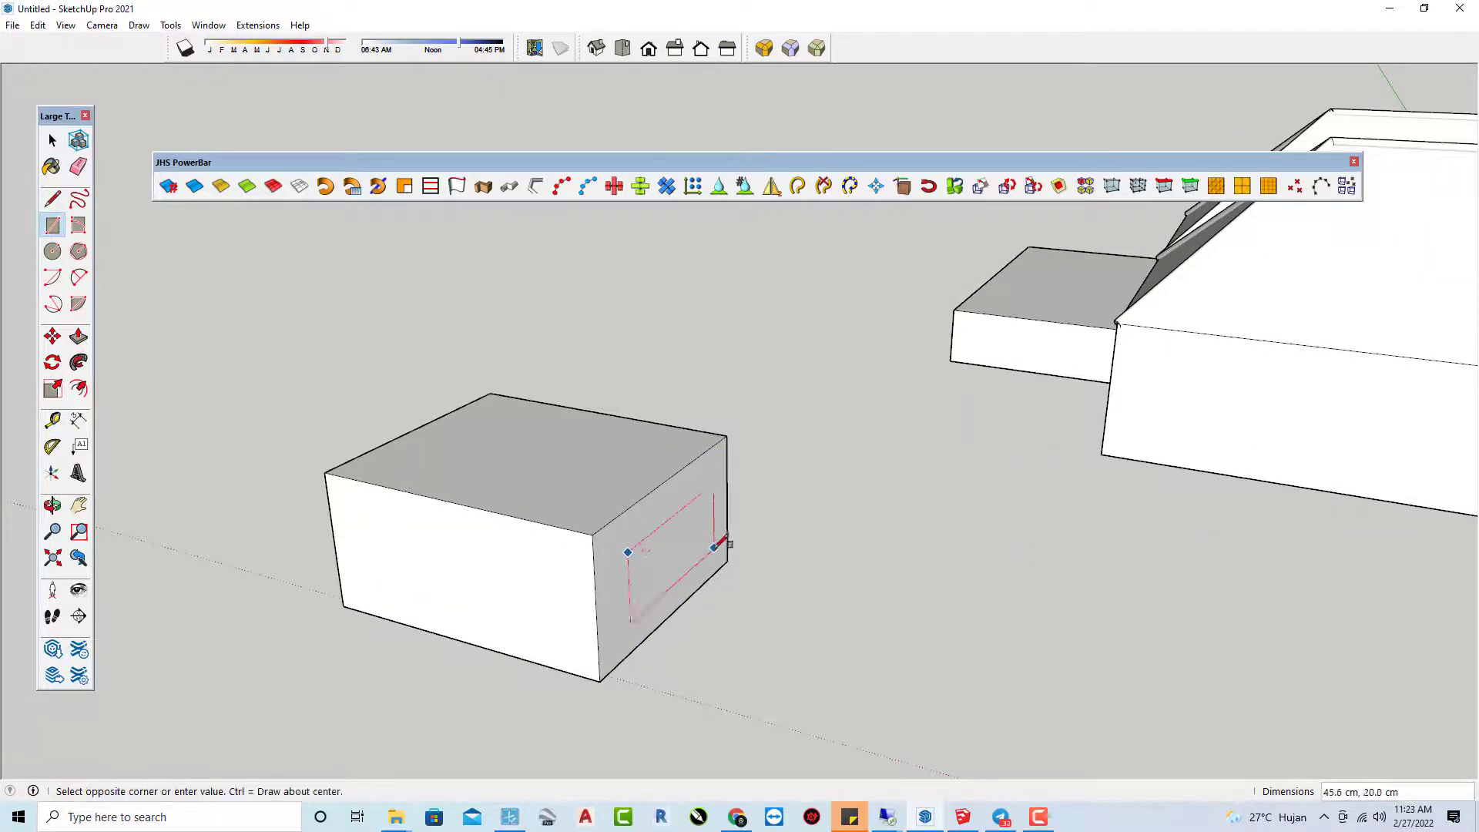
pyautogui.click(714, 556)
pyautogui.press('p')
pyautogui.moveTo(666, 558); pyautogui.dragTo(785, 588)
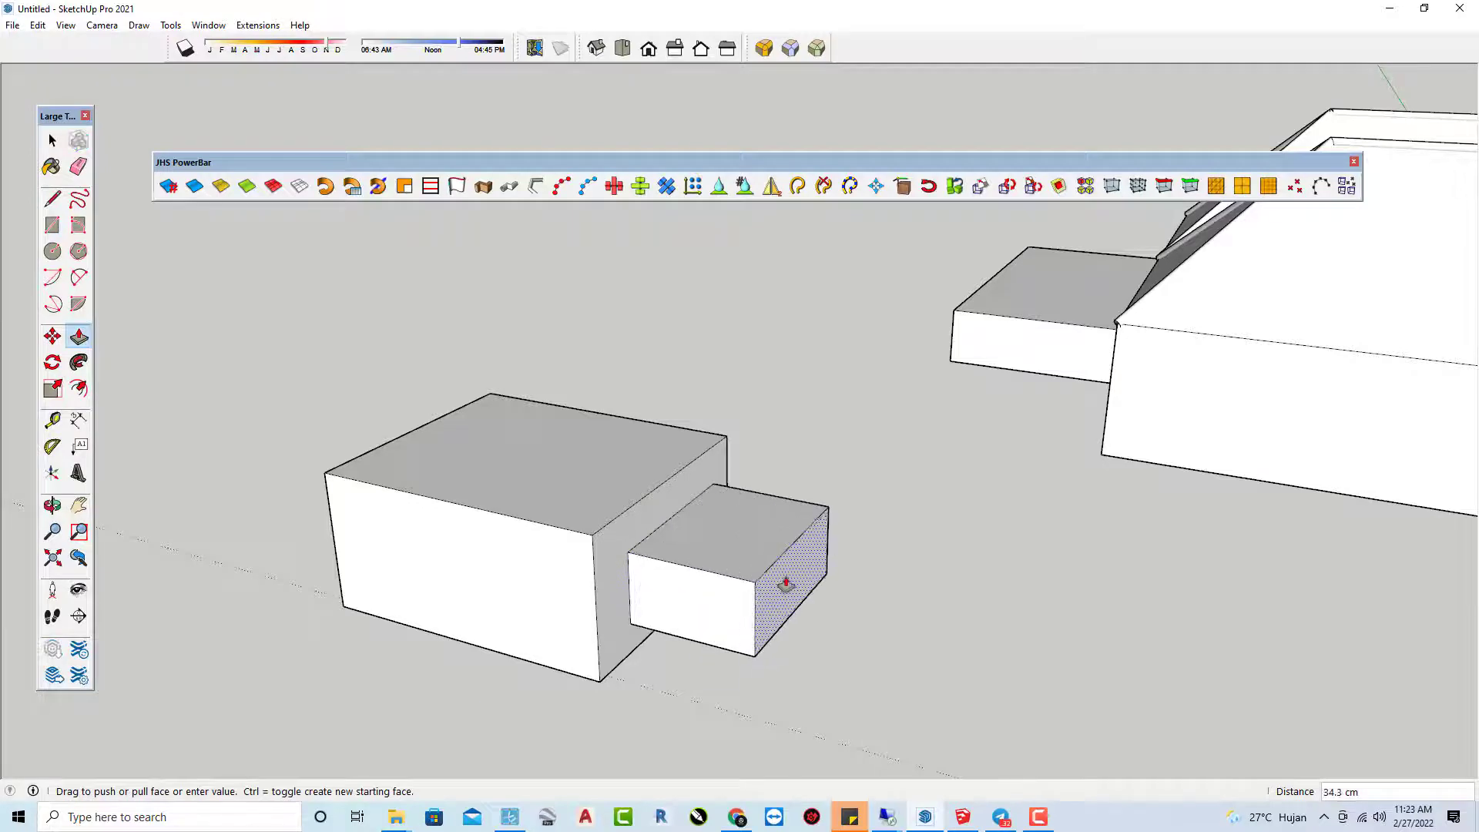
pyautogui.moveTo(786, 588)
pyautogui.mouseDown(button='middle')
pyautogui.moveTo(707, 588)
pyautogui.moveTo(1013, 615)
pyautogui.moveTo(565, 623)
pyautogui.moveTo(970, 623)
pyautogui.mouseUp(button='middle')
pyautogui.press('space')
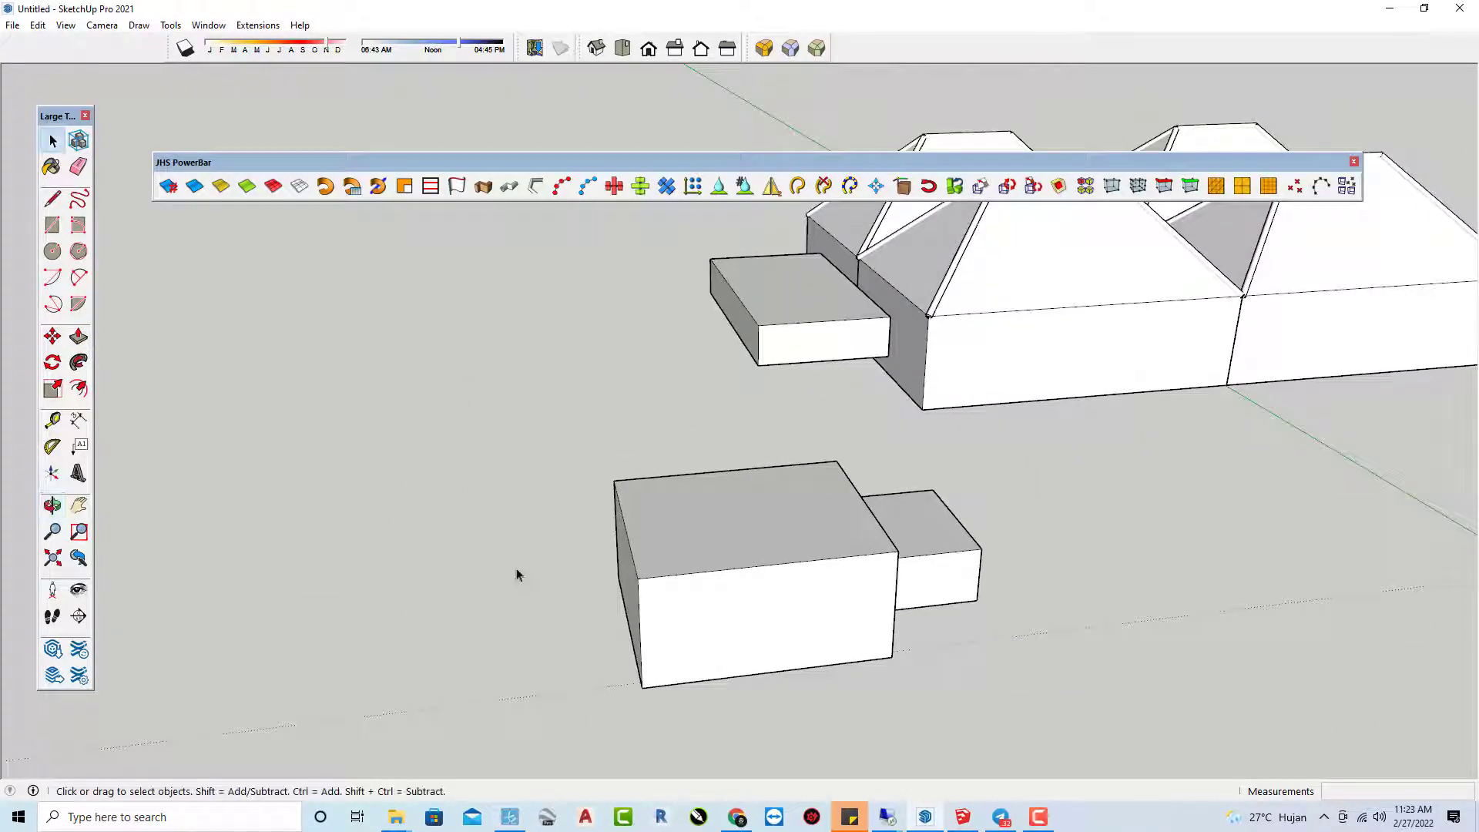
# - Window-select both boxes of the stepped block
pyautogui.moveTo(496, 518)
pyautogui.mouseDown(button='middle')
pyautogui.moveTo(459, 503)
pyautogui.moveTo(439, 459)
pyautogui.mouseUp(button='middle')
pyautogui.moveTo(502, 466); pyautogui.dragTo(892, 653)
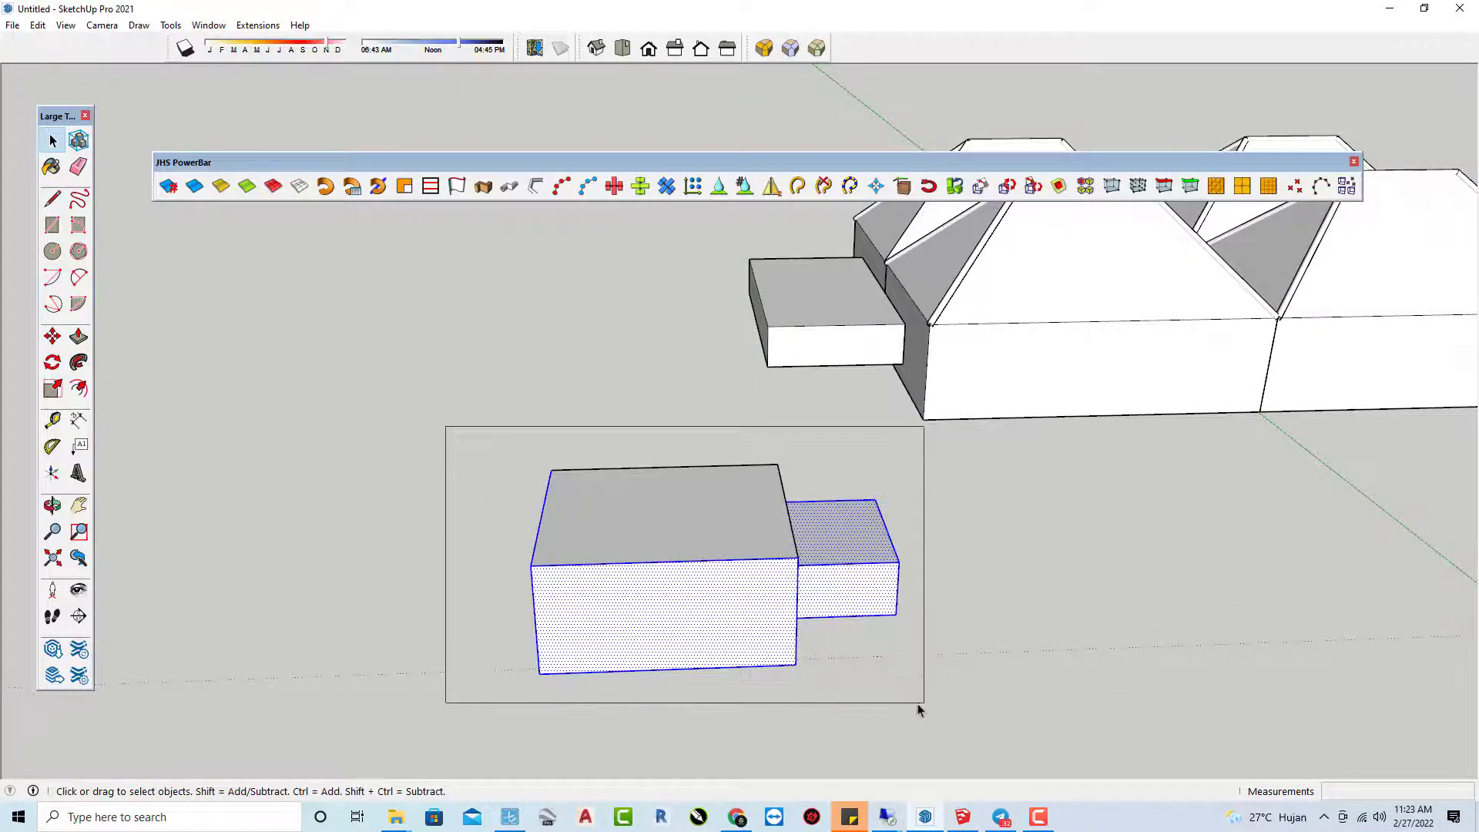
pyautogui.moveTo(920, 681); pyautogui.dragTo(918, 686)
pyautogui.moveTo(918, 686)
pyautogui.mouseDown(button='middle')
pyautogui.moveTo(907, 679)
pyautogui.moveTo(970, 683)
pyautogui.moveTo(739, 637)
pyautogui.moveTo(399, 644)
pyautogui.mouseUp(button='middle')
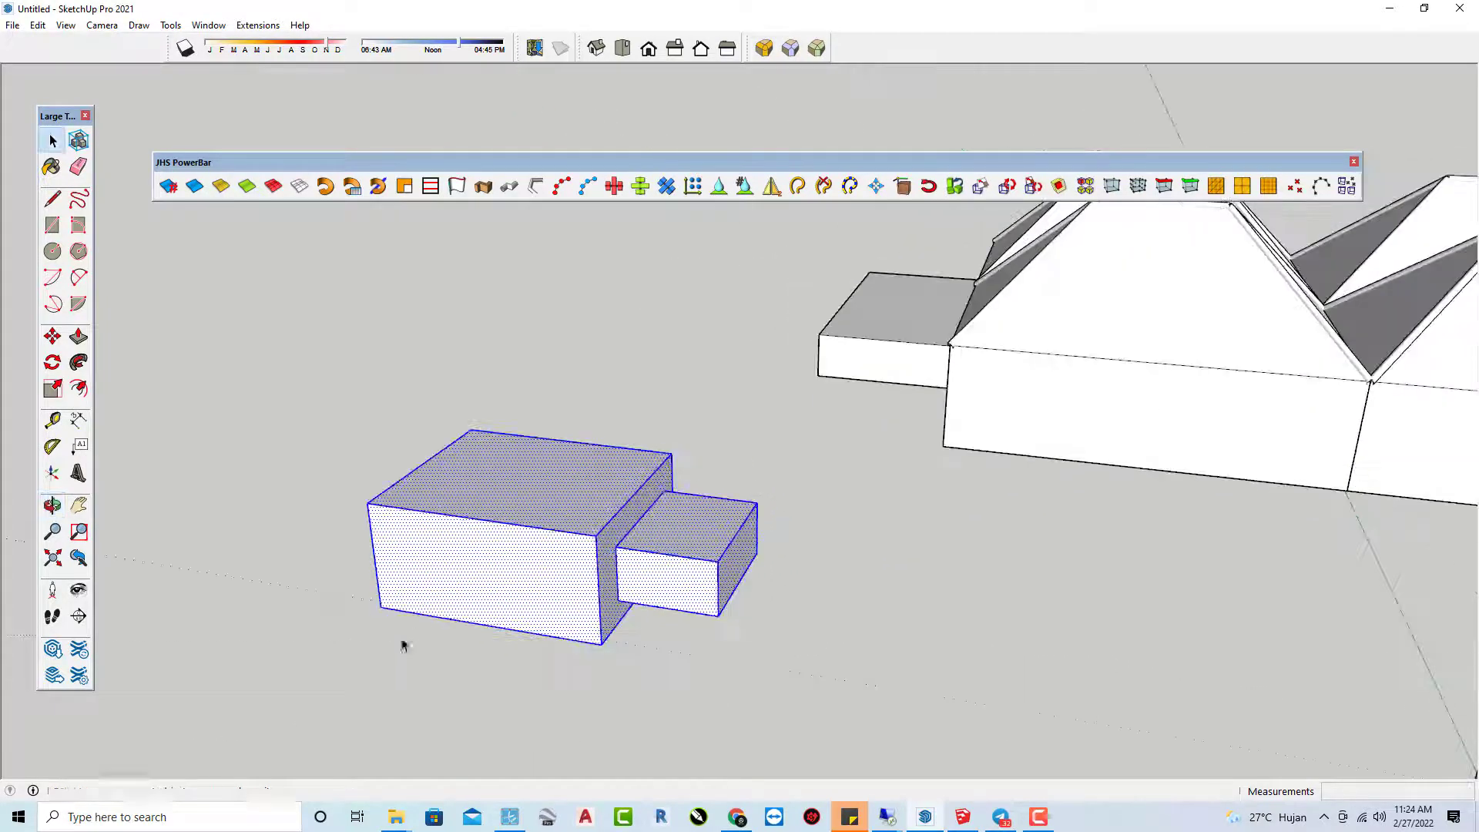
pyautogui.click(621, 669)
pyautogui.moveTo(620, 669); pyautogui.dragTo(274, 481, button='middle')
pyautogui.moveTo(288, 436); pyautogui.dragTo(735, 704)
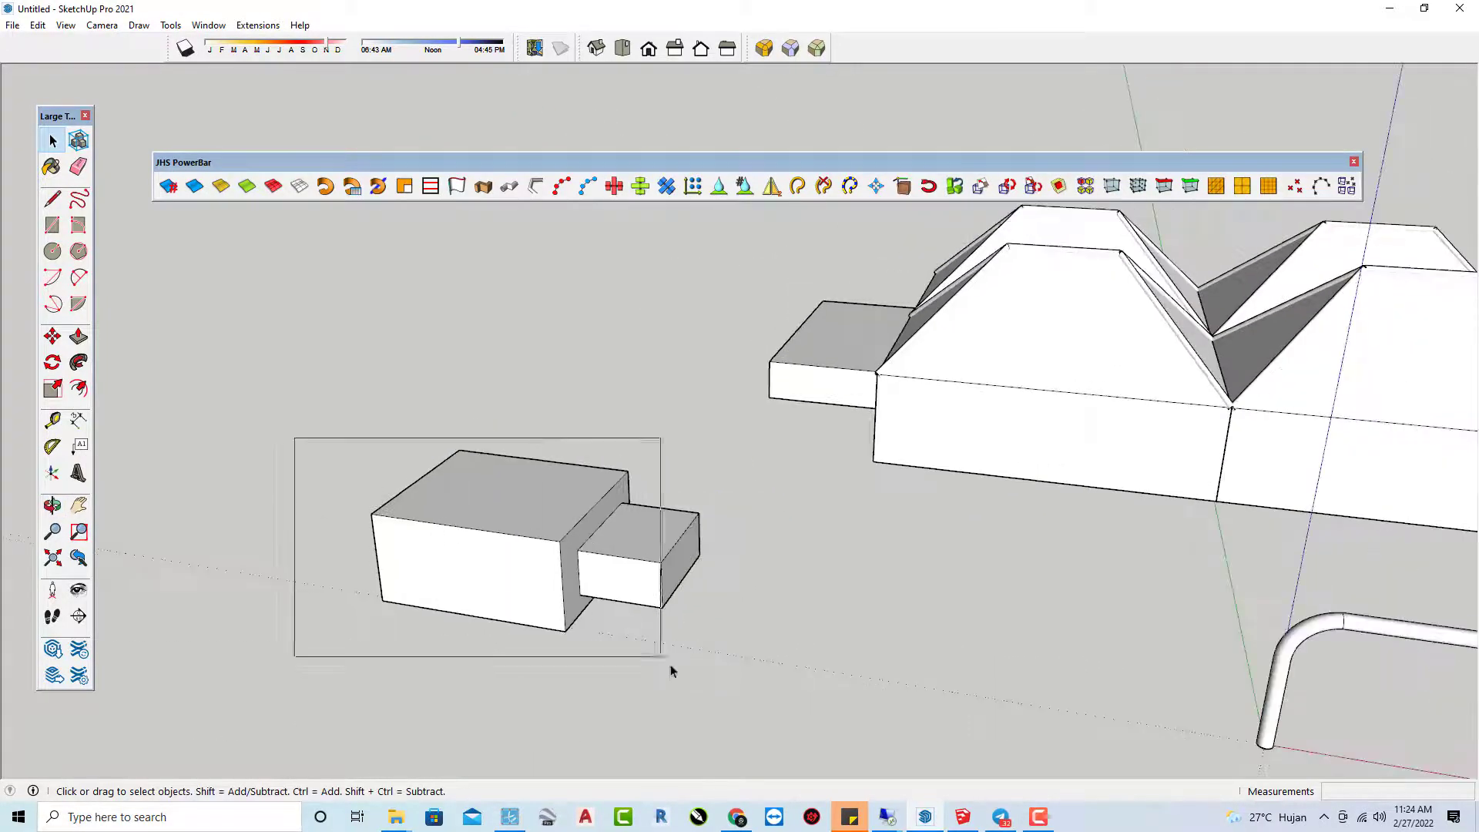
pyautogui.moveTo(736, 705)
pyautogui.mouseDown(button='middle')
pyautogui.moveTo(488, 562)
pyautogui.moveTo(645, 581)
pyautogui.moveTo(502, 539)
pyautogui.moveTo(687, 322)
pyautogui.mouseUp(button='middle')
# - Mirror a copy of the stepped block with M and Ctrl, using three points on its end face
pyautogui.press('m')
pyautogui.press('ctrl')
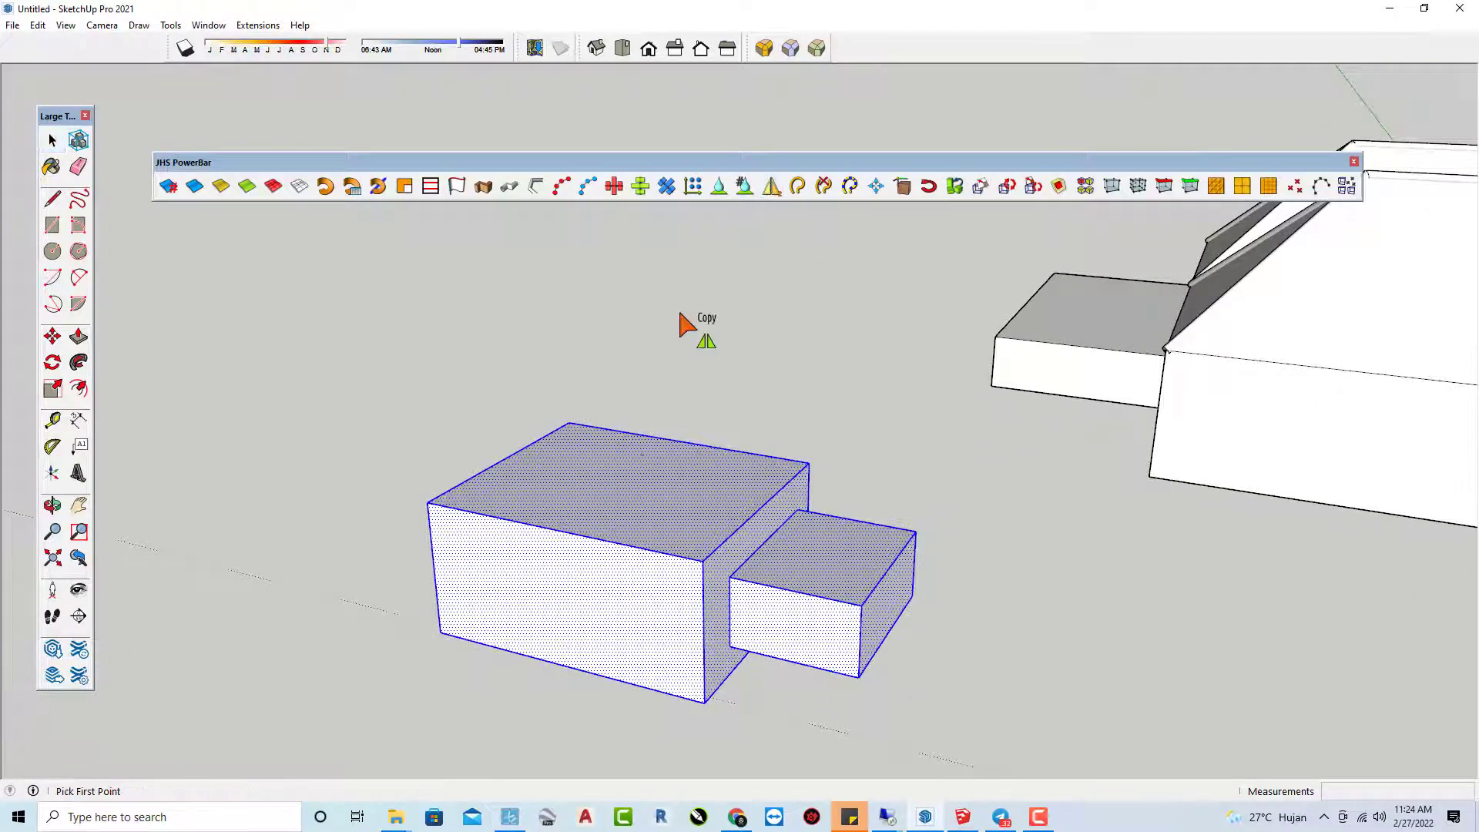
pyautogui.click(440, 634)
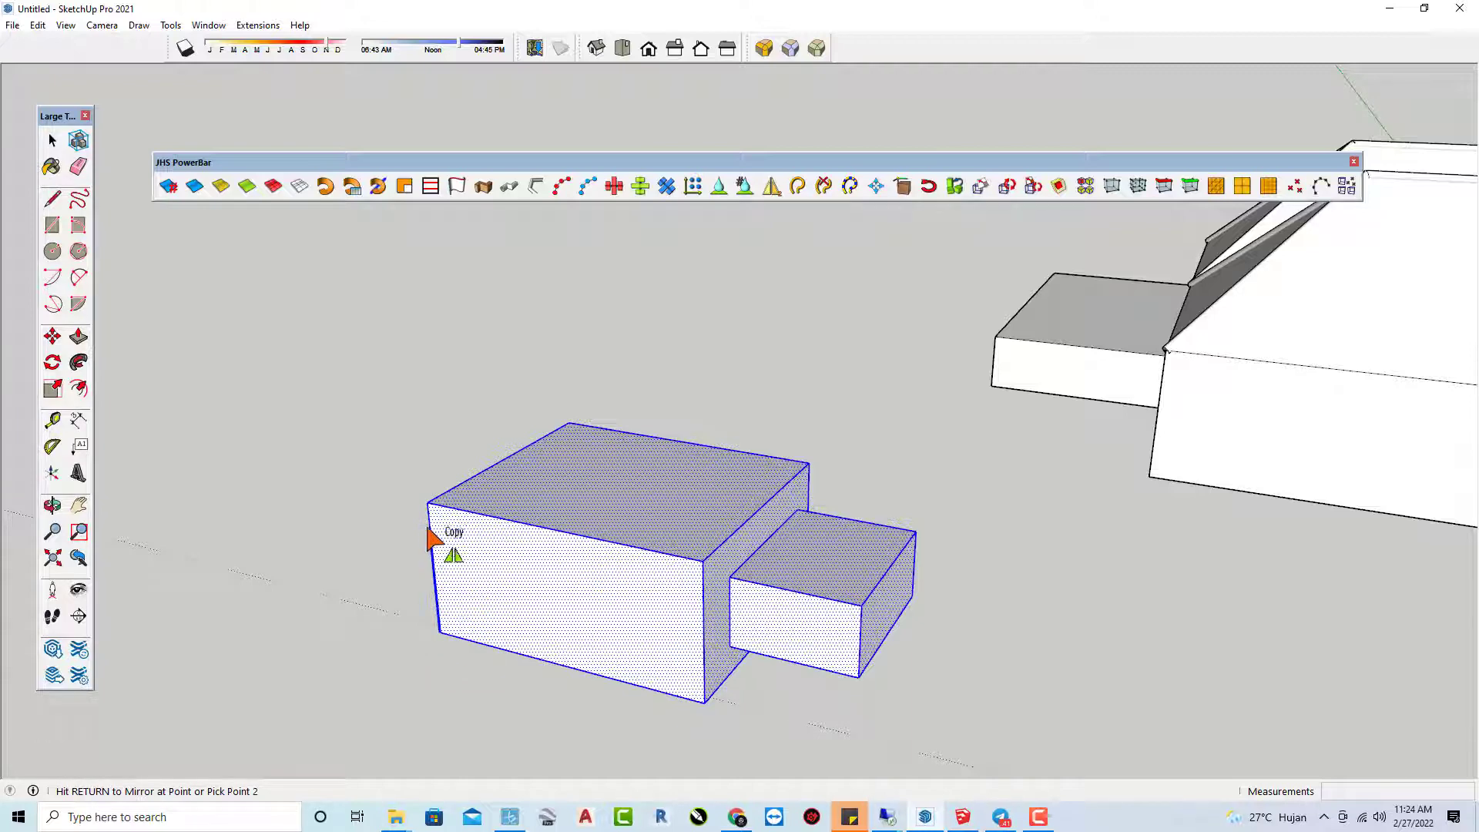
pyautogui.click(428, 503)
pyautogui.moveTo(610, 521); pyautogui.dragTo(1070, 543, button='middle')
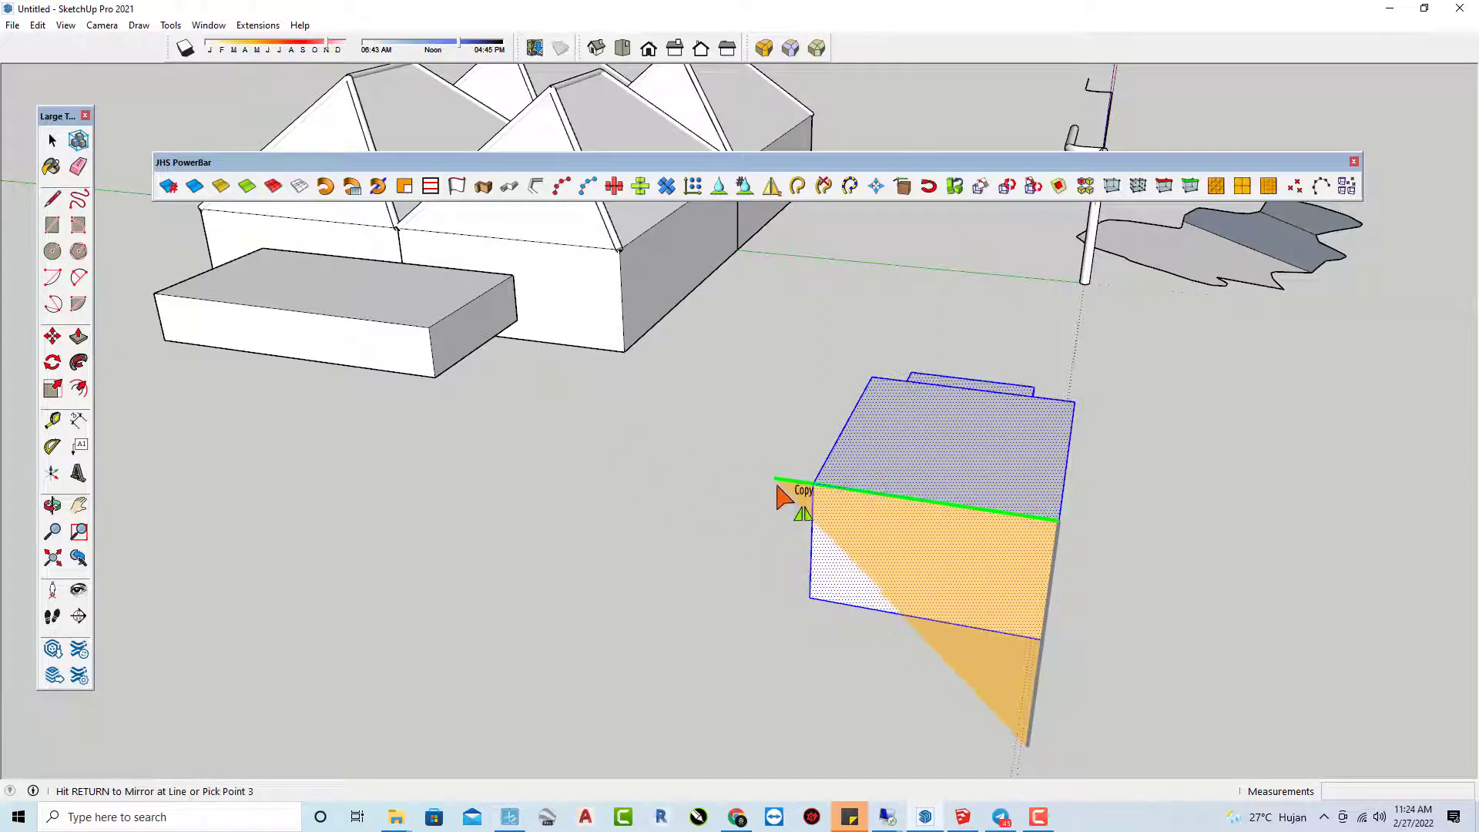
pyautogui.click(724, 482)
pyautogui.moveTo(825, 493)
pyautogui.mouseDown(button='middle')
pyautogui.moveTo(705, 599)
pyautogui.moveTo(326, 529)
pyautogui.mouseUp(button='middle')
pyautogui.click(706, 601)
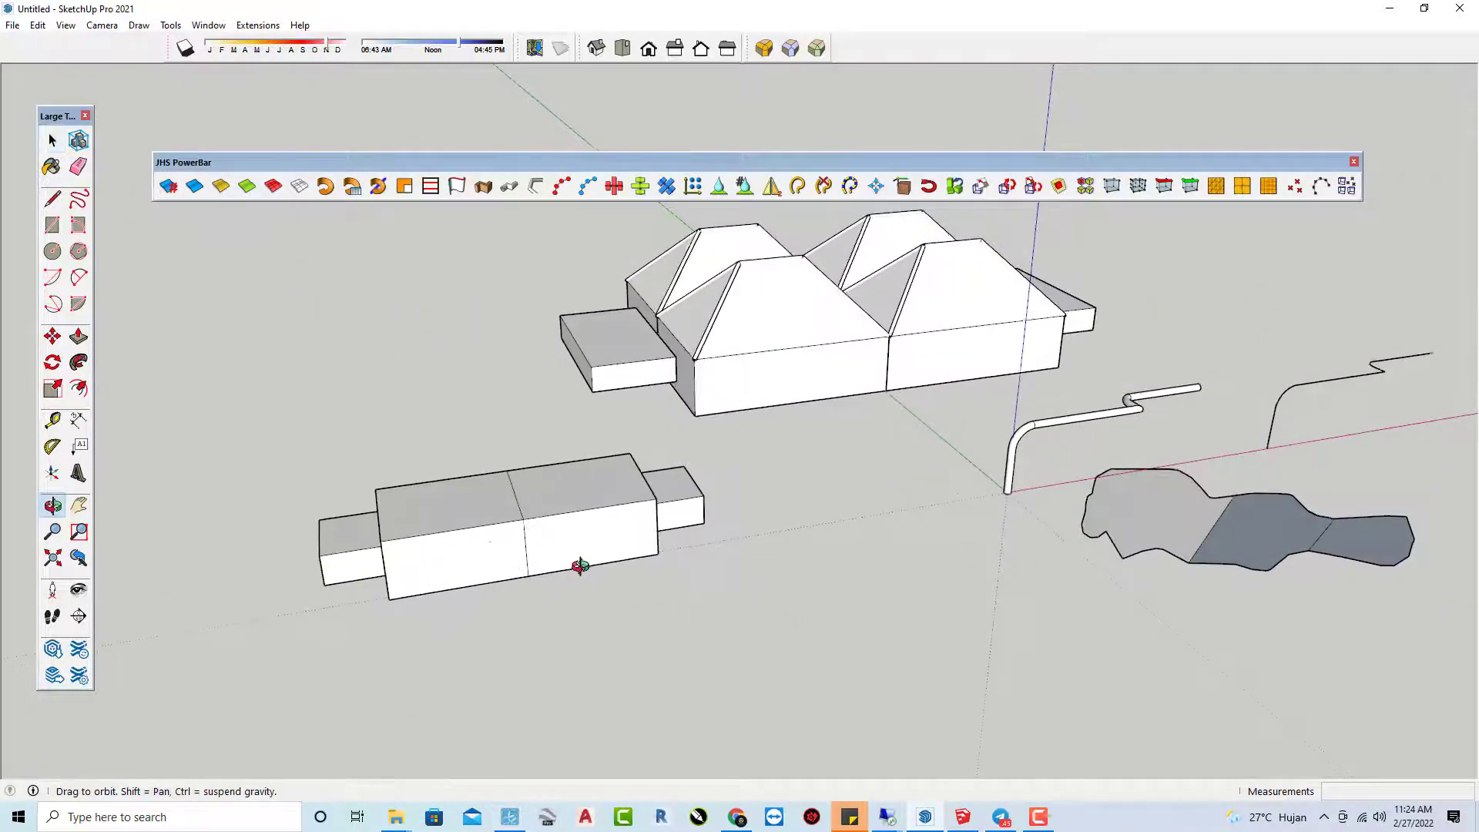
# - Window-select the whole long block and make it a group
pyautogui.scroll(1, 478, 422)
pyautogui.scroll(3, 477, 424)
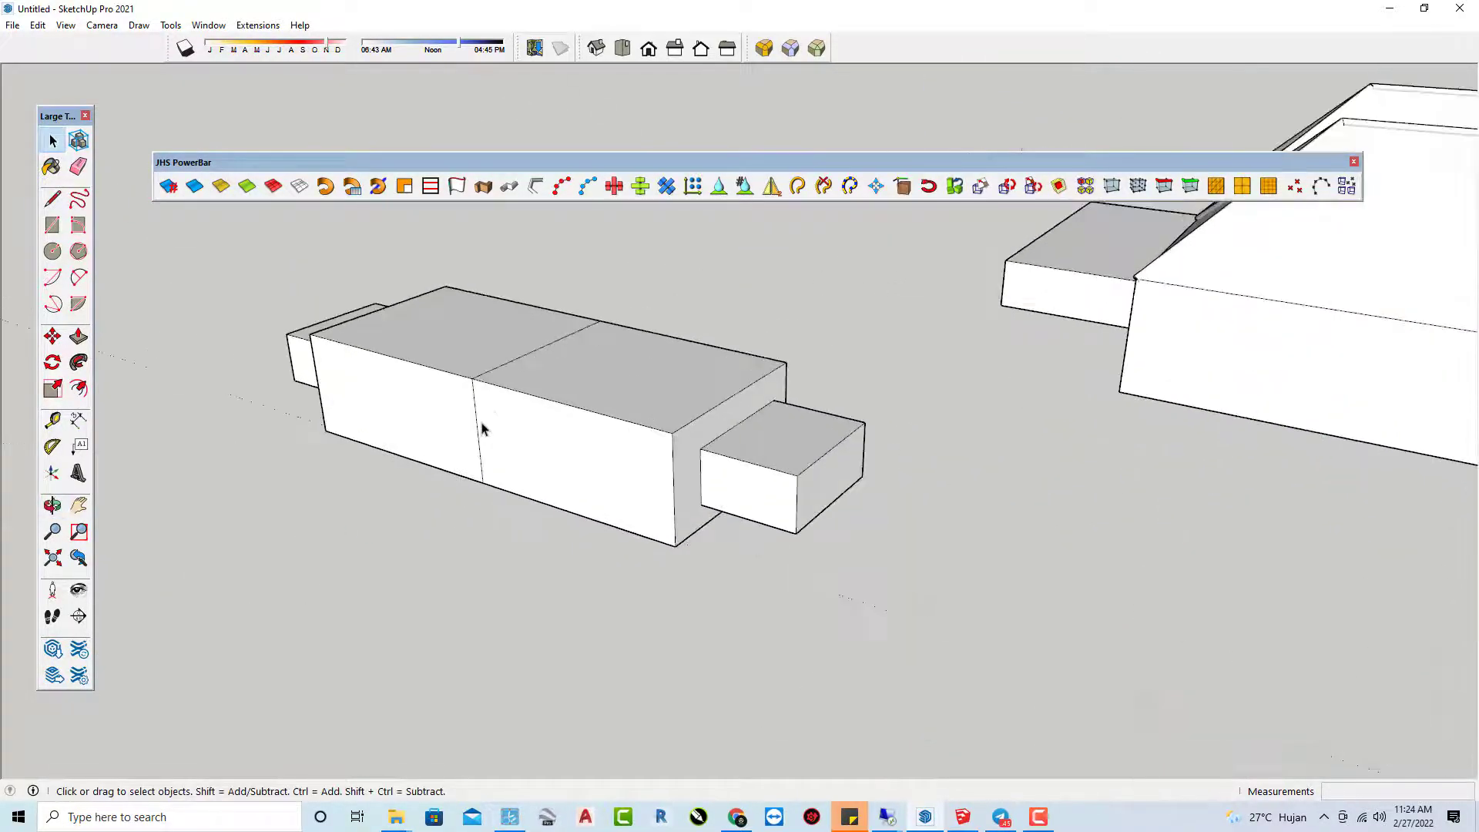
pyautogui.scroll(1, 477, 427)
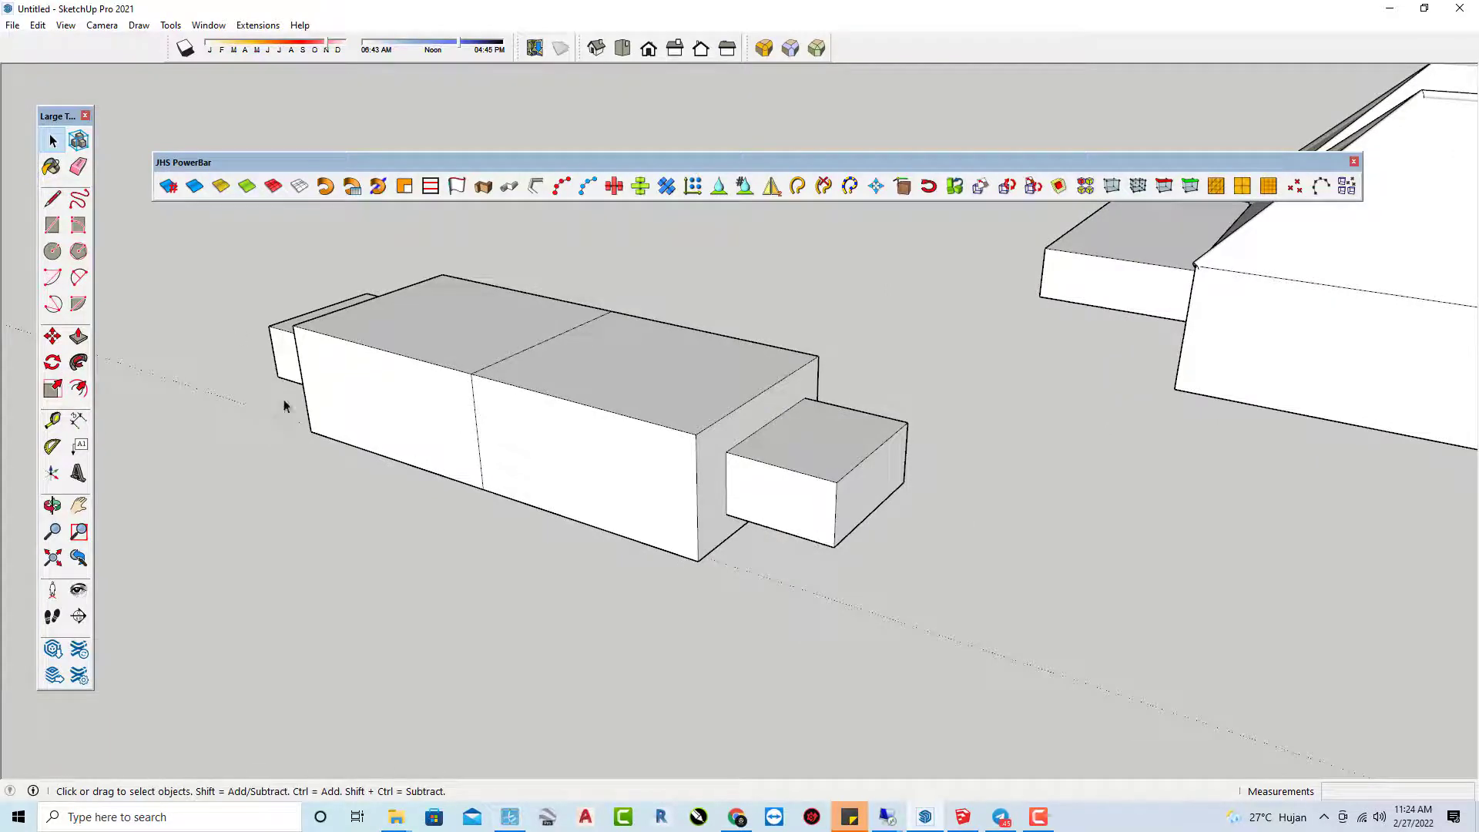
pyautogui.scroll(-1, 284, 406)
pyautogui.moveTo(201, 293)
pyautogui.mouseDown()
pyautogui.moveTo(871, 605)
pyautogui.moveTo(834, 592)
pyautogui.mouseUp()
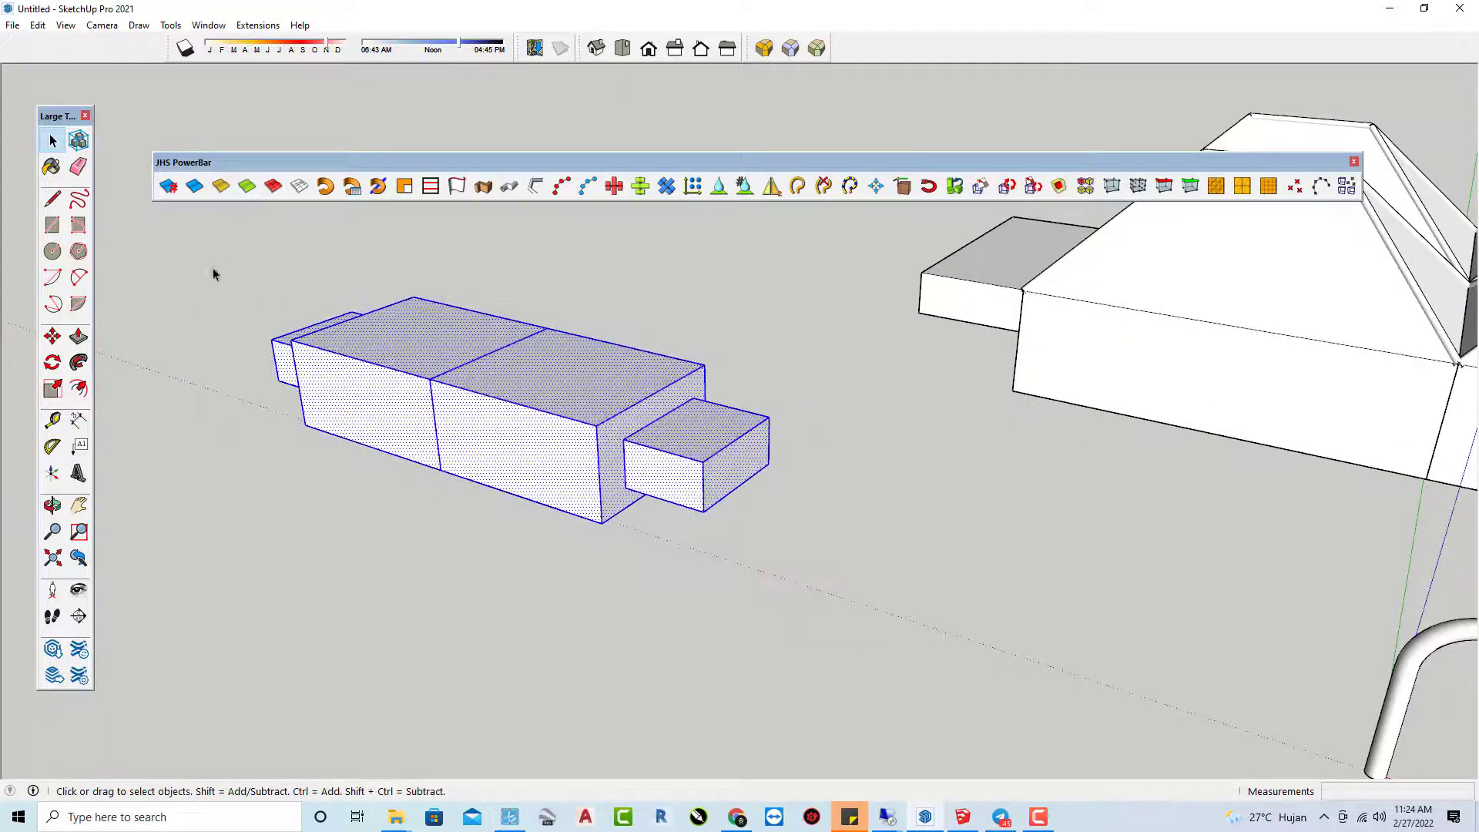
pyautogui.moveTo(213, 274); pyautogui.dragTo(797, 557)
pyautogui.scroll(1, 528, 448)
pyautogui.rightClick(512, 442)
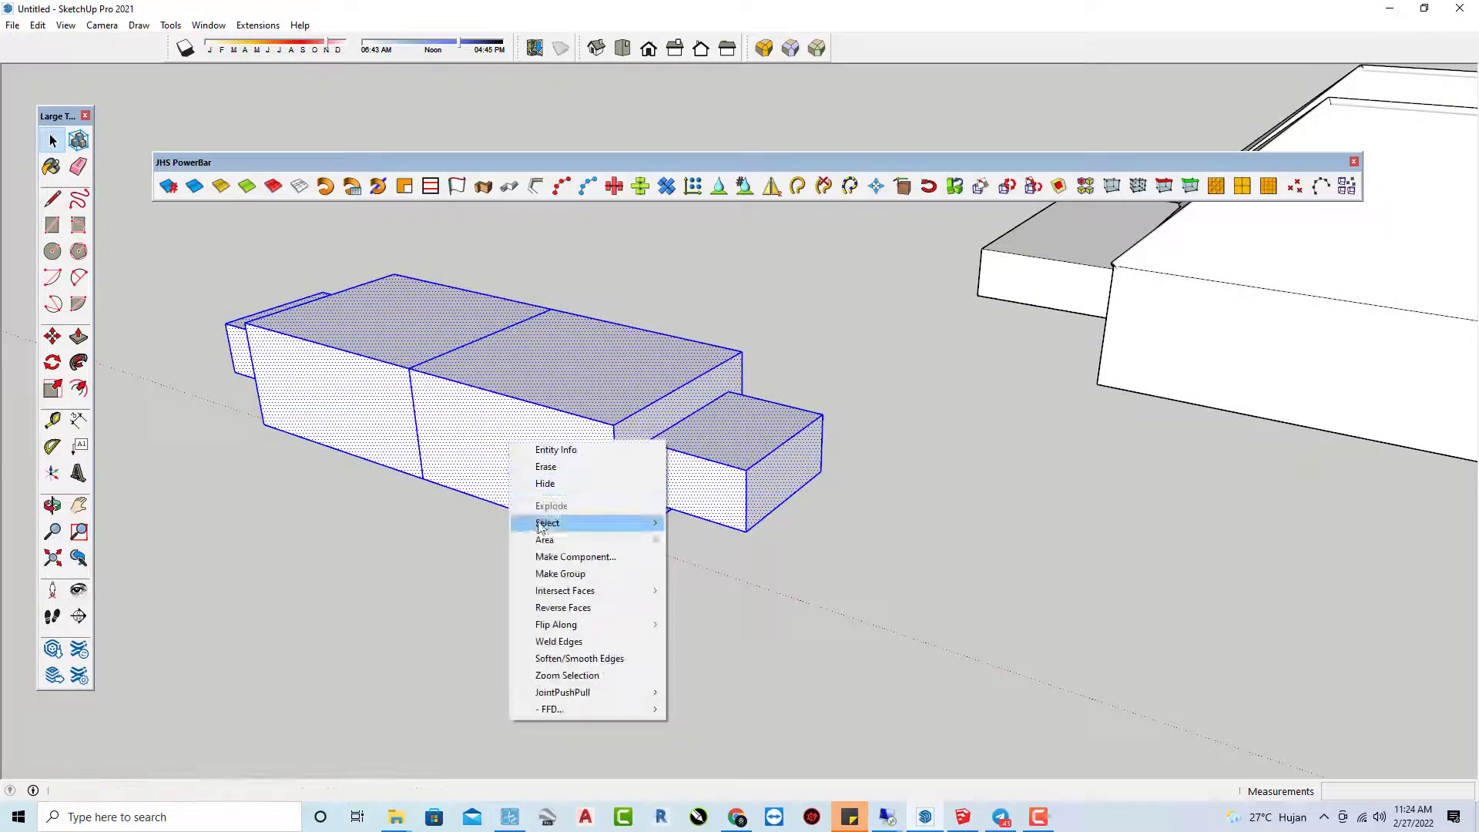
pyautogui.click(560, 573)
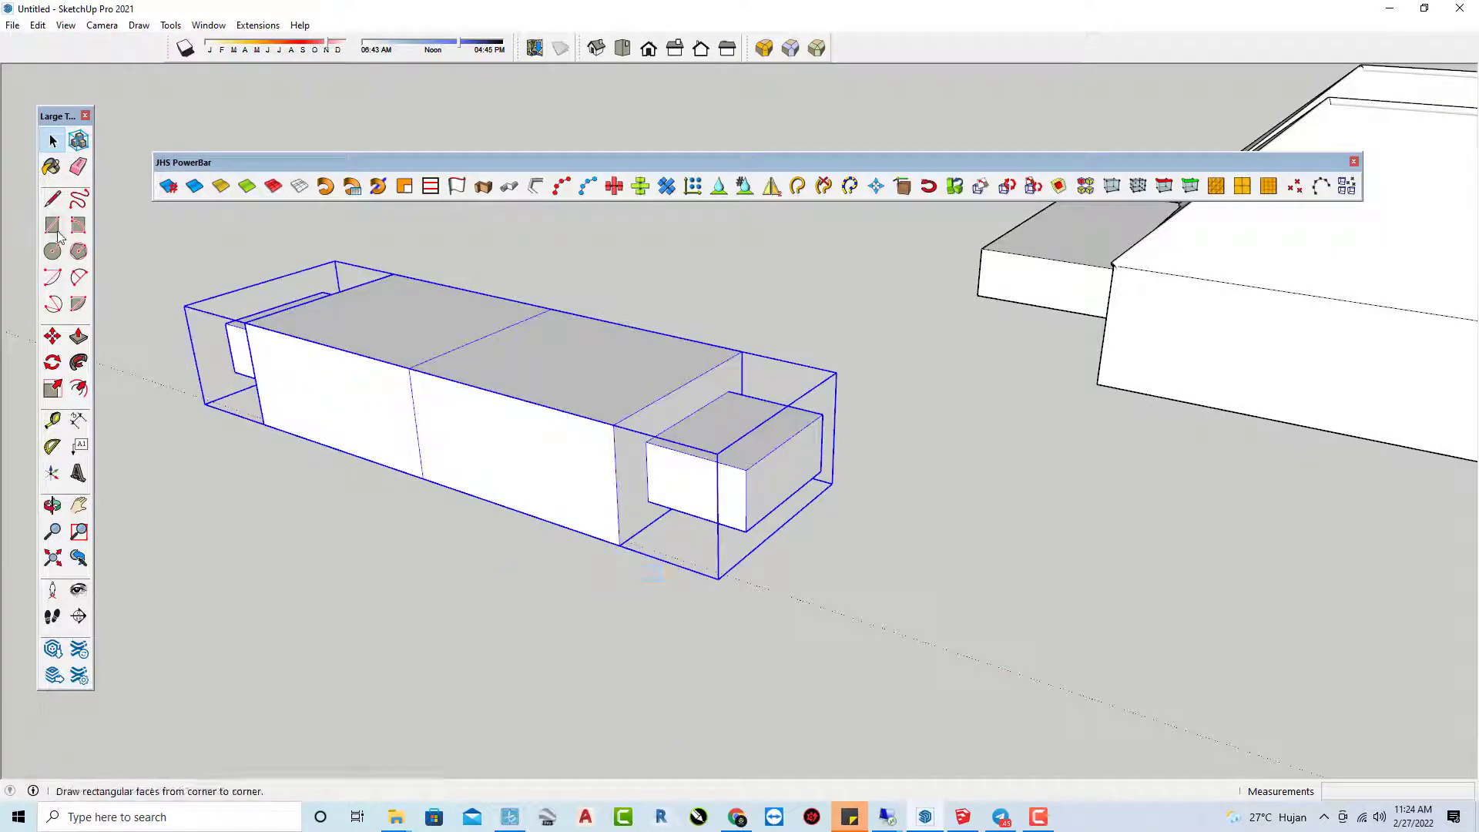
# - Draw a rectangle on the block's long wall, push it out into a small box, and group it
pyautogui.click(52, 224)
pyautogui.scroll(1, 413, 396)
pyautogui.click(370, 395)
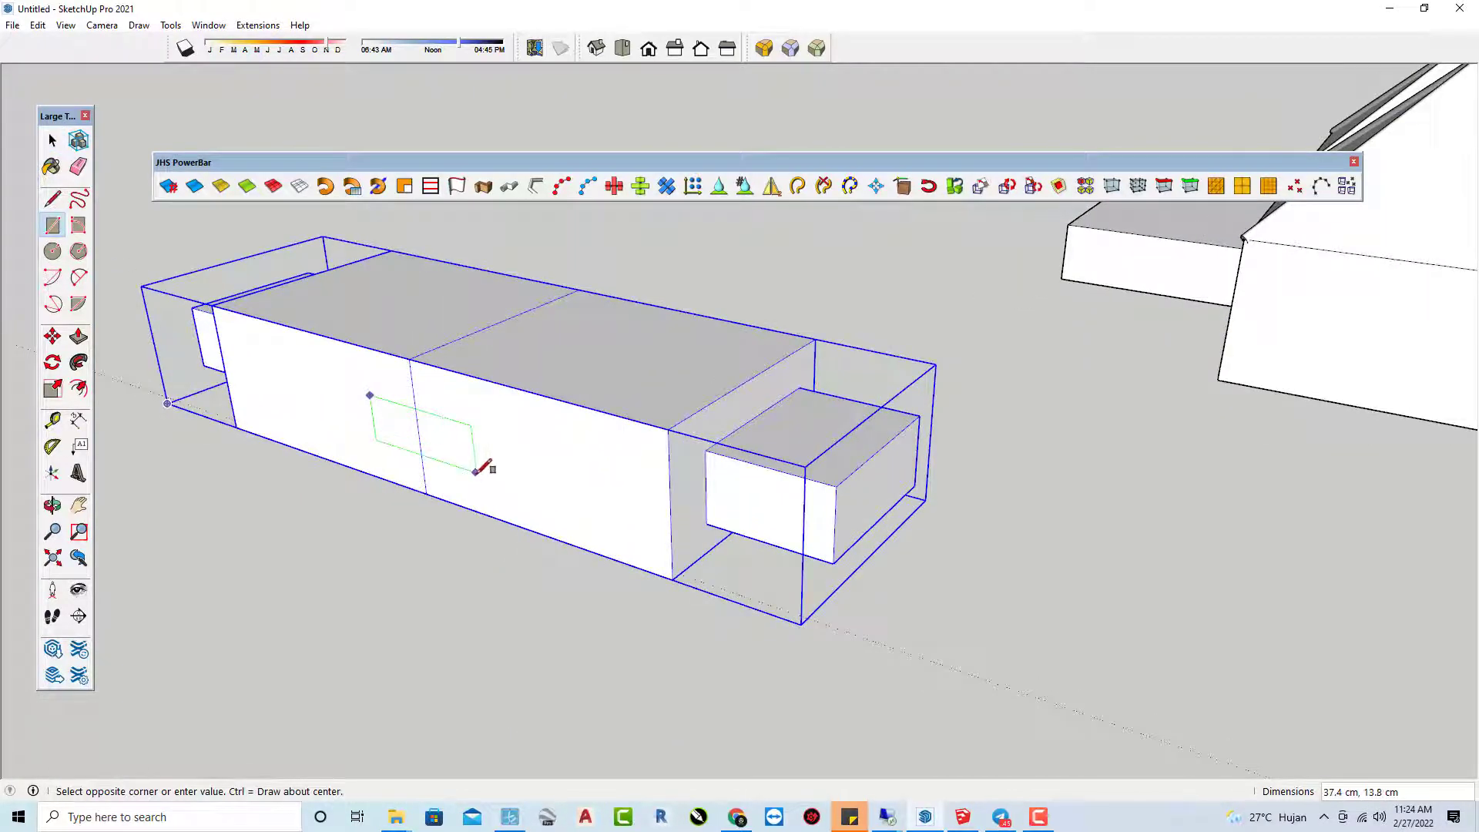
pyautogui.click(475, 471)
pyautogui.press('p')
pyautogui.moveTo(462, 462); pyautogui.dragTo(415, 484)
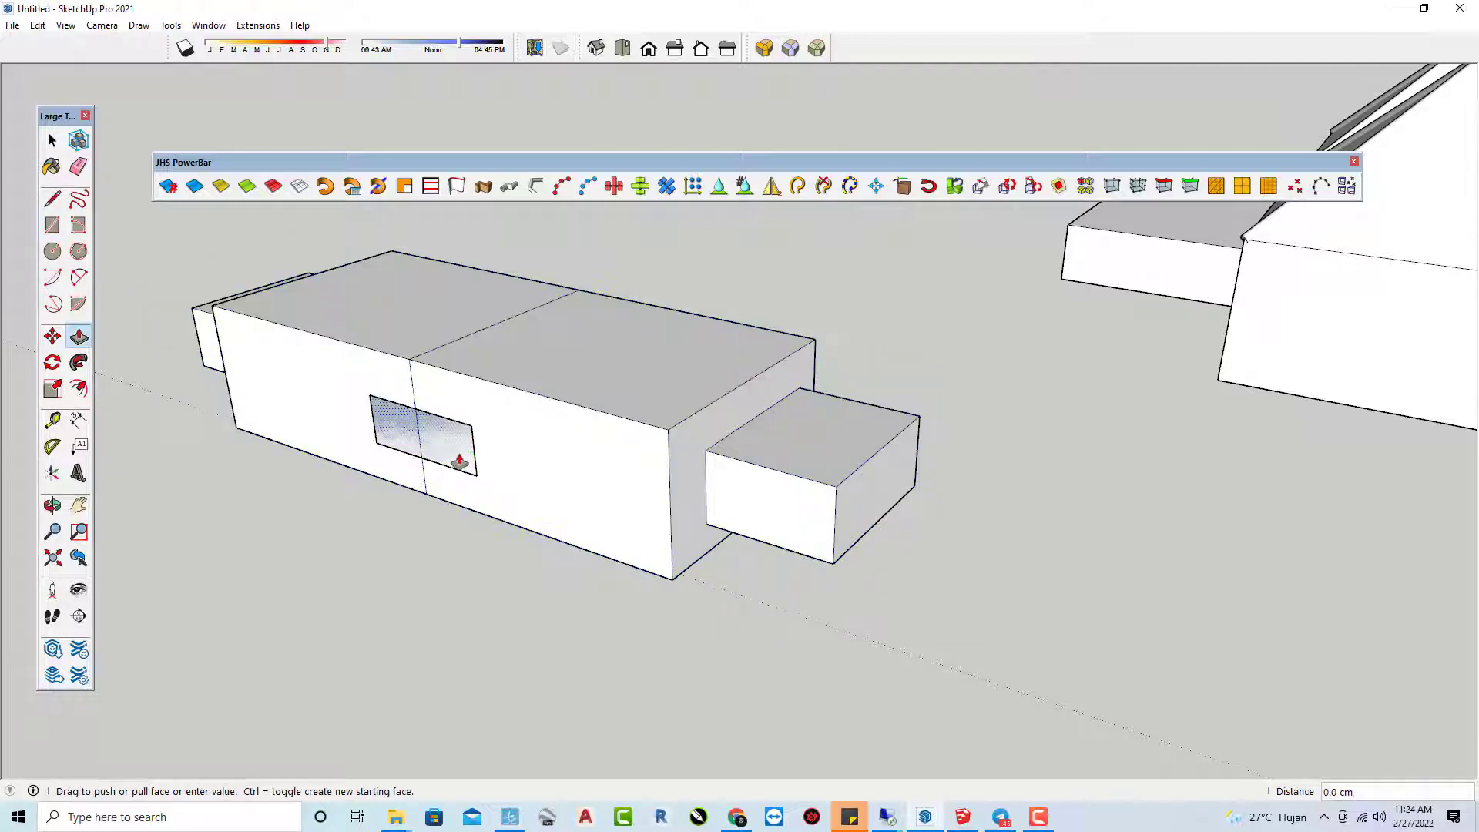
pyautogui.click(415, 484)
pyautogui.press('space')
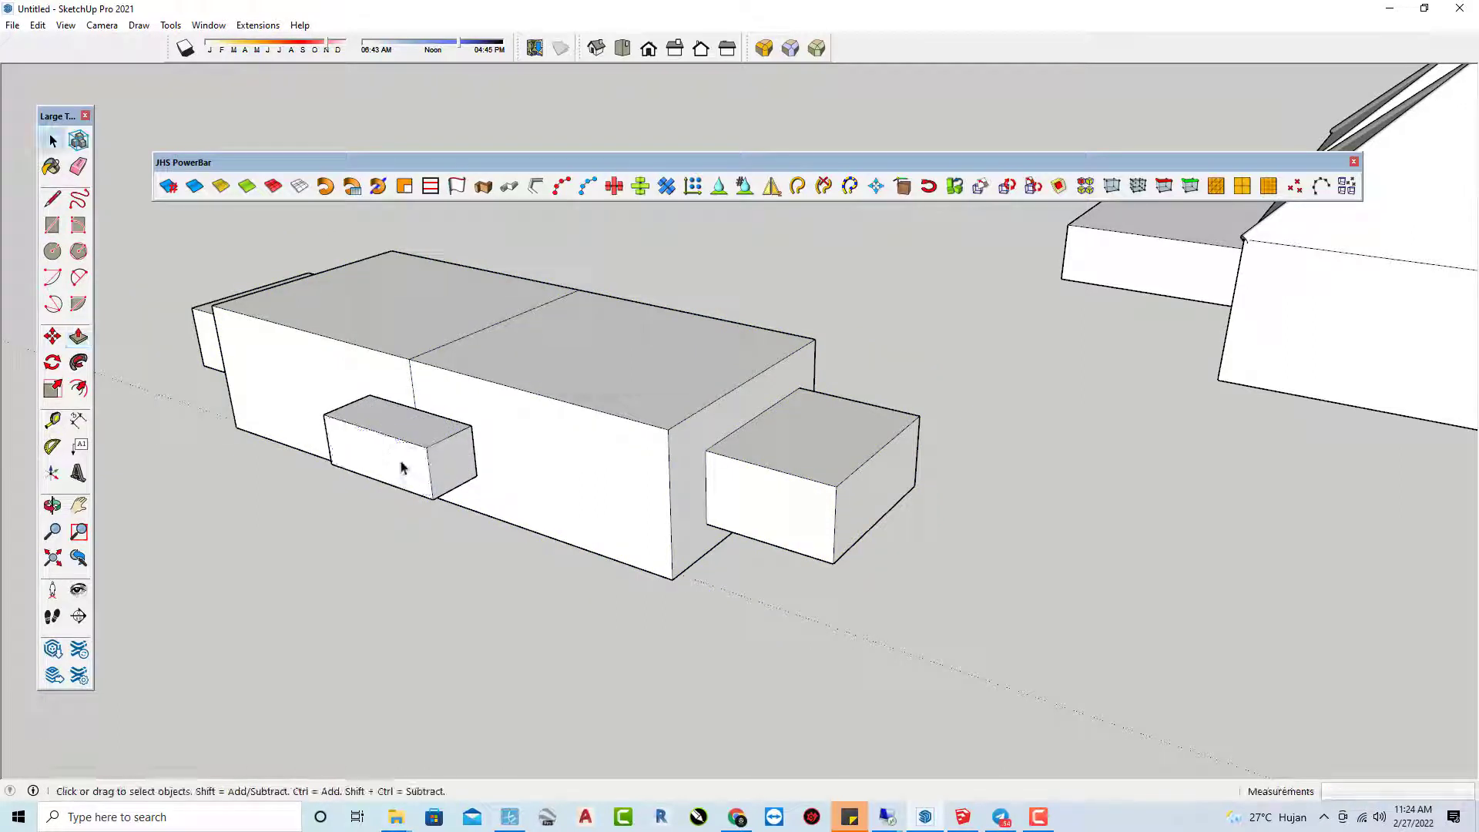
pyautogui.tripleClick(401, 466)
pyautogui.rightClick(402, 466)
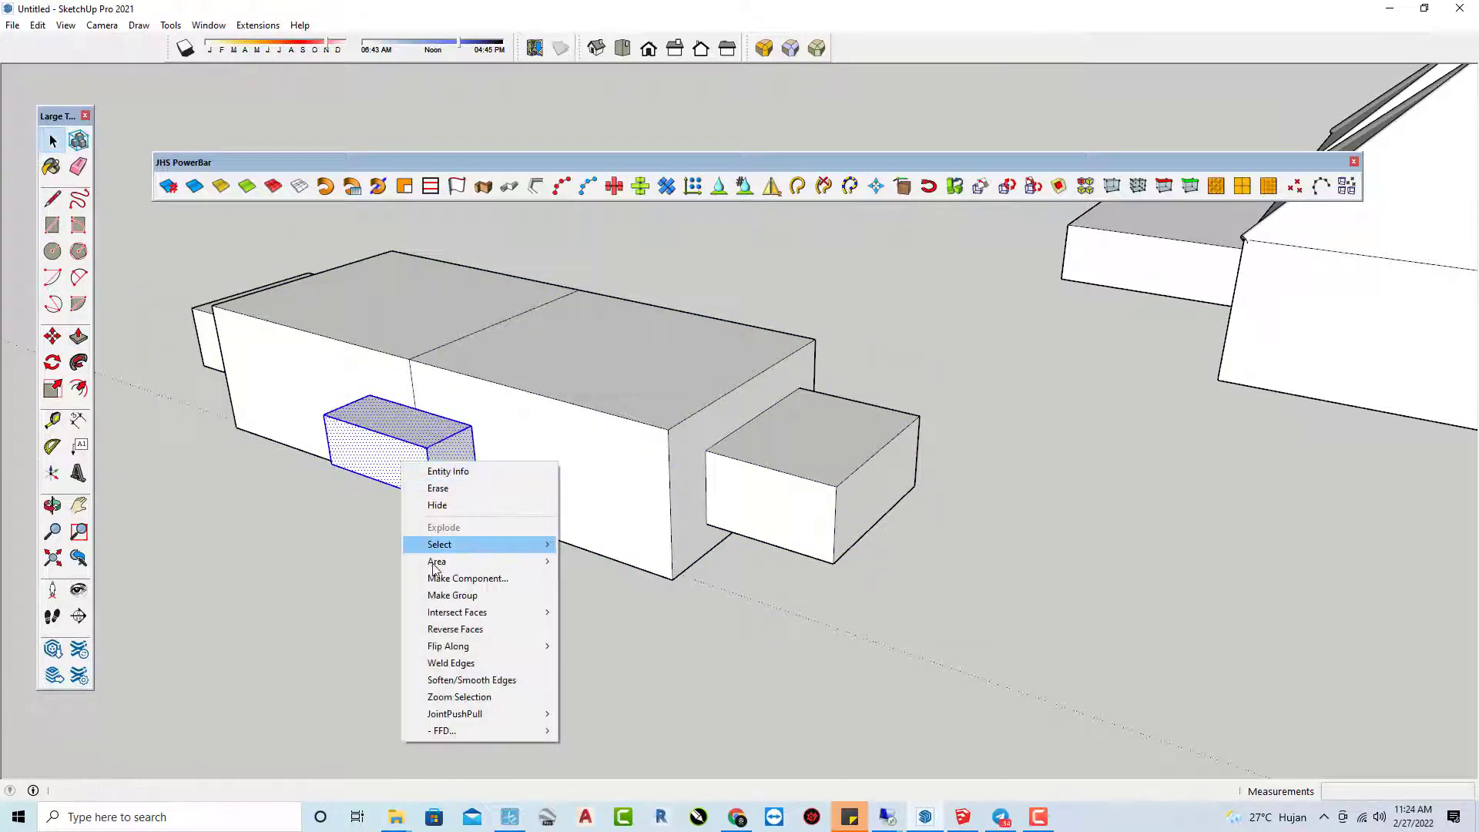
pyautogui.click(462, 595)
pyautogui.scroll(-1, 544, 558)
pyautogui.moveTo(545, 564)
pyautogui.mouseDown(button='middle')
pyautogui.moveTo(356, 621)
pyautogui.moveTo(396, 413)
pyautogui.moveTo(640, 292)
pyautogui.moveTo(759, 290)
pyautogui.moveTo(238, 416)
pyautogui.mouseUp(button='middle')
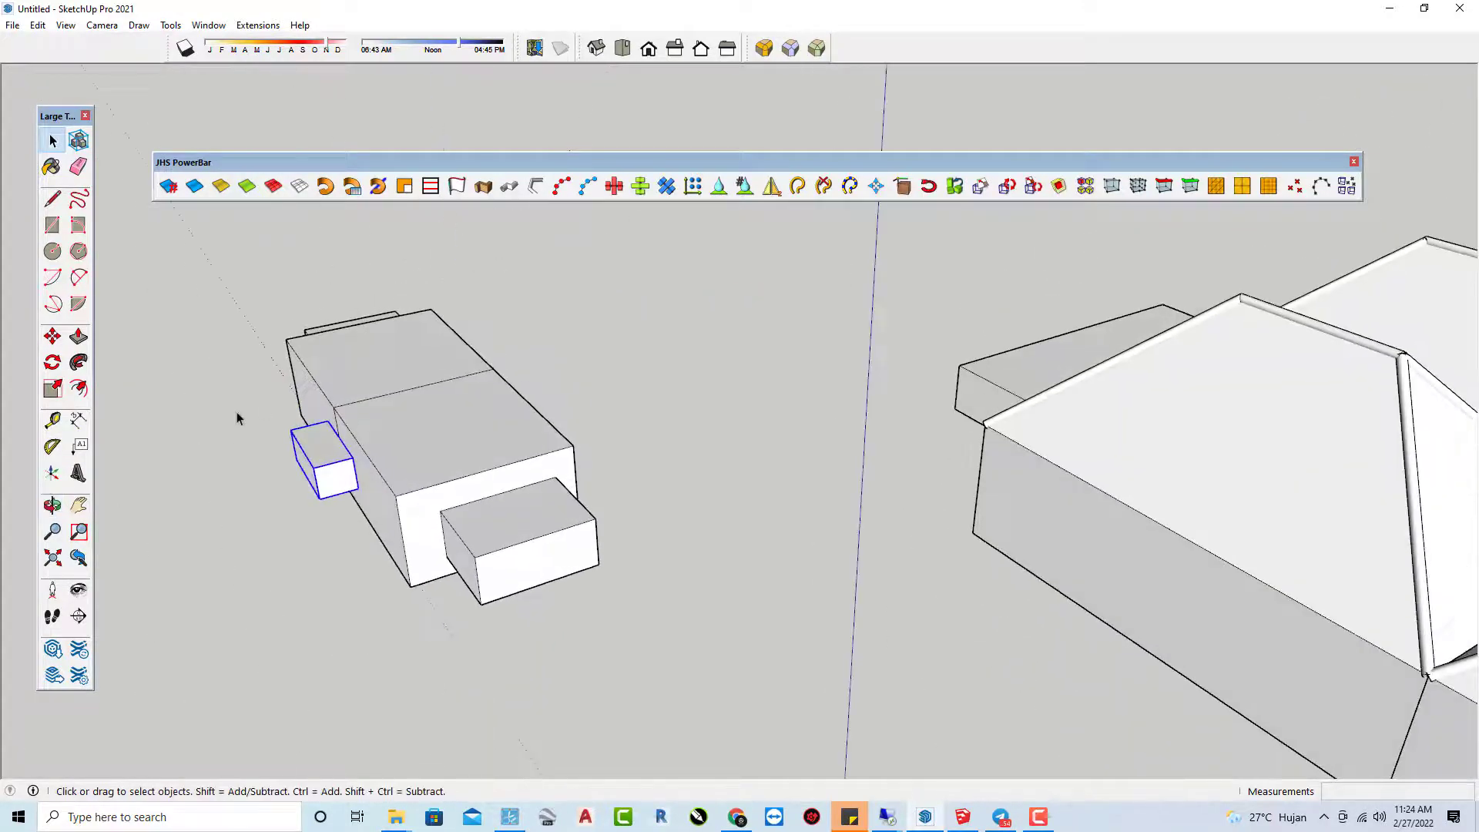
pyautogui.scroll(2, 328, 464)
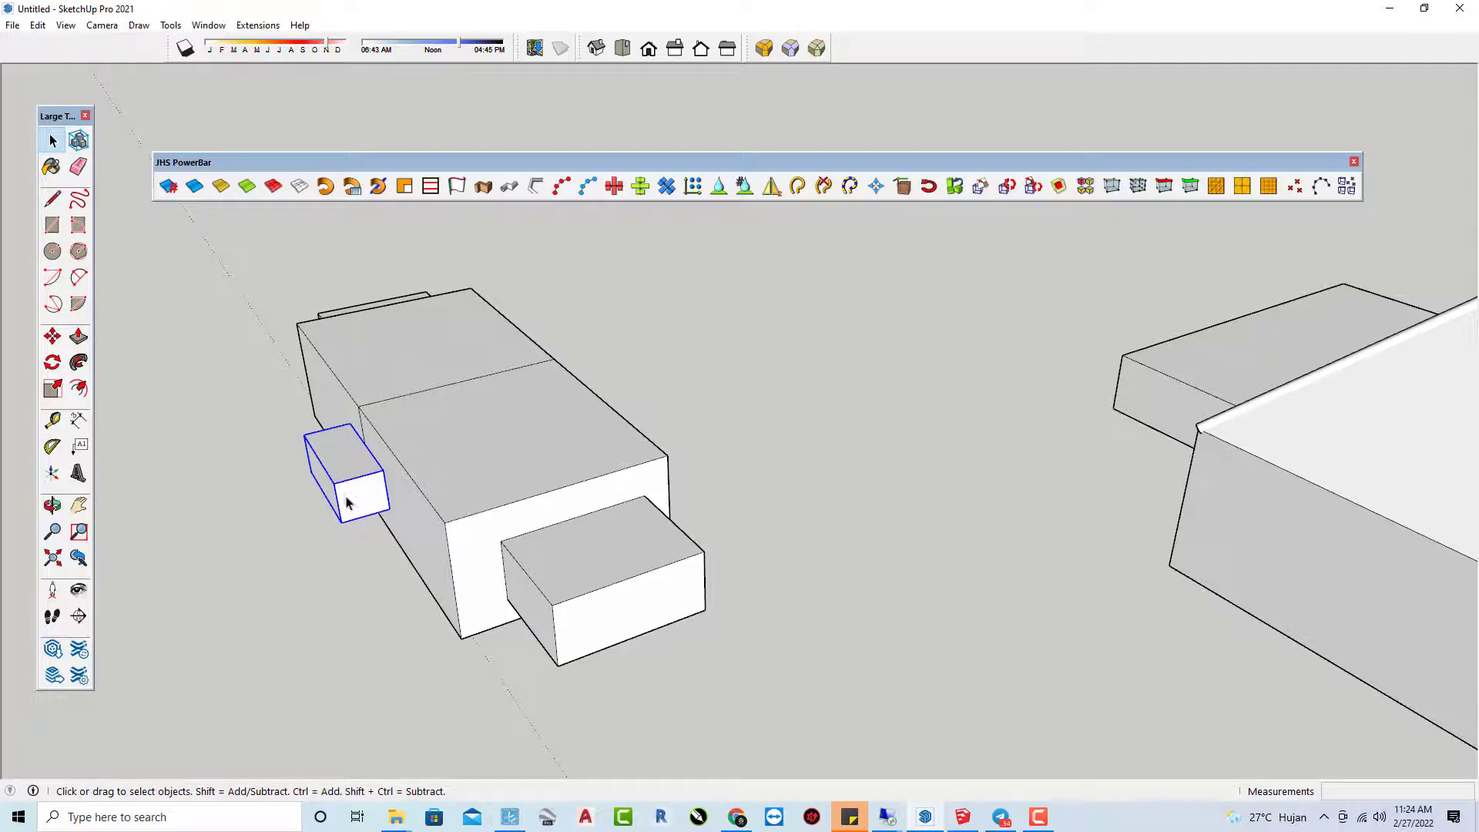
pyautogui.moveTo(347, 502)
pyautogui.mouseDown(button='middle')
pyautogui.moveTo(452, 468)
pyautogui.moveTo(356, 519)
pyautogui.mouseUp(button='middle')
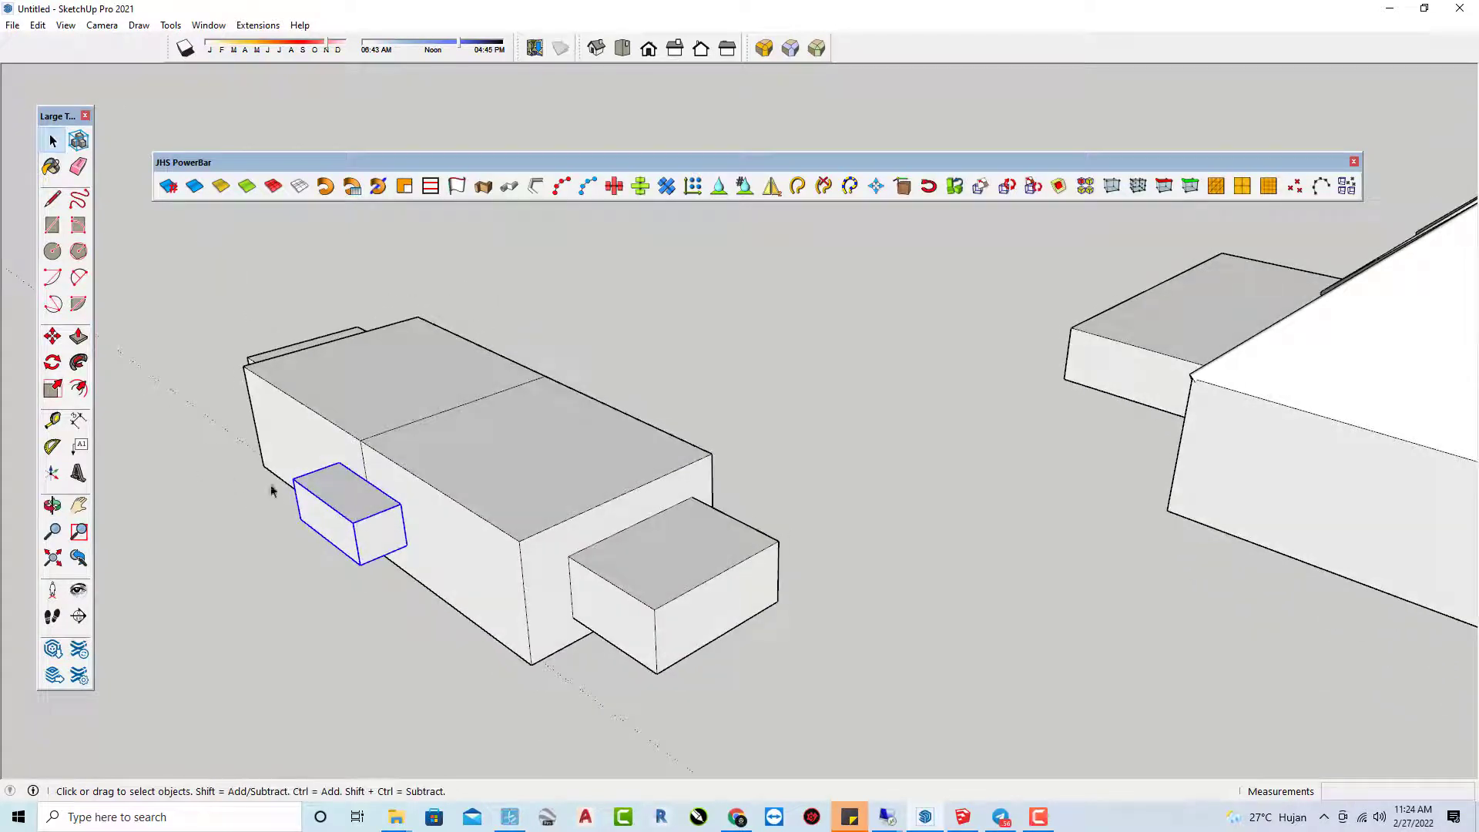
pyautogui.click(771, 185)
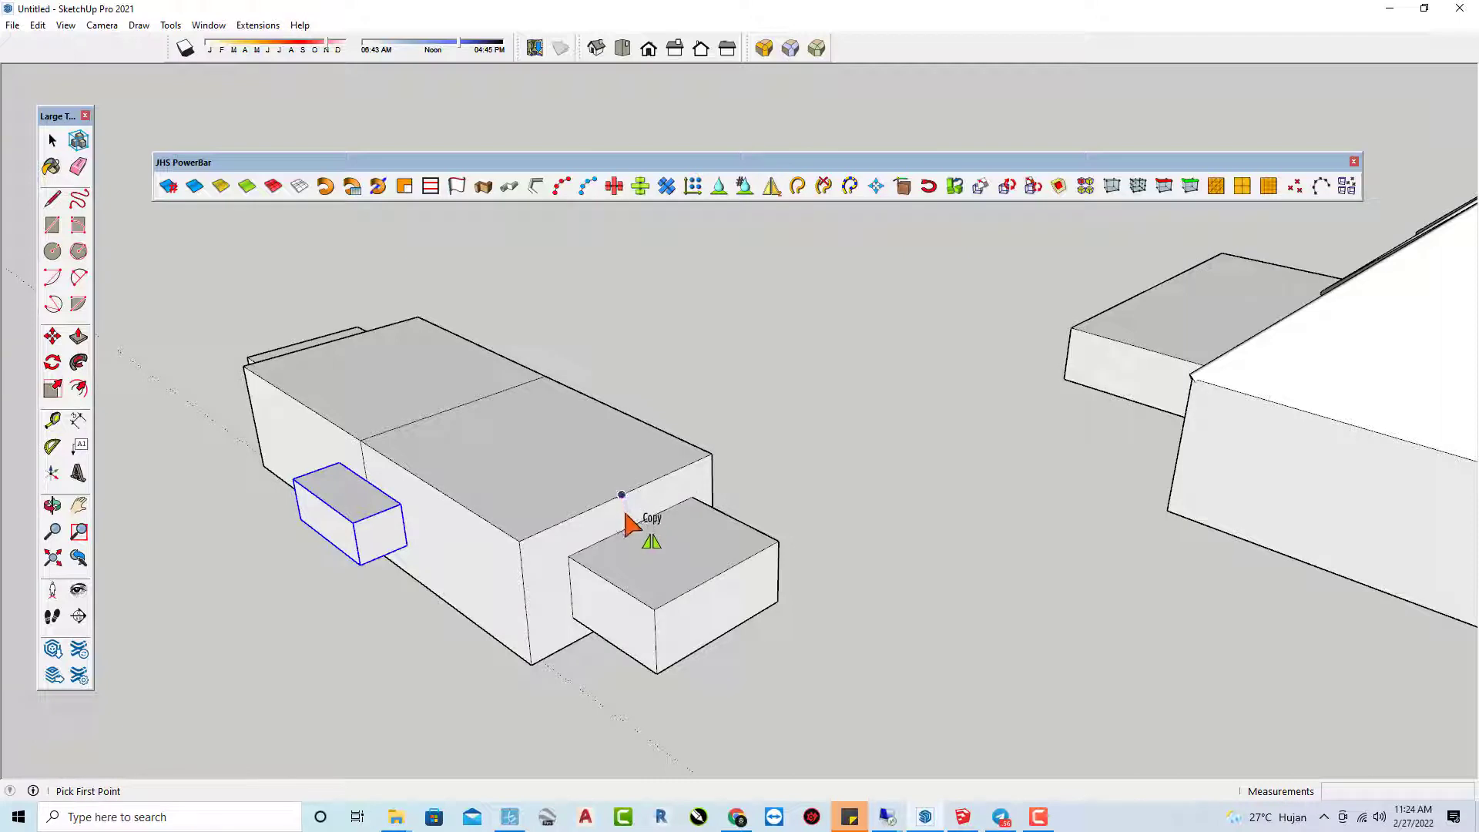
pyautogui.moveTo(622, 495)
pyautogui.mouseDown(button='middle')
pyautogui.moveTo(581, 496)
pyautogui.moveTo(595, 494)
pyautogui.mouseUp(button='middle')
pyautogui.click(594, 494)
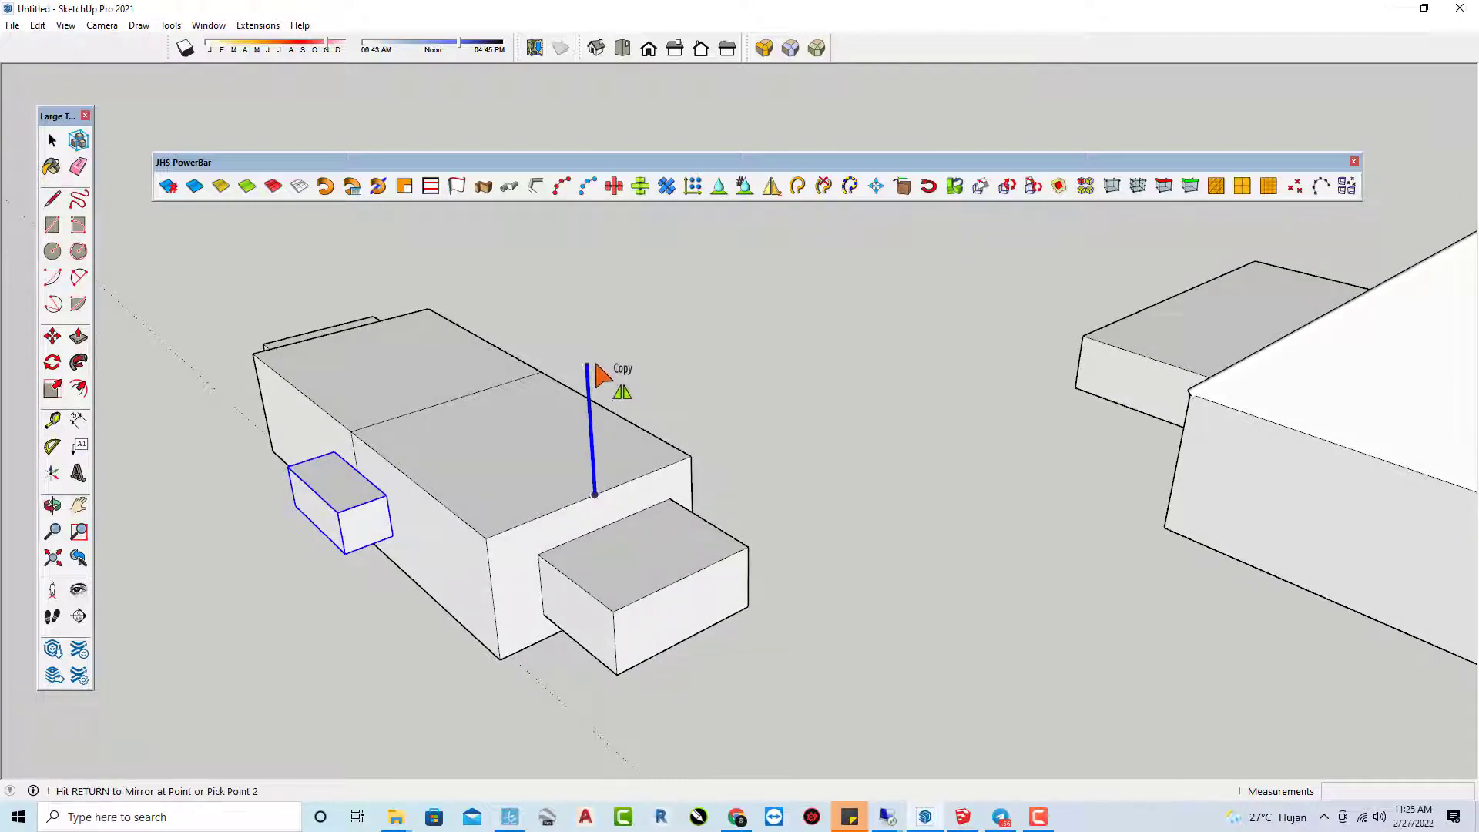
pyautogui.click(591, 387)
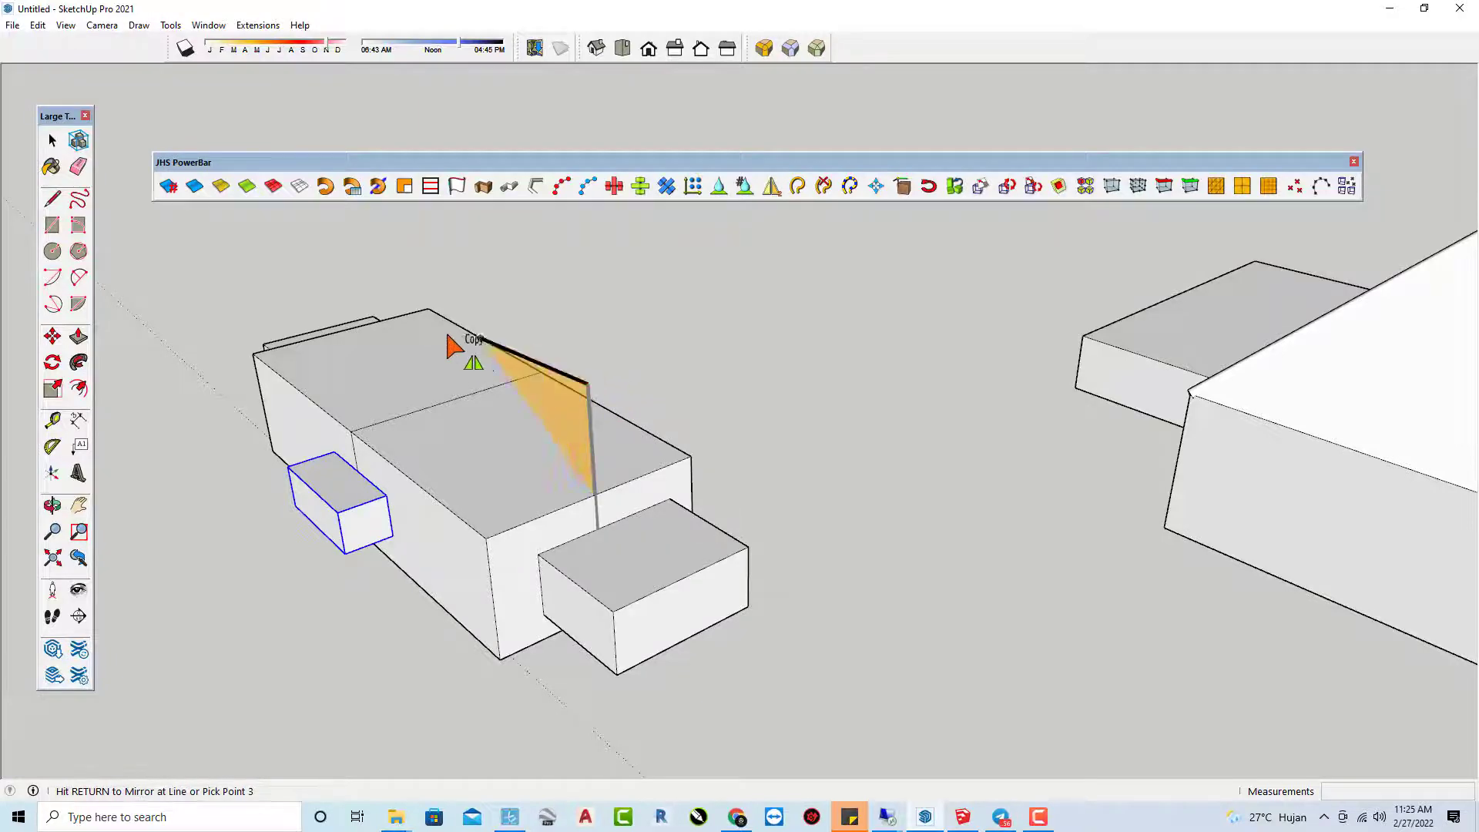
pyautogui.moveTo(456, 336); pyautogui.dragTo(780, 336, button='middle')
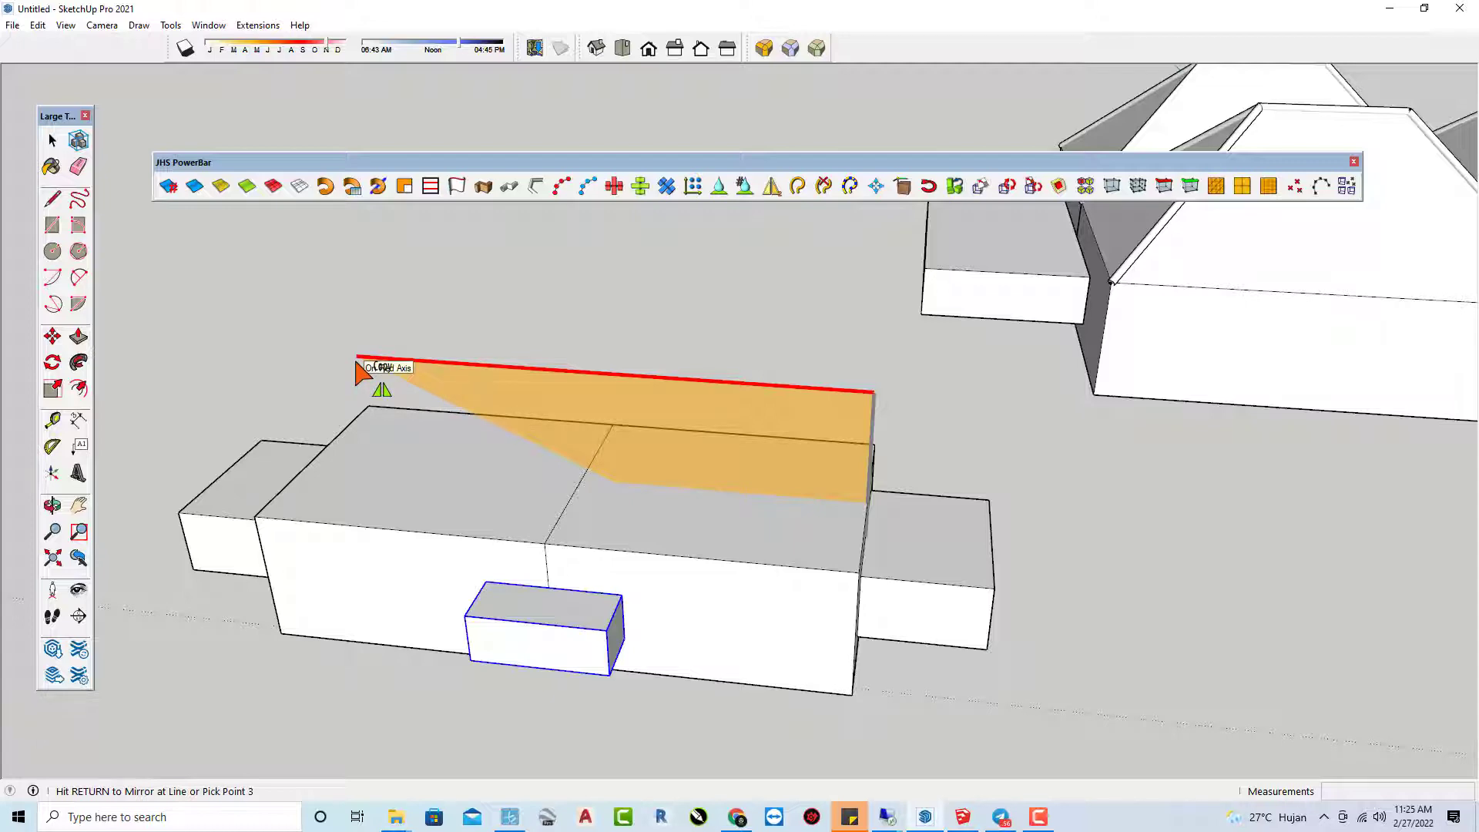
pyautogui.press('space')
pyautogui.moveTo(452, 396)
pyautogui.mouseDown(button='middle')
pyautogui.moveTo(405, 371)
pyautogui.moveTo(572, 350)
pyautogui.mouseUp(button='middle')
pyautogui.moveTo(742, 422)
pyautogui.mouseDown(button='middle')
pyautogui.moveTo(735, 452)
pyautogui.moveTo(627, 410)
pyautogui.moveTo(806, 336)
pyautogui.moveTo(931, 323)
pyautogui.moveTo(887, 396)
pyautogui.moveTo(627, 439)
pyautogui.moveTo(984, 419)
pyautogui.moveTo(1191, 439)
pyautogui.moveTo(1067, 455)
pyautogui.mouseUp(button='middle')
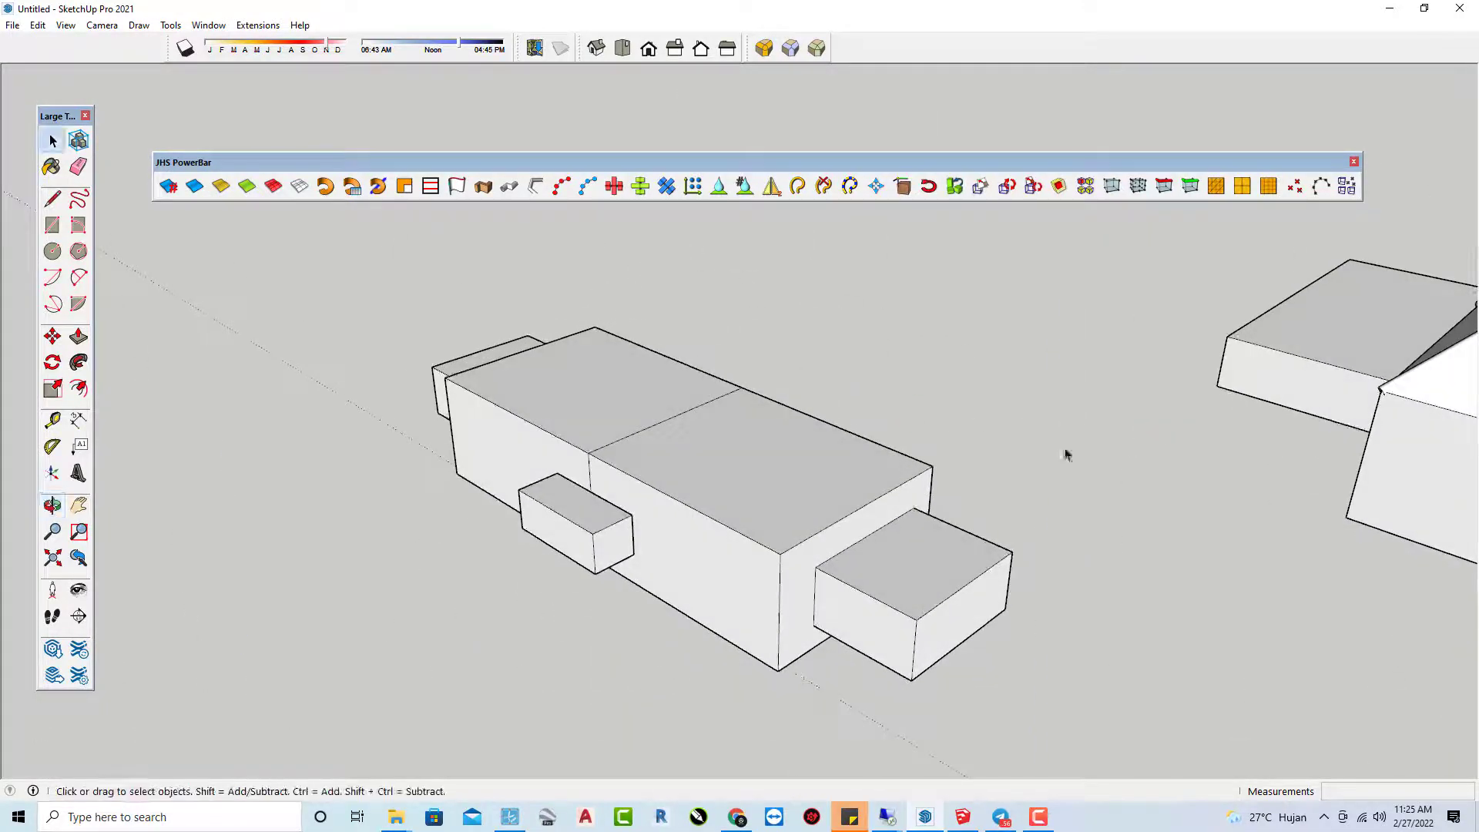
# - Draw a circle on the block top, pull it up into a tall cylinder, and group it as a column
pyautogui.click(54, 255)
pyautogui.scroll(2, 852, 470)
pyautogui.scroll(3, 841, 500)
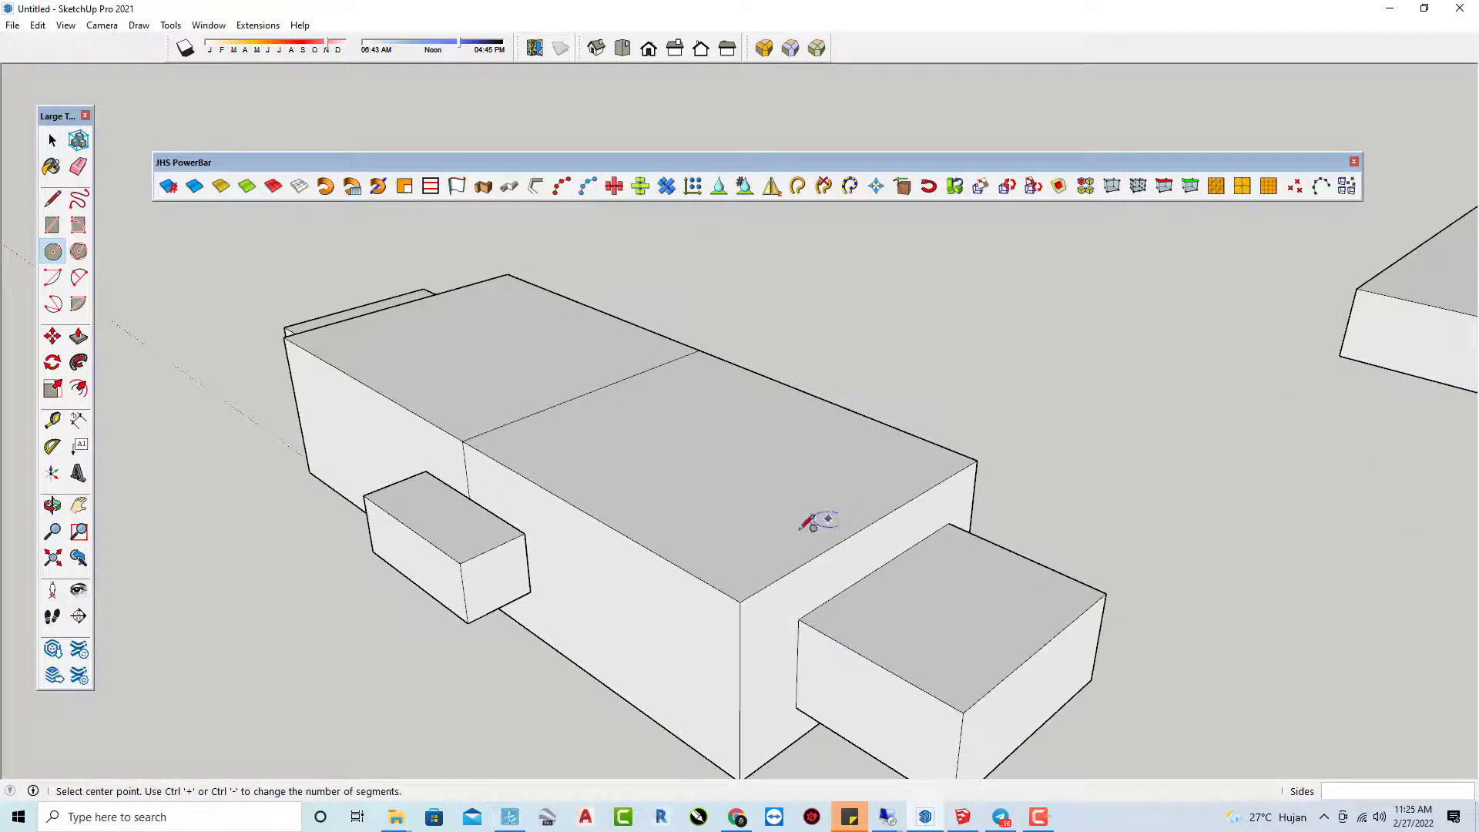
pyautogui.click(751, 567)
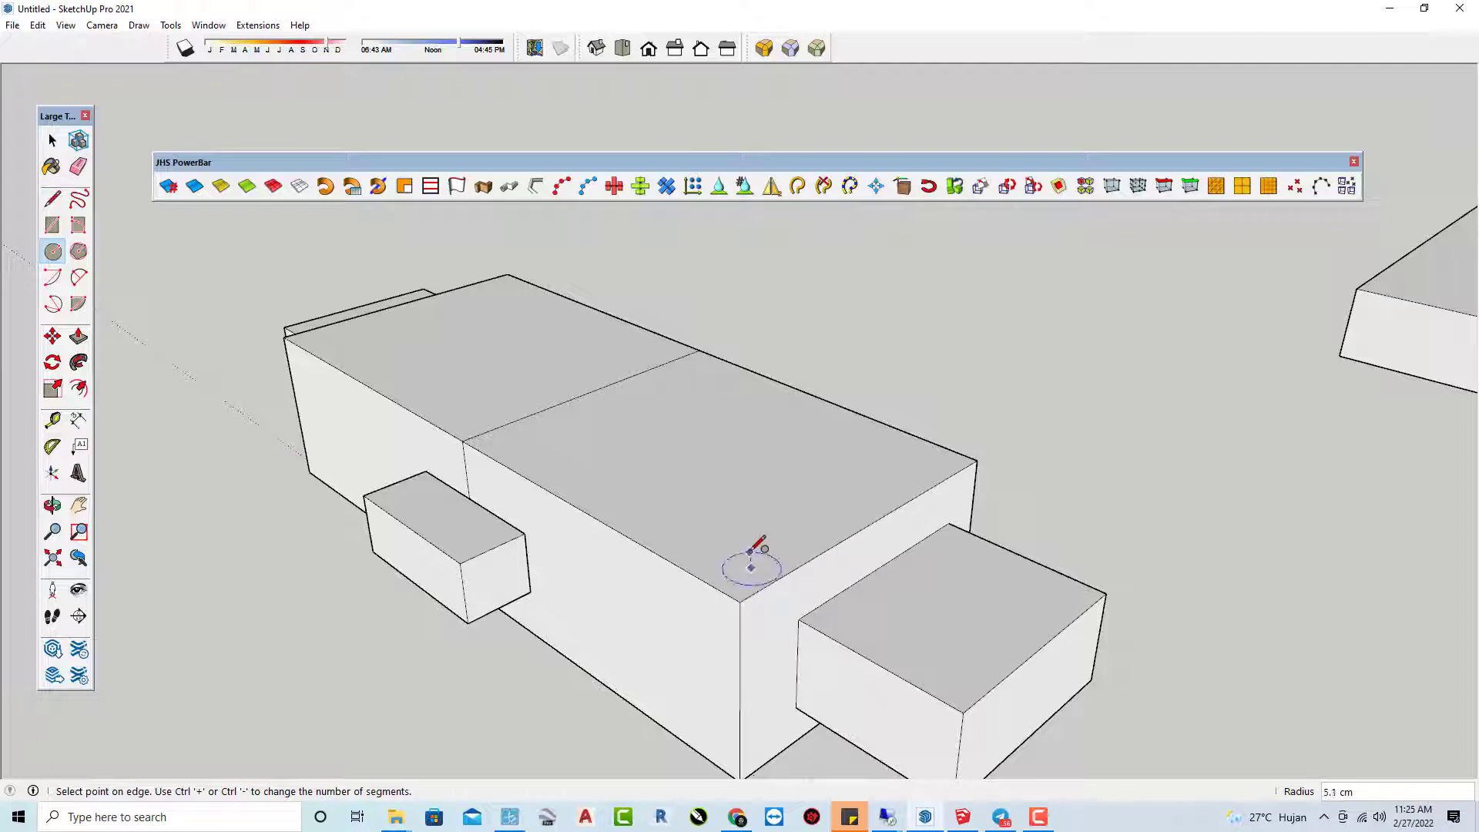
pyautogui.click(754, 551)
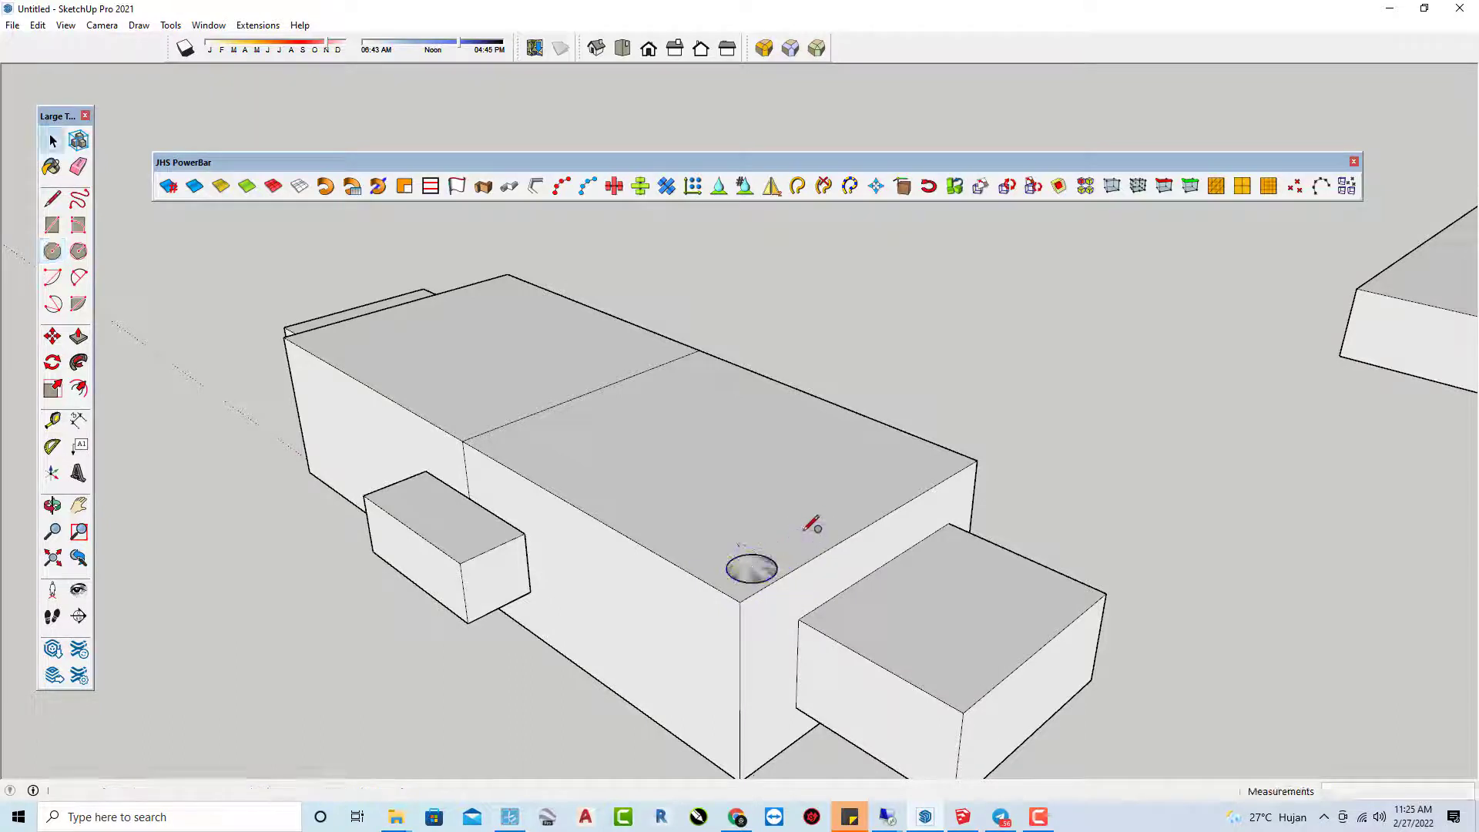
pyautogui.press('p')
pyautogui.moveTo(760, 570); pyautogui.dragTo(753, 334)
pyautogui.press('space')
pyautogui.click(766, 399)
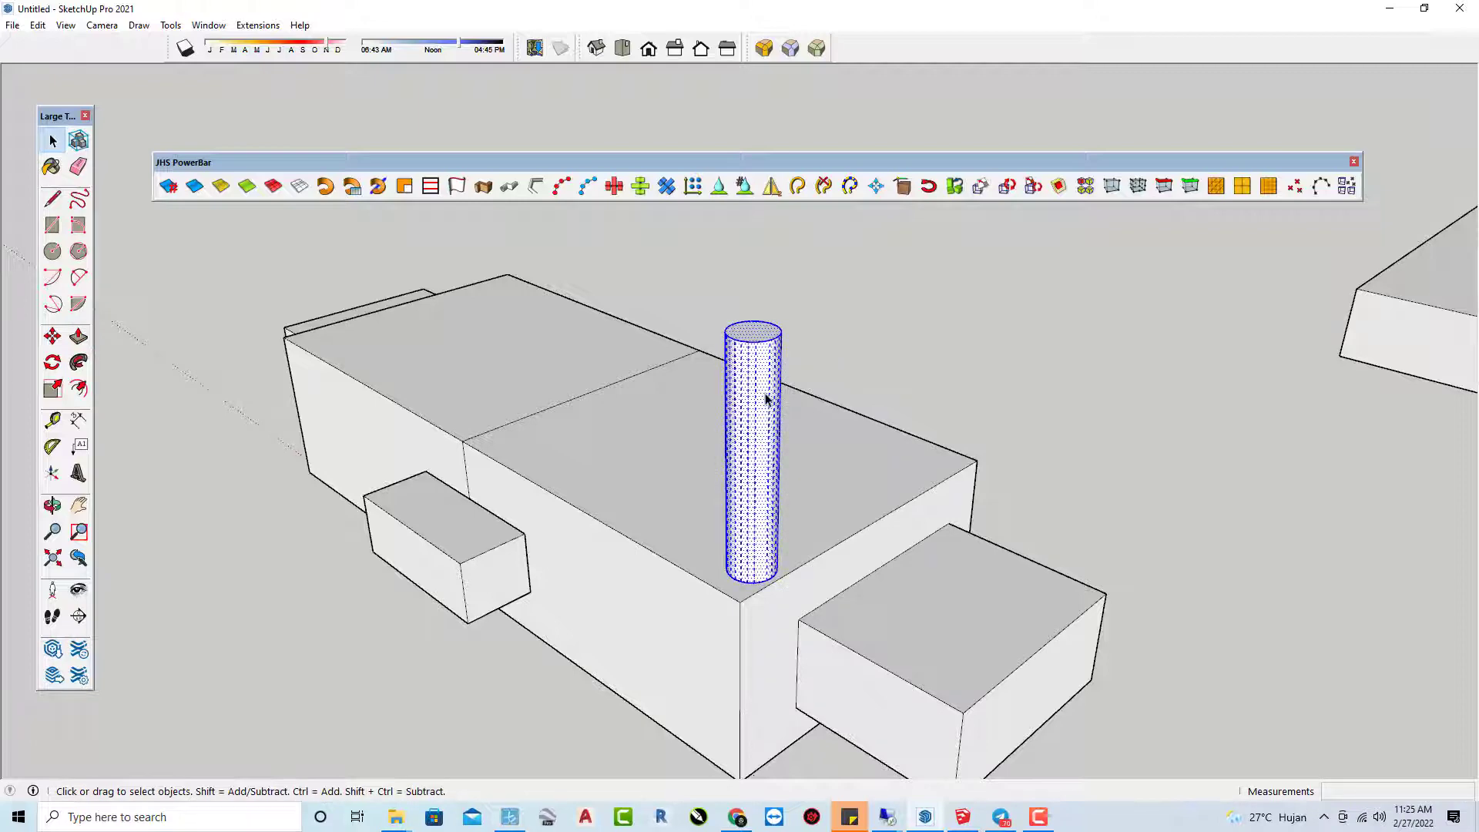
pyautogui.rightClick(766, 399)
pyautogui.click(813, 532)
pyautogui.moveTo(814, 531)
pyautogui.mouseDown(button='middle')
pyautogui.moveTo(703, 512)
pyautogui.moveTo(361, 521)
pyautogui.moveTo(638, 525)
pyautogui.mouseUp(button='middle')
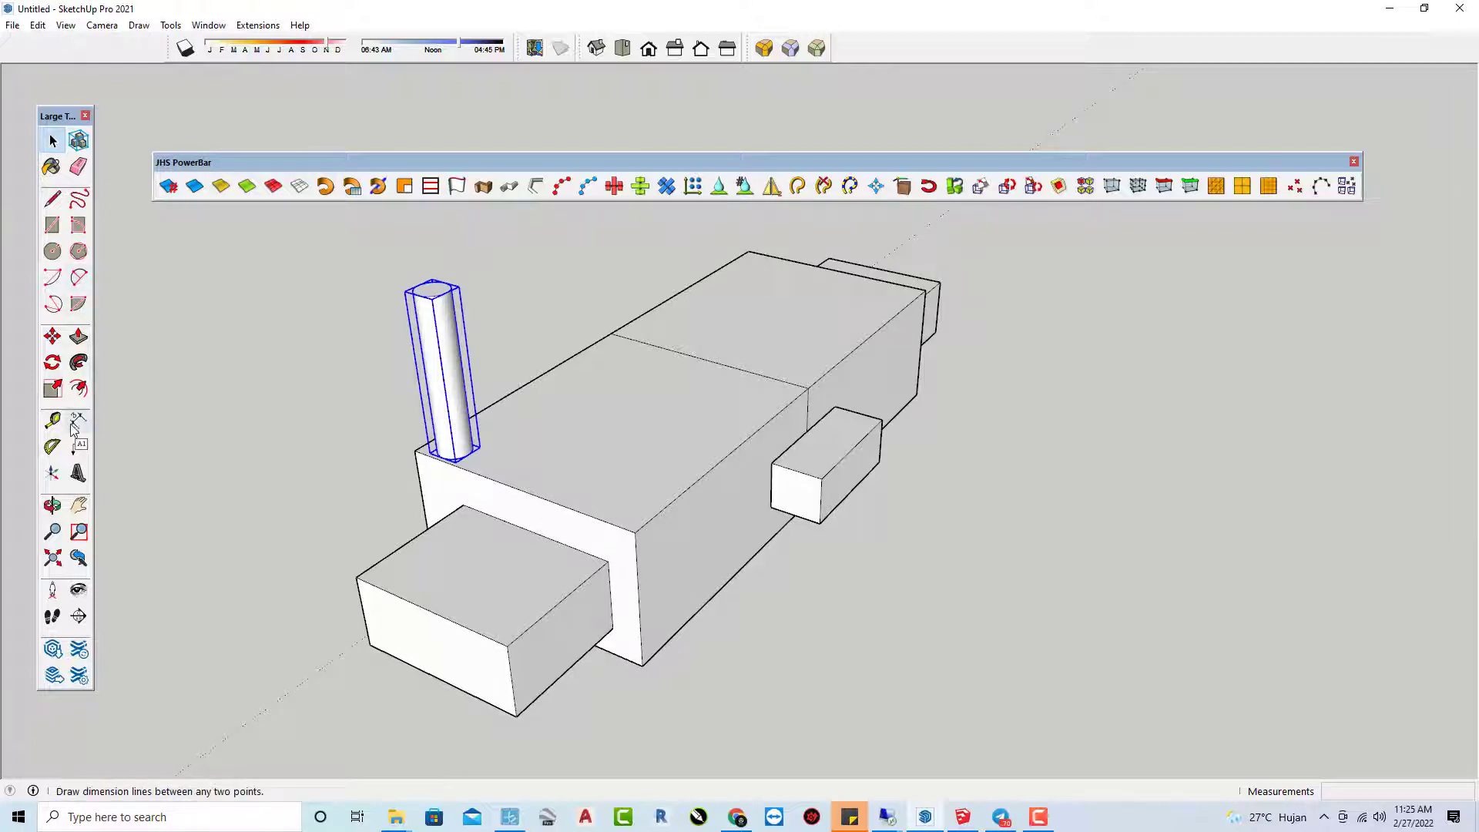
# - Mirror a copy of the grouped cylinder across the block edge's midpoint axis
pyautogui.click(771, 186)
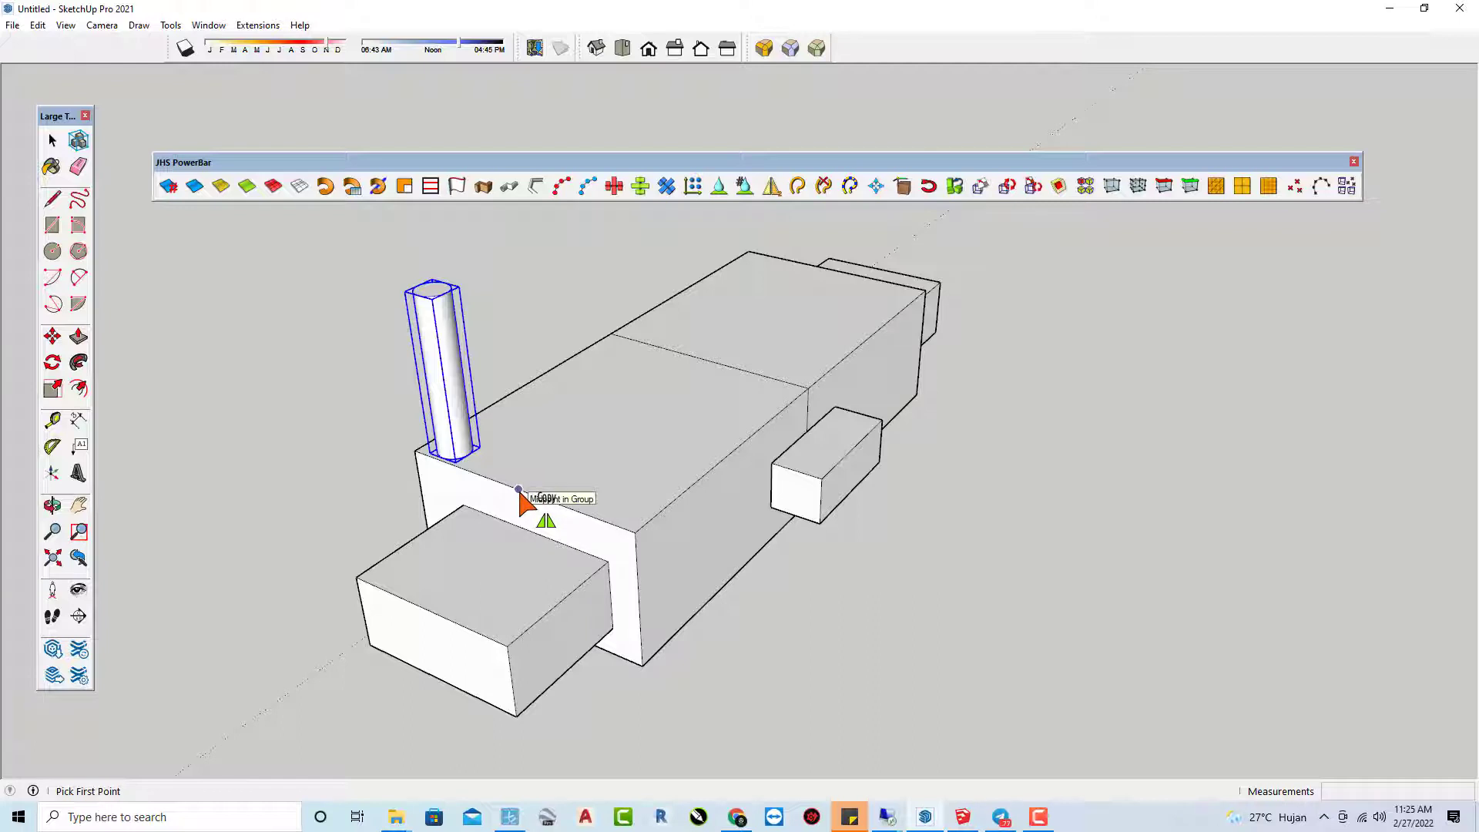
pyautogui.click(518, 490)
pyautogui.click(515, 439)
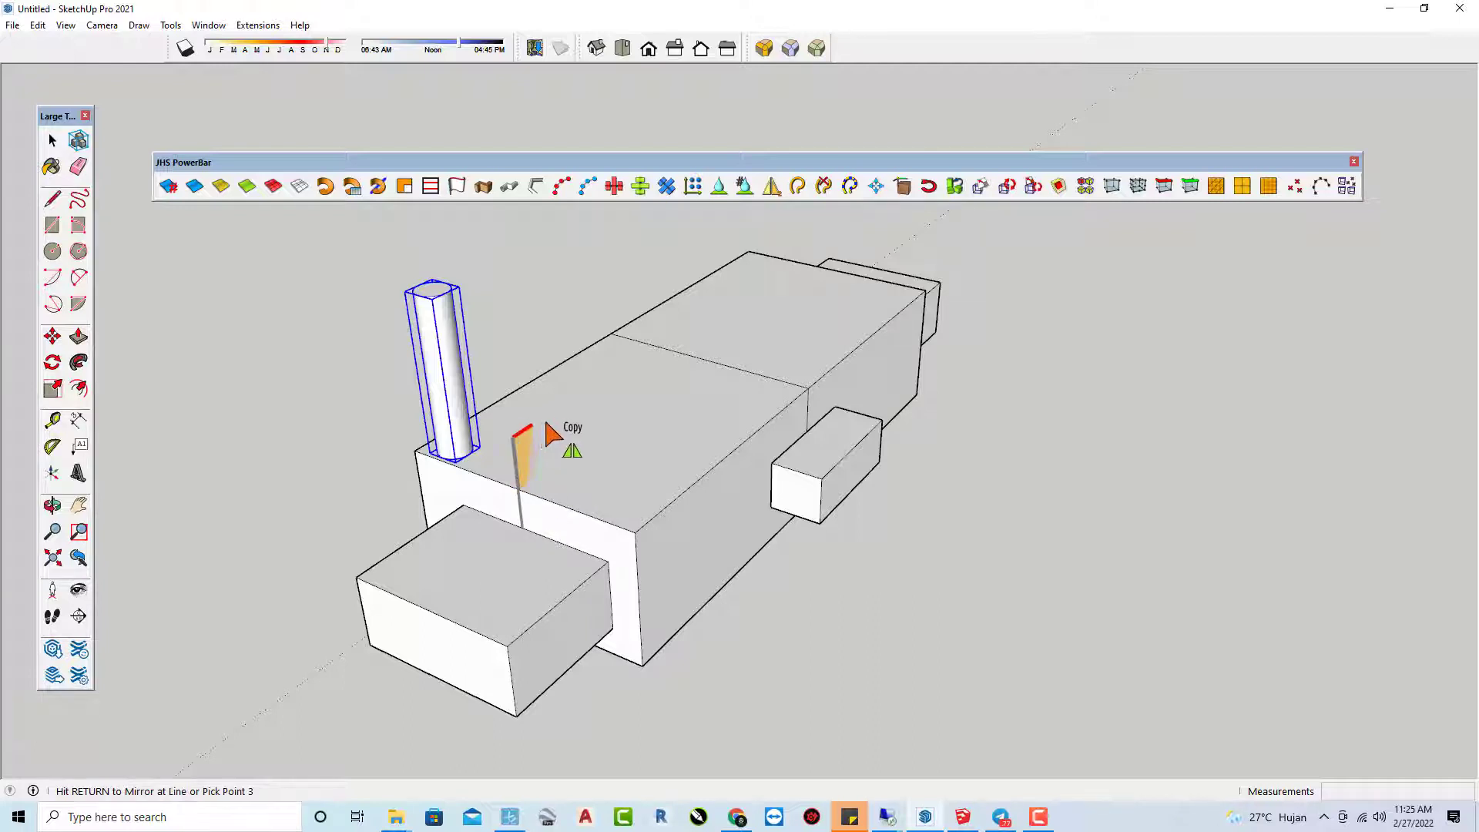
pyautogui.click(603, 397)
pyautogui.moveTo(603, 397); pyautogui.dragTo(510, 387, button='middle')
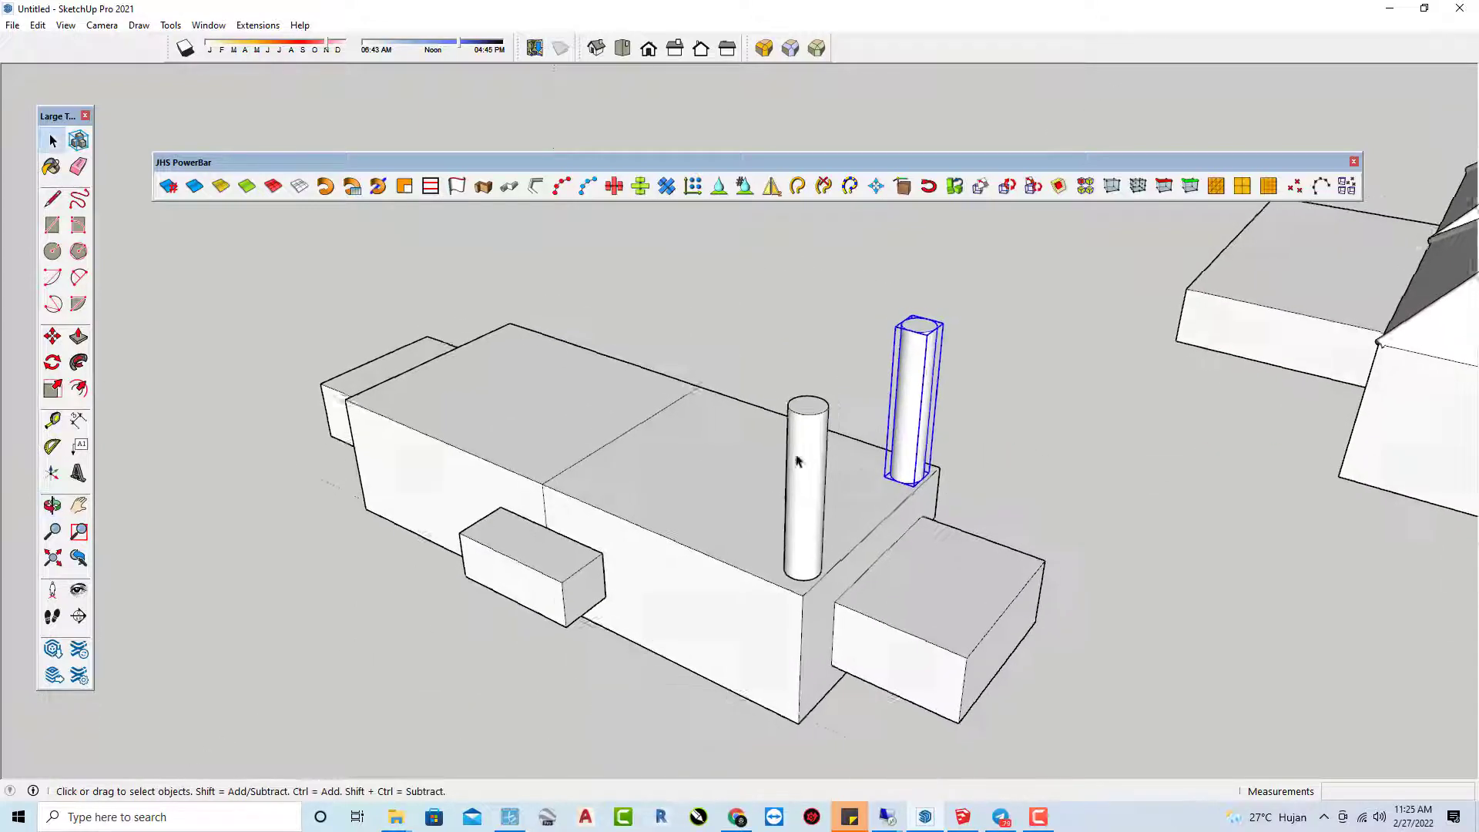
pyautogui.moveTo(916, 483)
pyautogui.mouseDown(button='middle')
pyautogui.moveTo(1046, 469)
pyautogui.moveTo(825, 493)
pyautogui.mouseUp(button='middle')
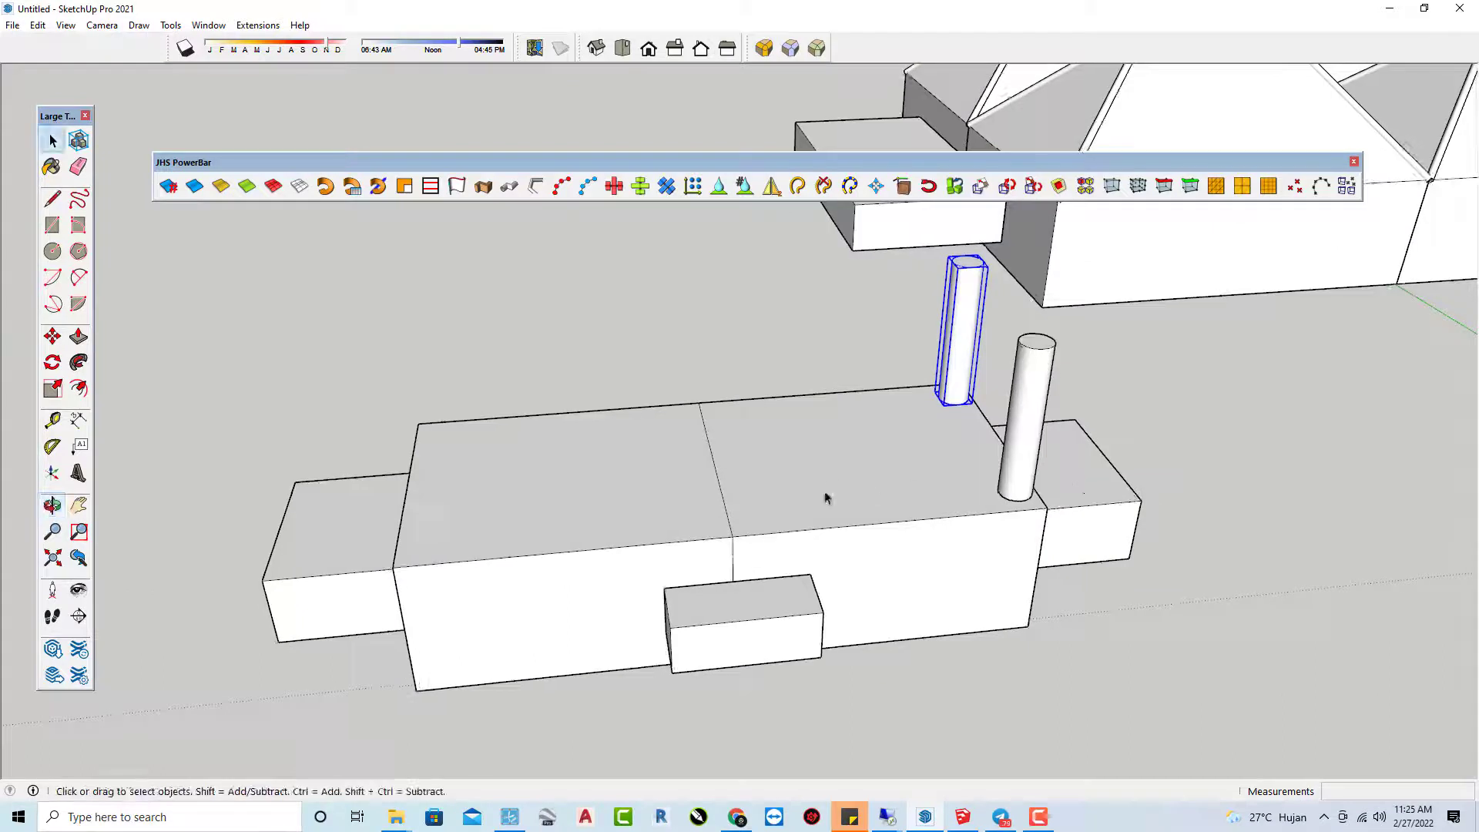
# - Mirror both cylinders across the front edge to make four columns
pyautogui.keyDown('shift'); pyautogui.click(1035, 413); pyautogui.keyUp('shift')
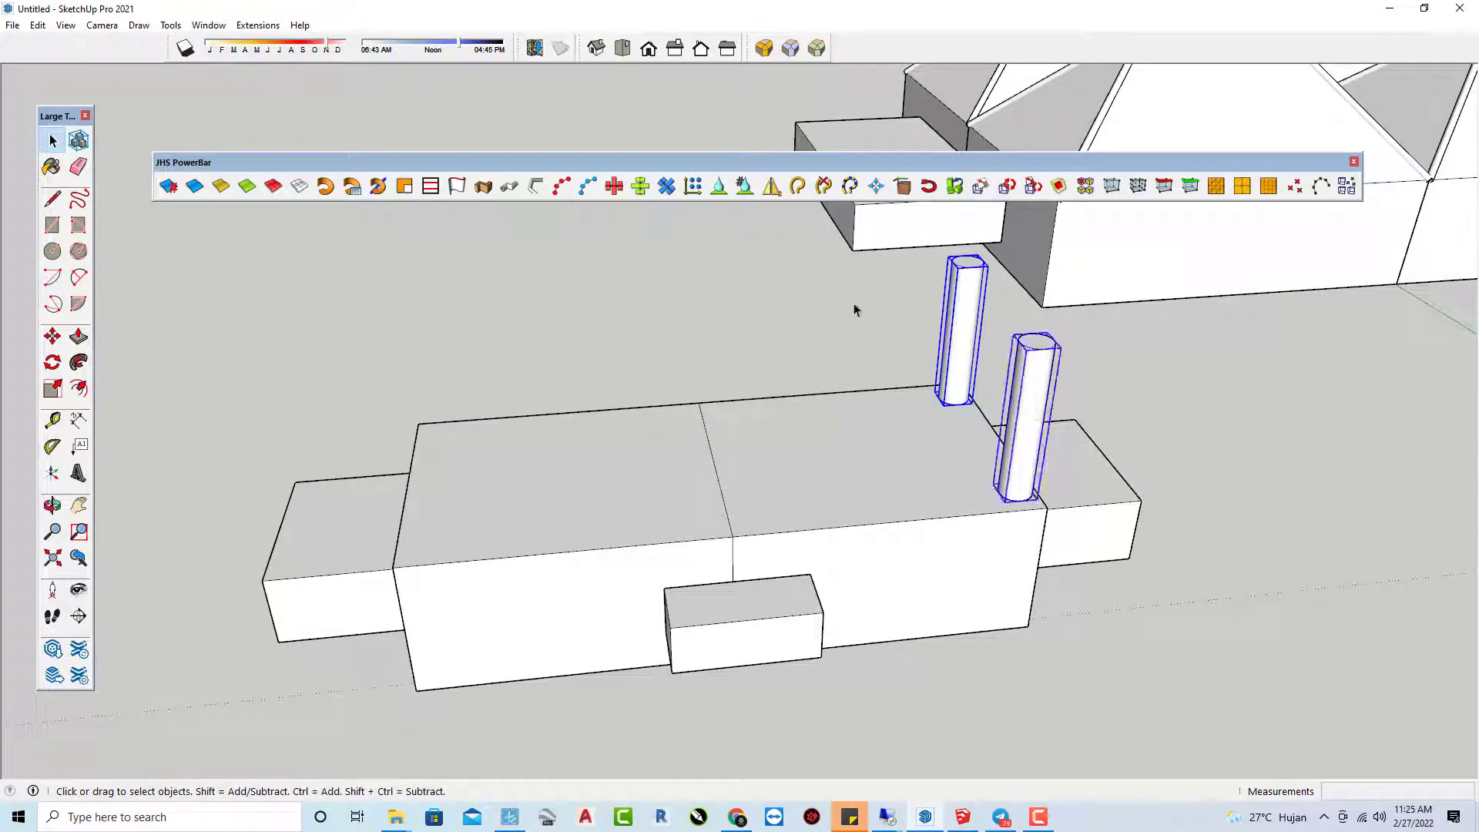
pyautogui.click(771, 185)
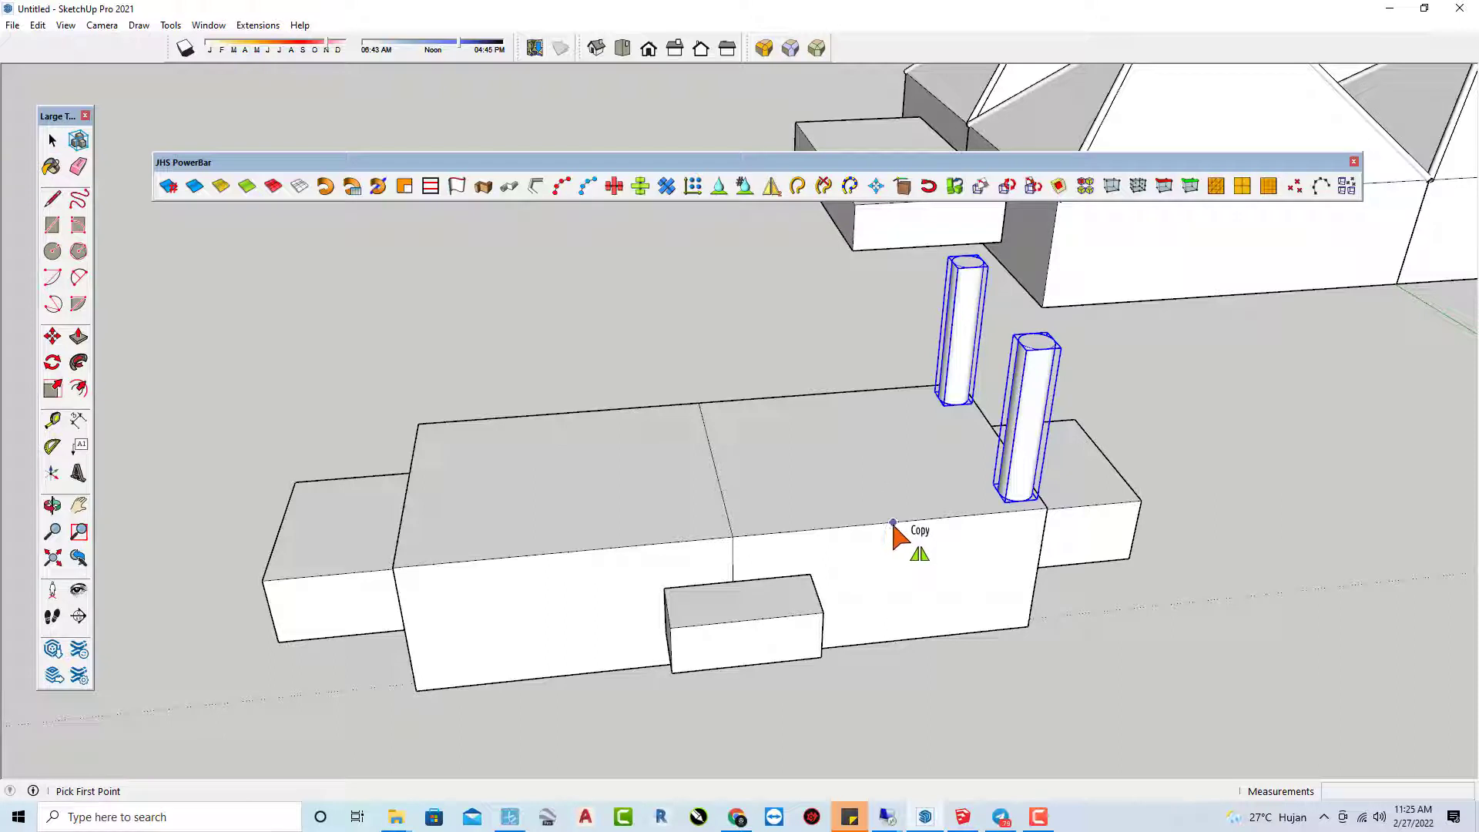
pyautogui.click(892, 522)
pyautogui.click(895, 457)
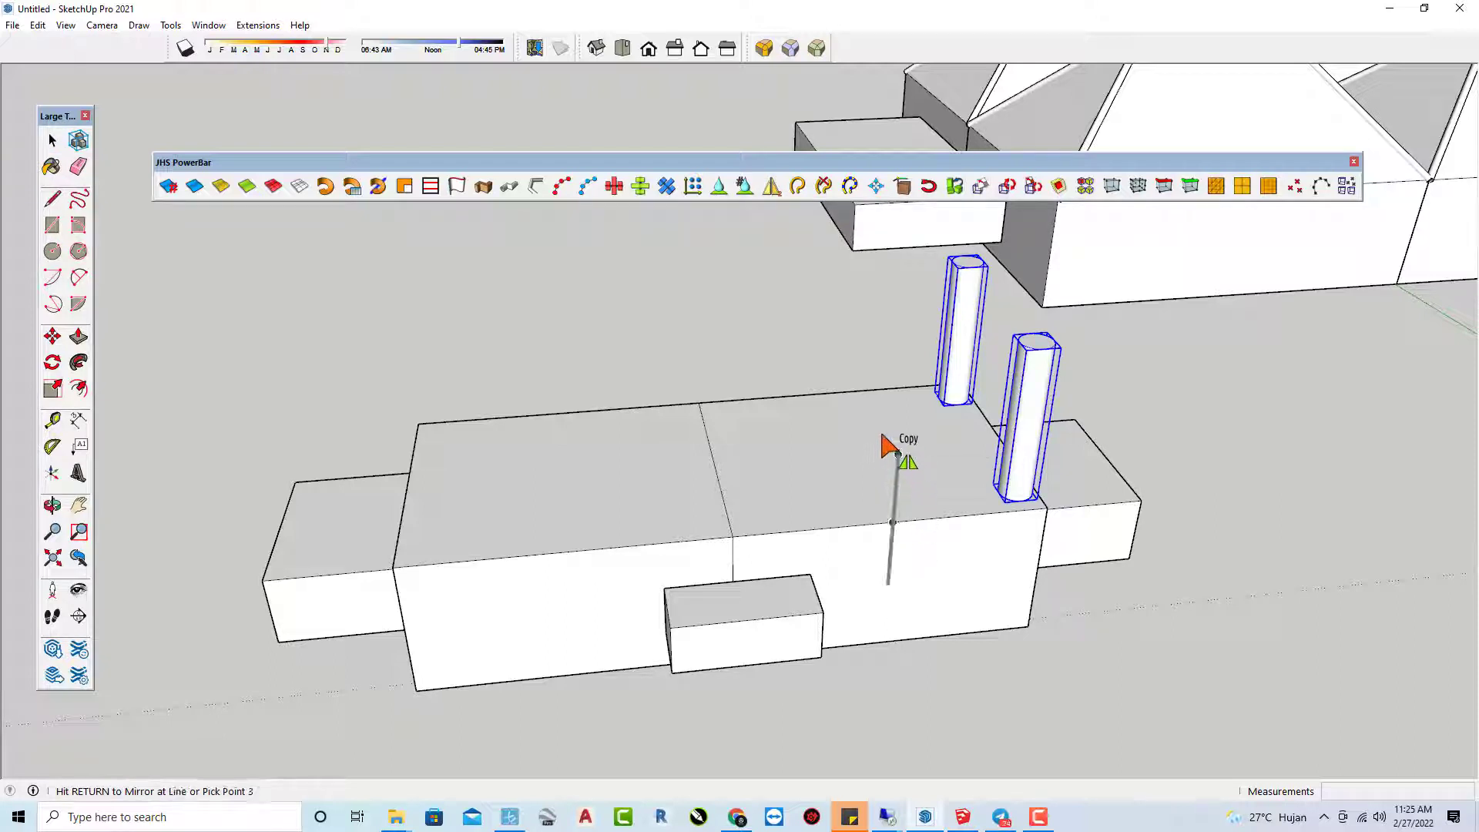
pyautogui.click(873, 402)
pyautogui.moveTo(872, 400); pyautogui.dragTo(633, 437, button='middle')
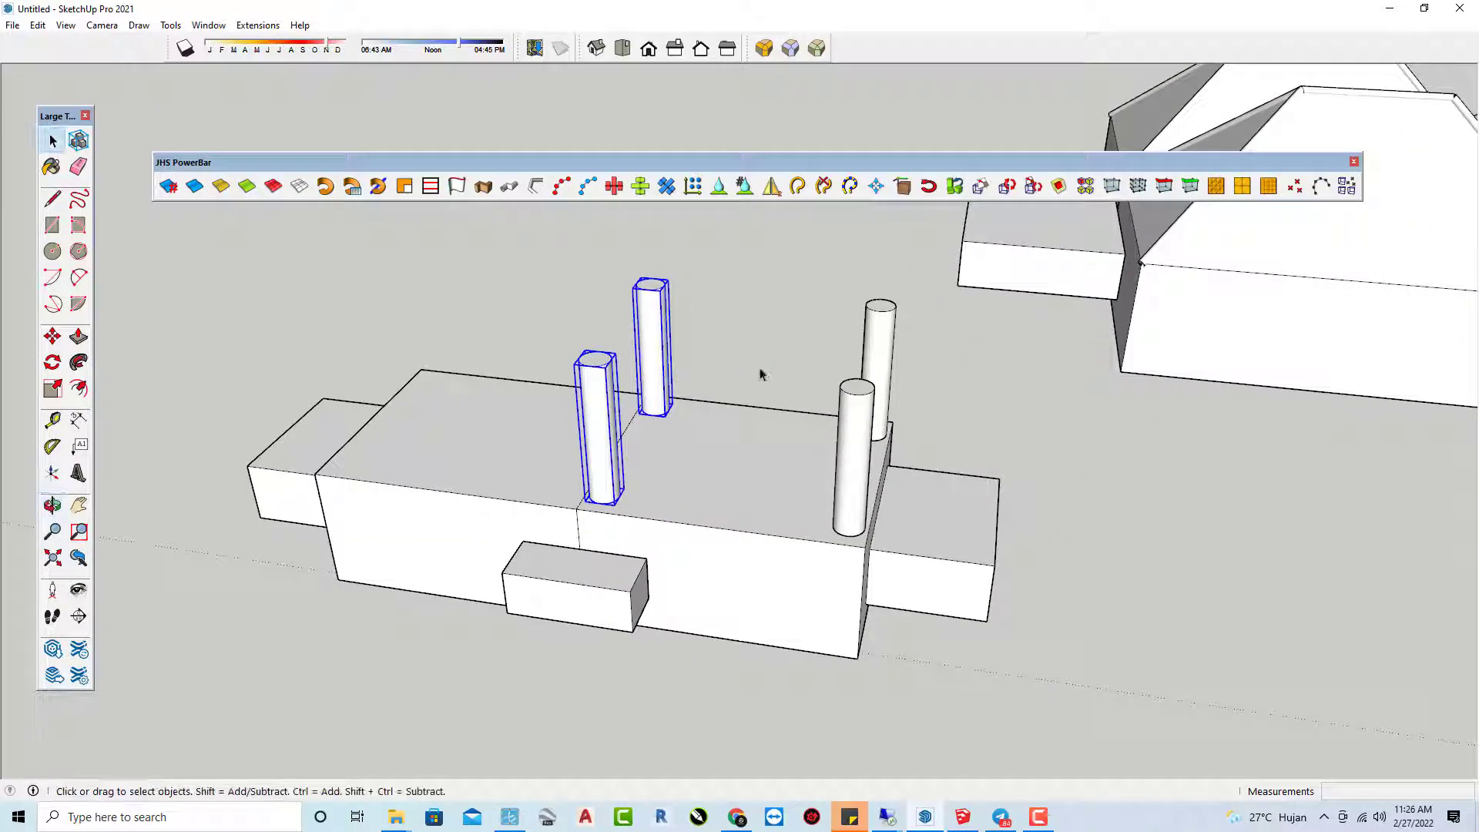
# - Mirror the two right columns to the block's left side, giving six columns
pyautogui.click(751, 374)
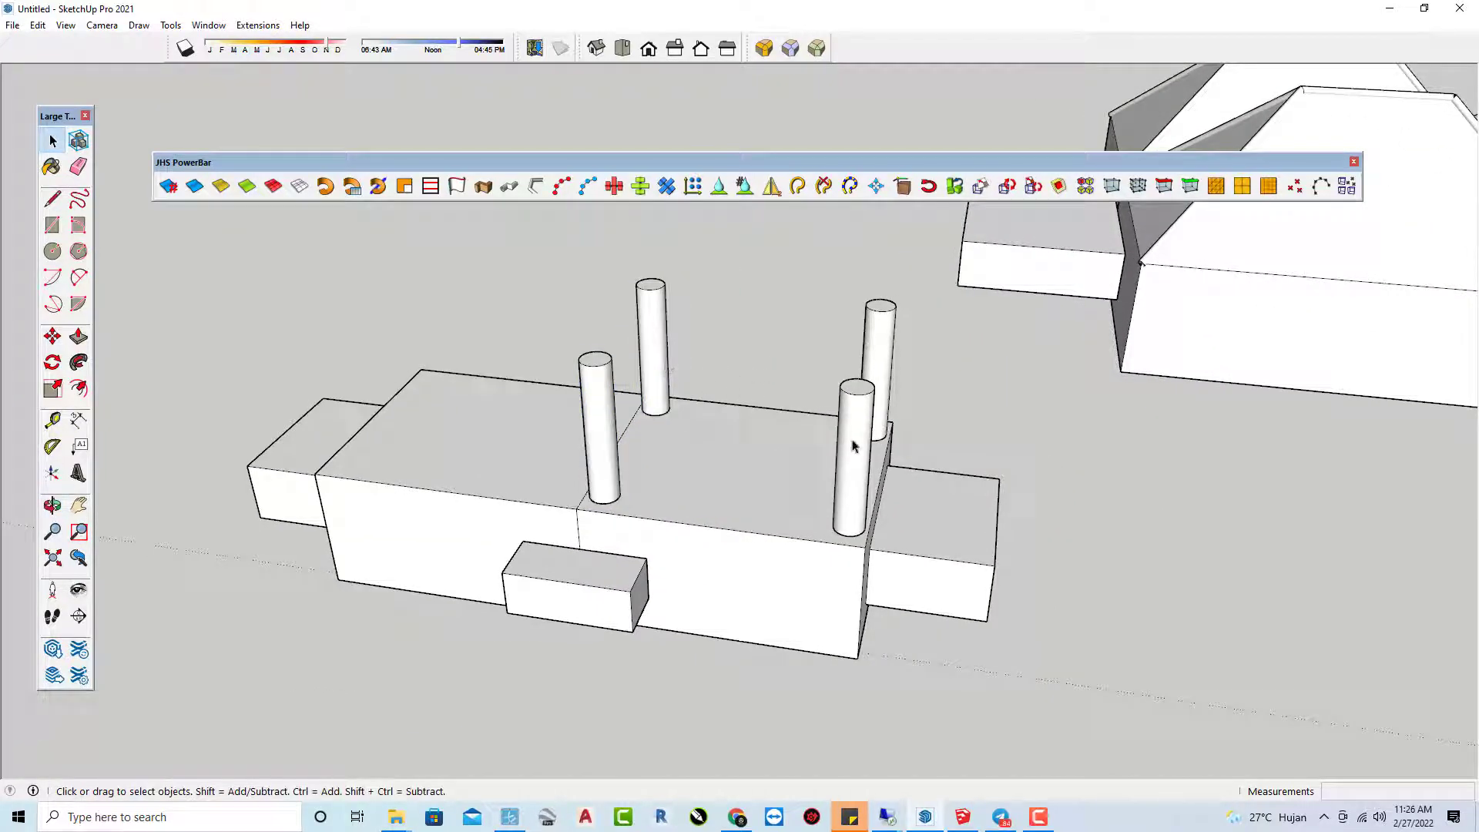
pyautogui.click(853, 446)
pyautogui.keyDown('shift'); pyautogui.click(880, 347); pyautogui.keyUp('shift')
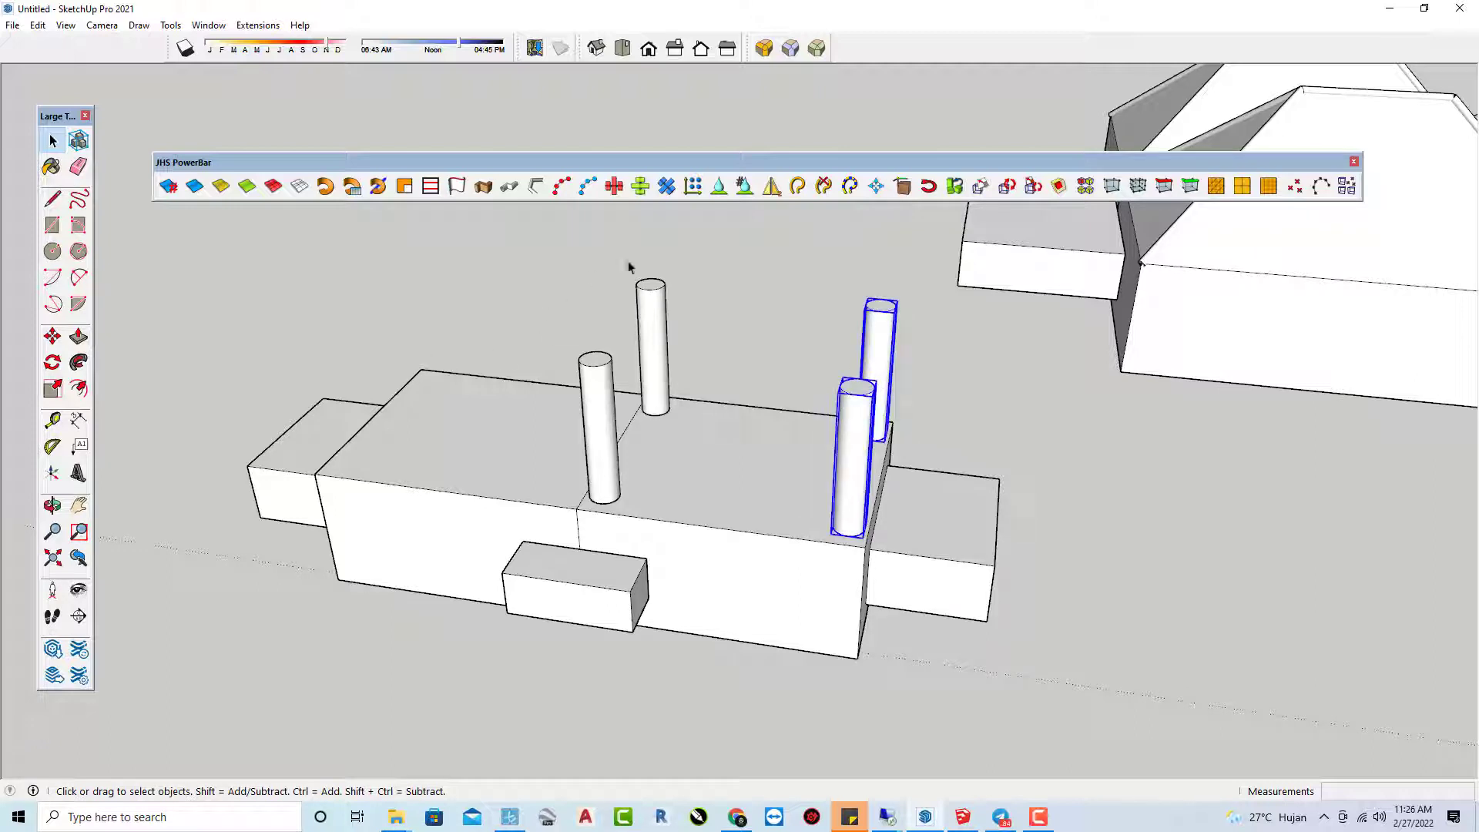
pyautogui.click(770, 191)
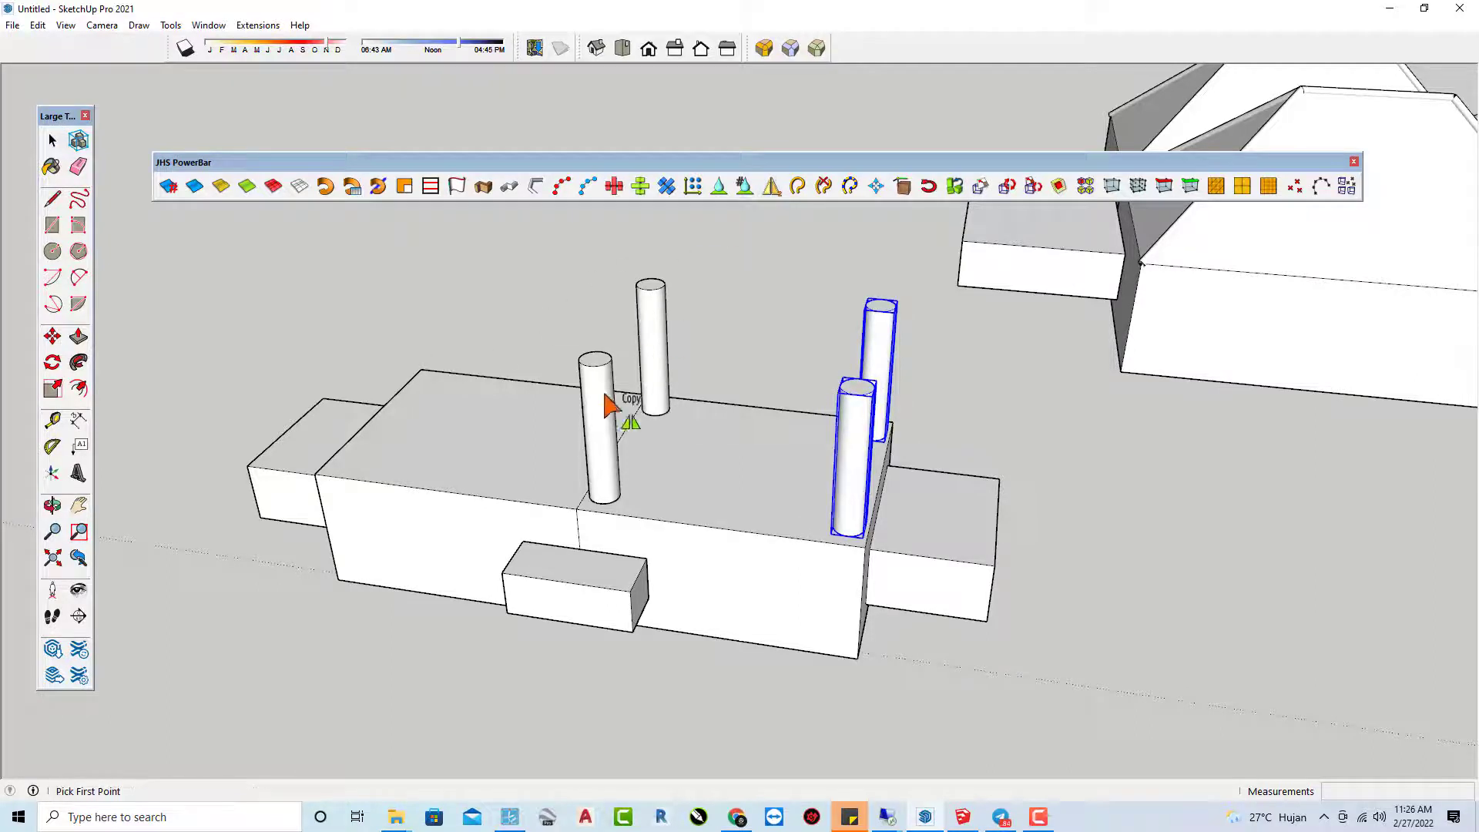
pyautogui.click(576, 509)
pyautogui.click(570, 433)
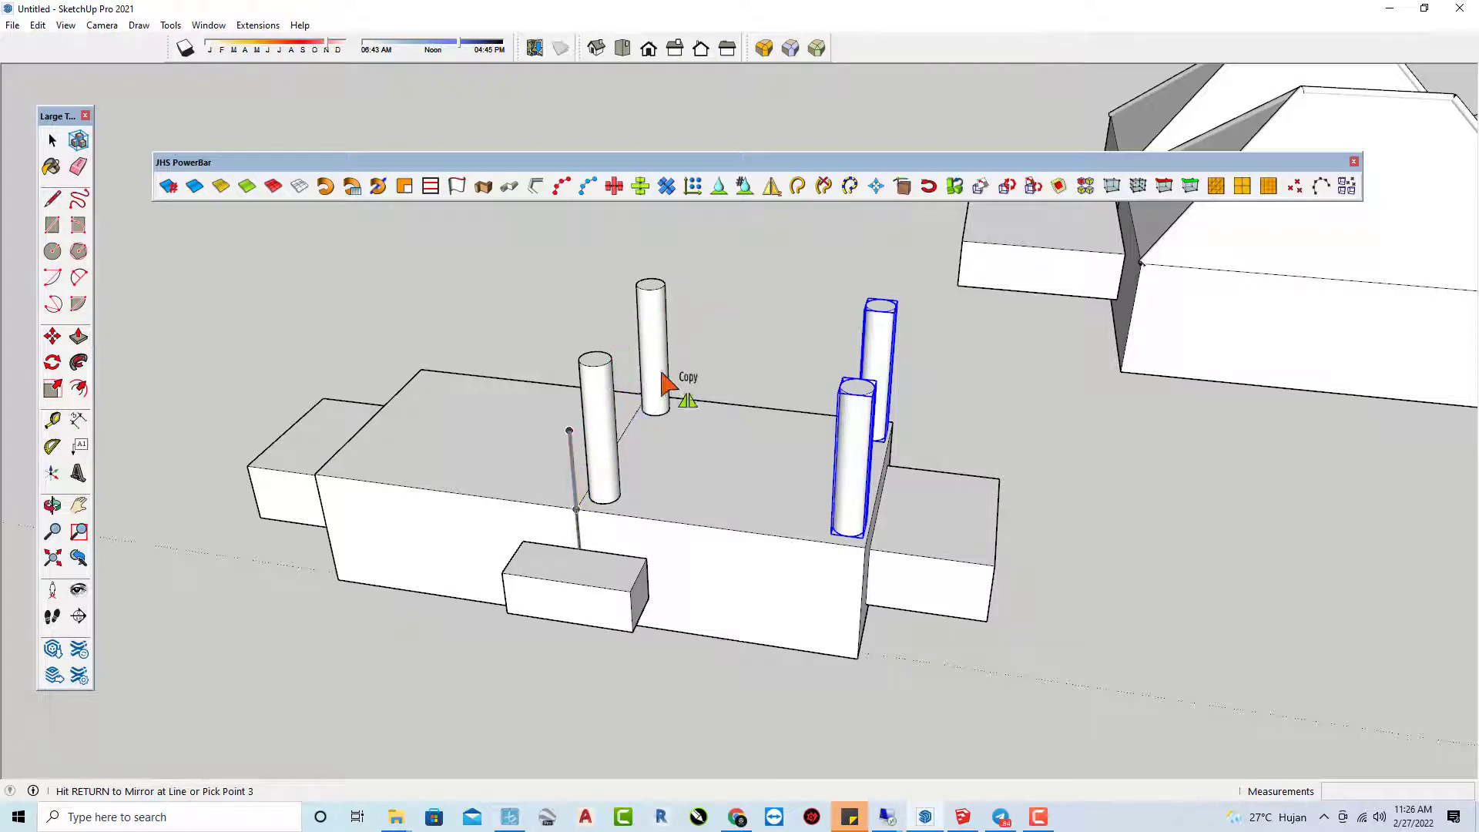
pyautogui.click(681, 294)
pyautogui.press('space')
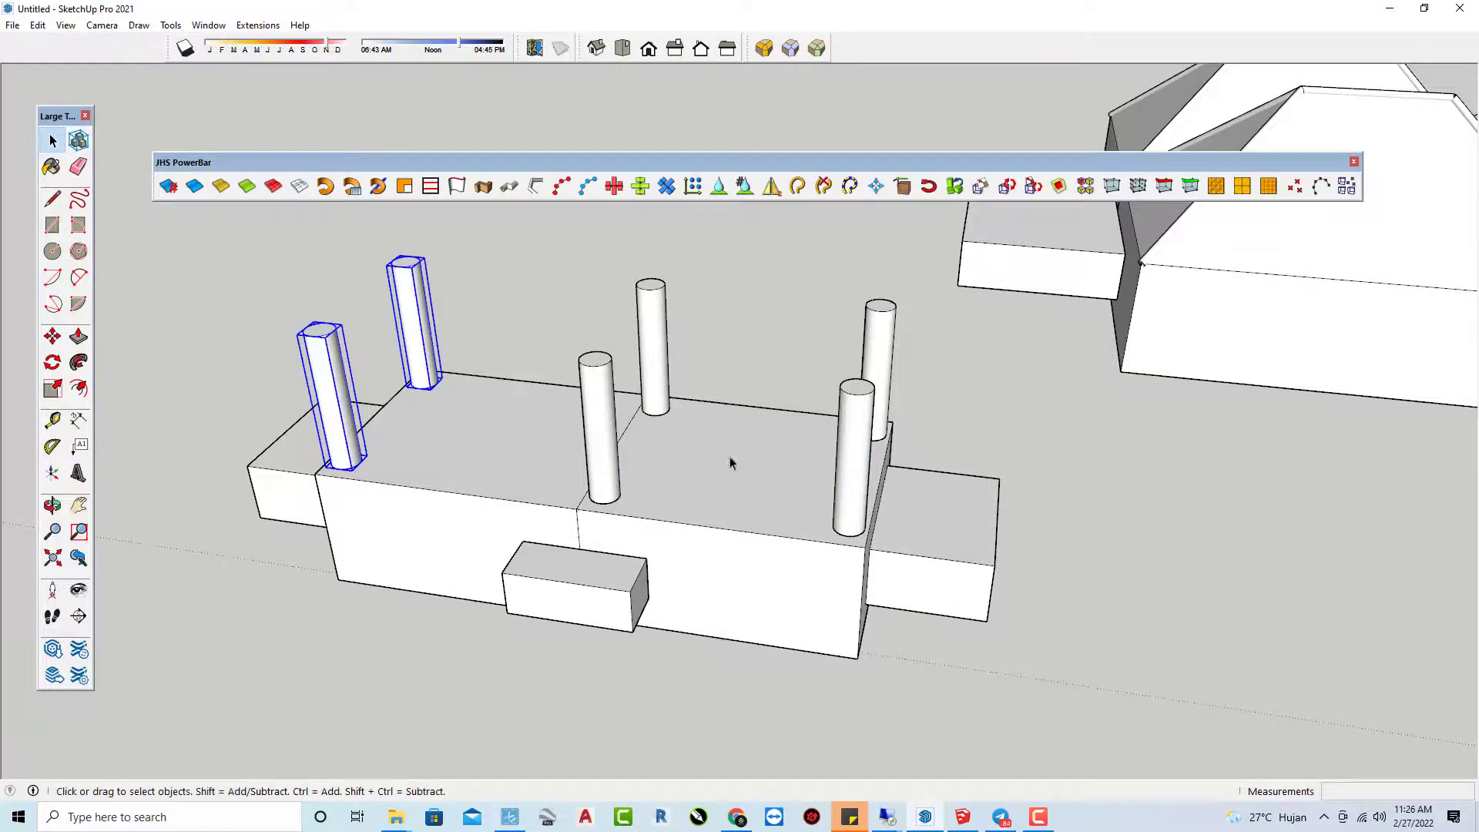
pyautogui.moveTo(729, 456)
pyautogui.mouseDown(button='middle')
pyautogui.moveTo(1216, 502)
pyautogui.moveTo(856, 553)
pyautogui.moveTo(579, 535)
pyautogui.moveTo(808, 620)
pyautogui.moveTo(447, 553)
pyautogui.moveTo(482, 561)
pyautogui.moveTo(380, 522)
pyautogui.moveTo(703, 495)
pyautogui.moveTo(404, 600)
pyautogui.moveTo(597, 560)
pyautogui.moveTo(567, 527)
pyautogui.moveTo(687, 614)
pyautogui.moveTo(603, 652)
pyautogui.moveTo(495, 627)
pyautogui.moveTo(627, 568)
pyautogui.moveTo(584, 574)
pyautogui.moveTo(505, 547)
pyautogui.moveTo(523, 554)
pyautogui.moveTo(489, 498)
pyautogui.mouseUp(button='middle')
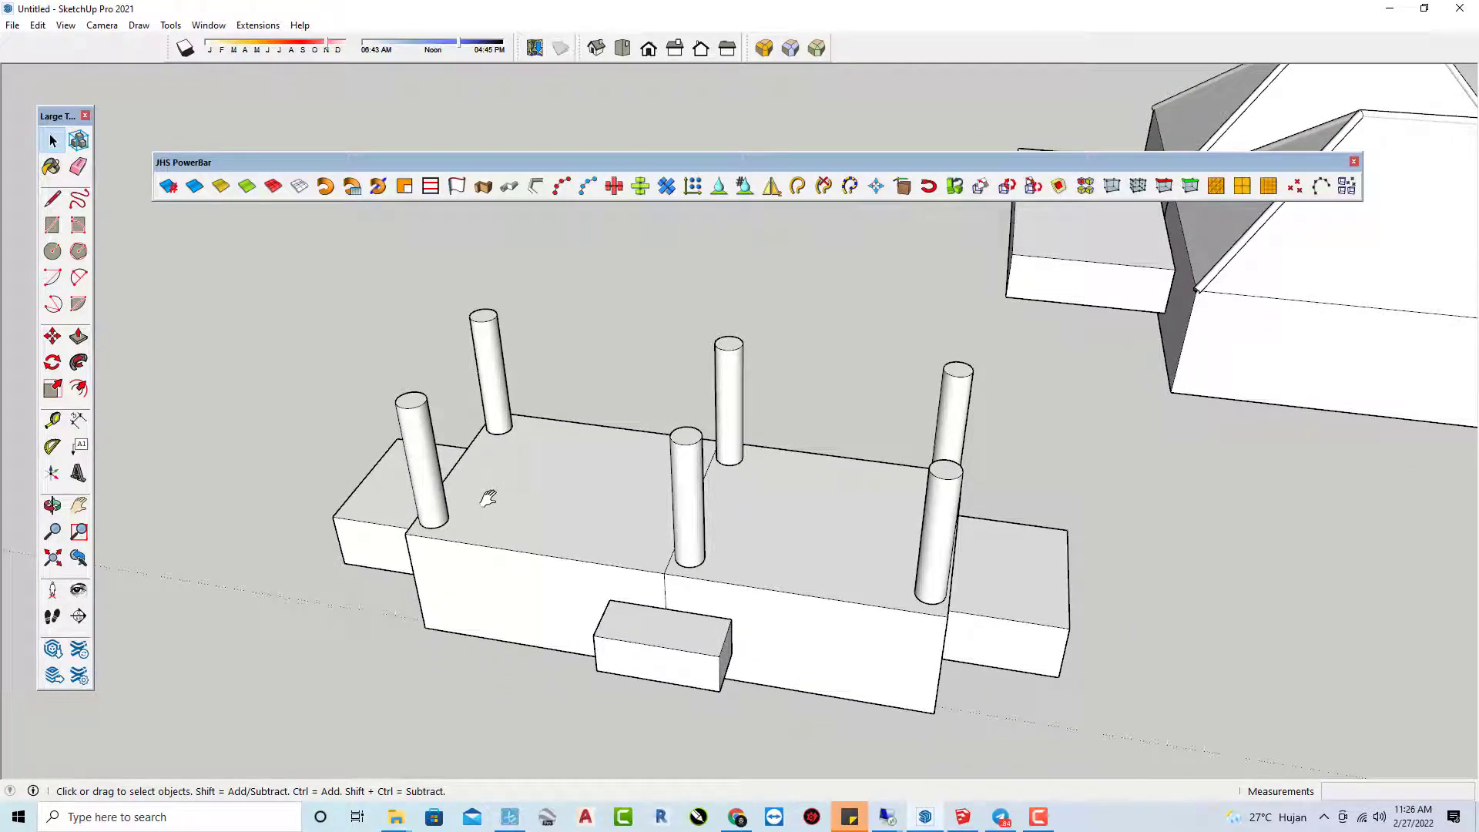
pyautogui.scroll(-3, 489, 497)
pyautogui.scroll(-3, 540, 494)
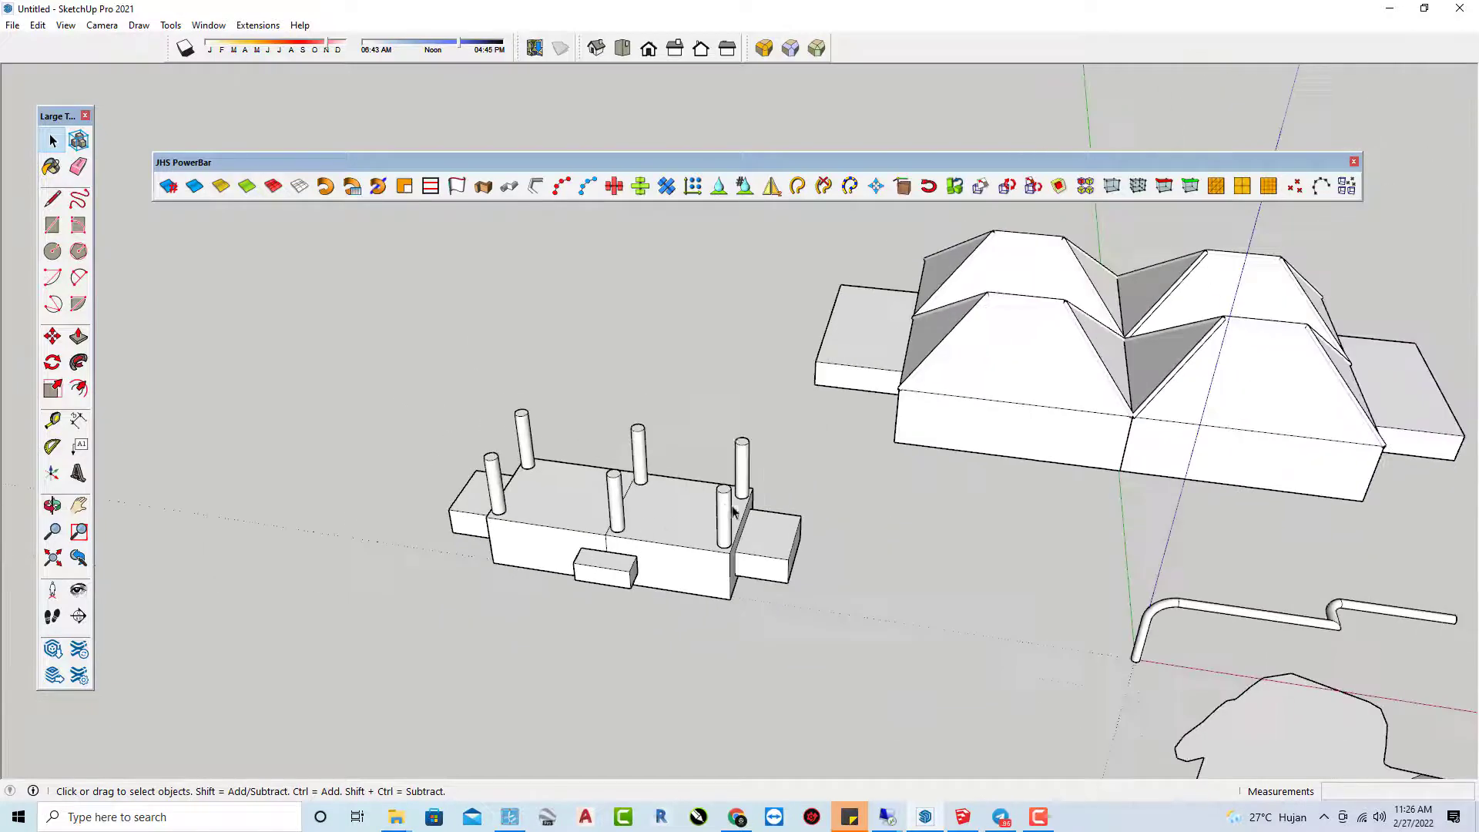
pyautogui.moveTo(540, 495)
pyautogui.mouseDown(button='middle')
pyautogui.moveTo(762, 452)
pyautogui.moveTo(659, 353)
pyautogui.moveTo(667, 497)
pyautogui.moveTo(957, 495)
pyautogui.moveTo(1033, 518)
pyautogui.mouseUp(button='middle')
pyautogui.scroll(3, 613, 316)
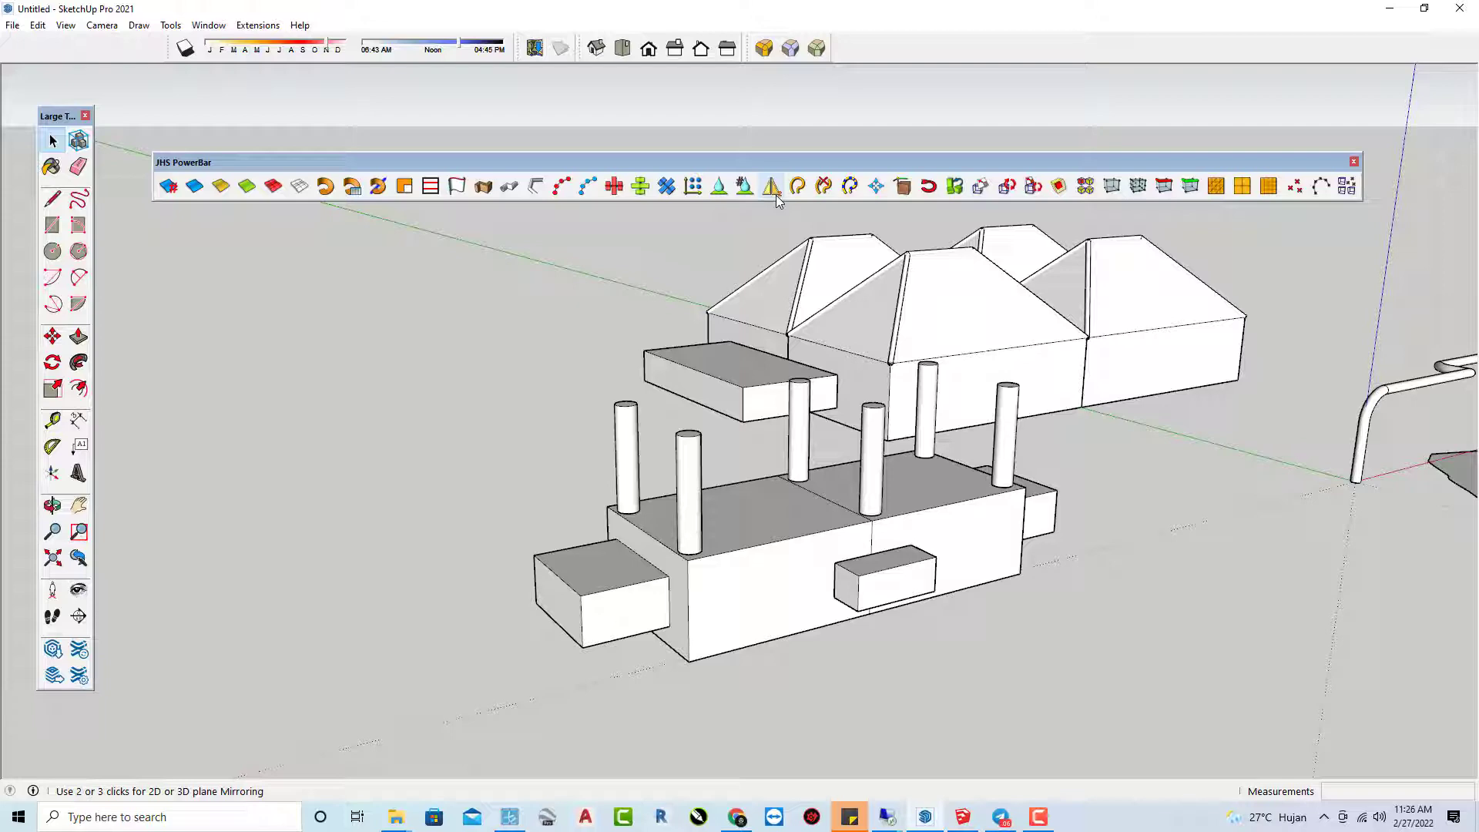
pyautogui.scroll(-2, 690, 349)
pyautogui.scroll(-1, 691, 349)
pyautogui.moveTo(907, 455); pyautogui.dragTo(765, 458, button='middle')
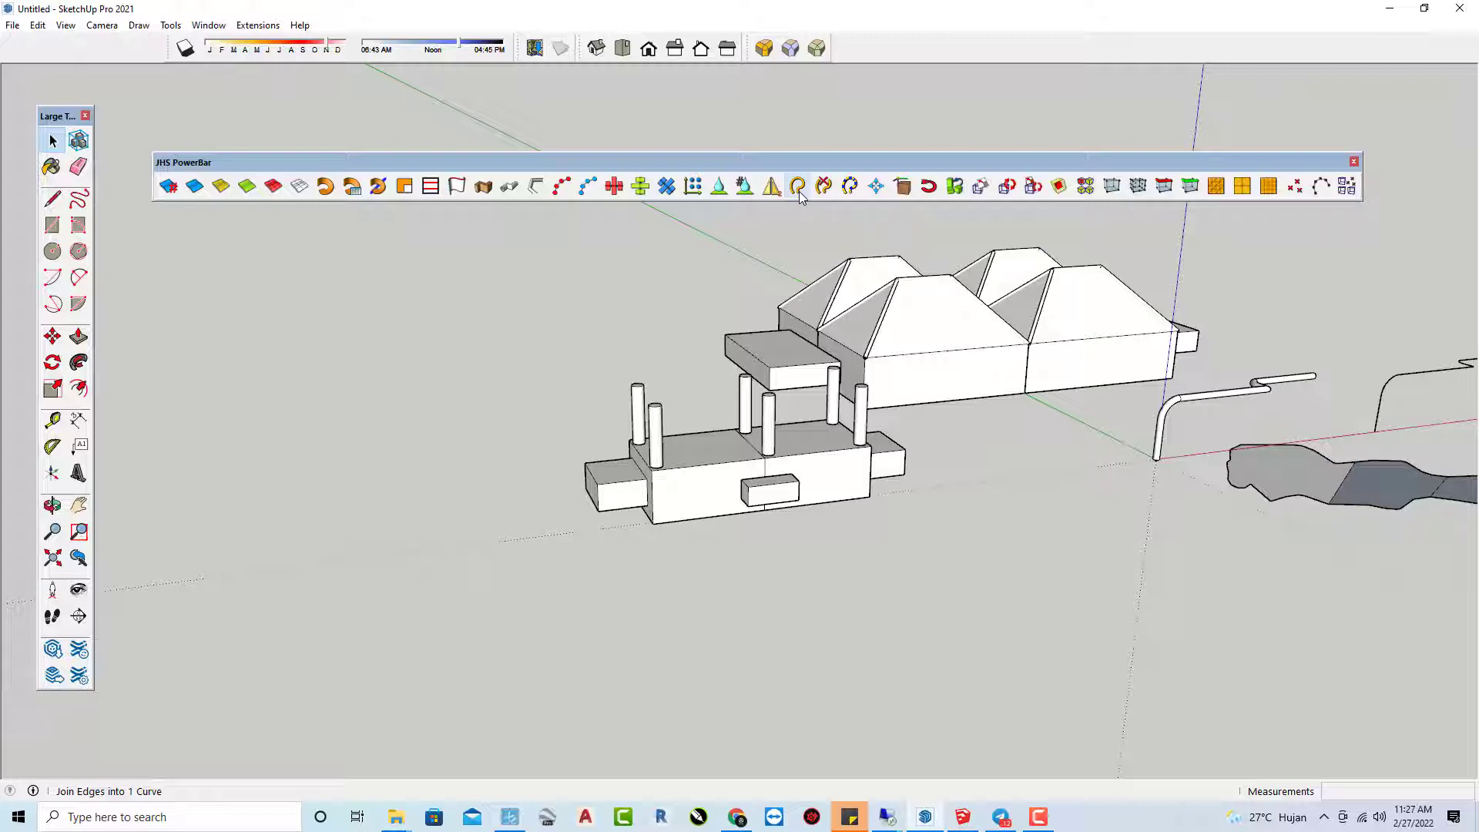
pyautogui.click(53, 199)
# - Orbit and zoom the view in toward the filleted line path beside the pipe
pyautogui.moveTo(716, 532)
pyautogui.mouseDown(button='middle')
pyautogui.moveTo(738, 550)
pyautogui.moveTo(644, 650)
pyautogui.moveTo(1171, 544)
pyautogui.moveTo(1057, 471)
pyautogui.mouseUp(button='middle')
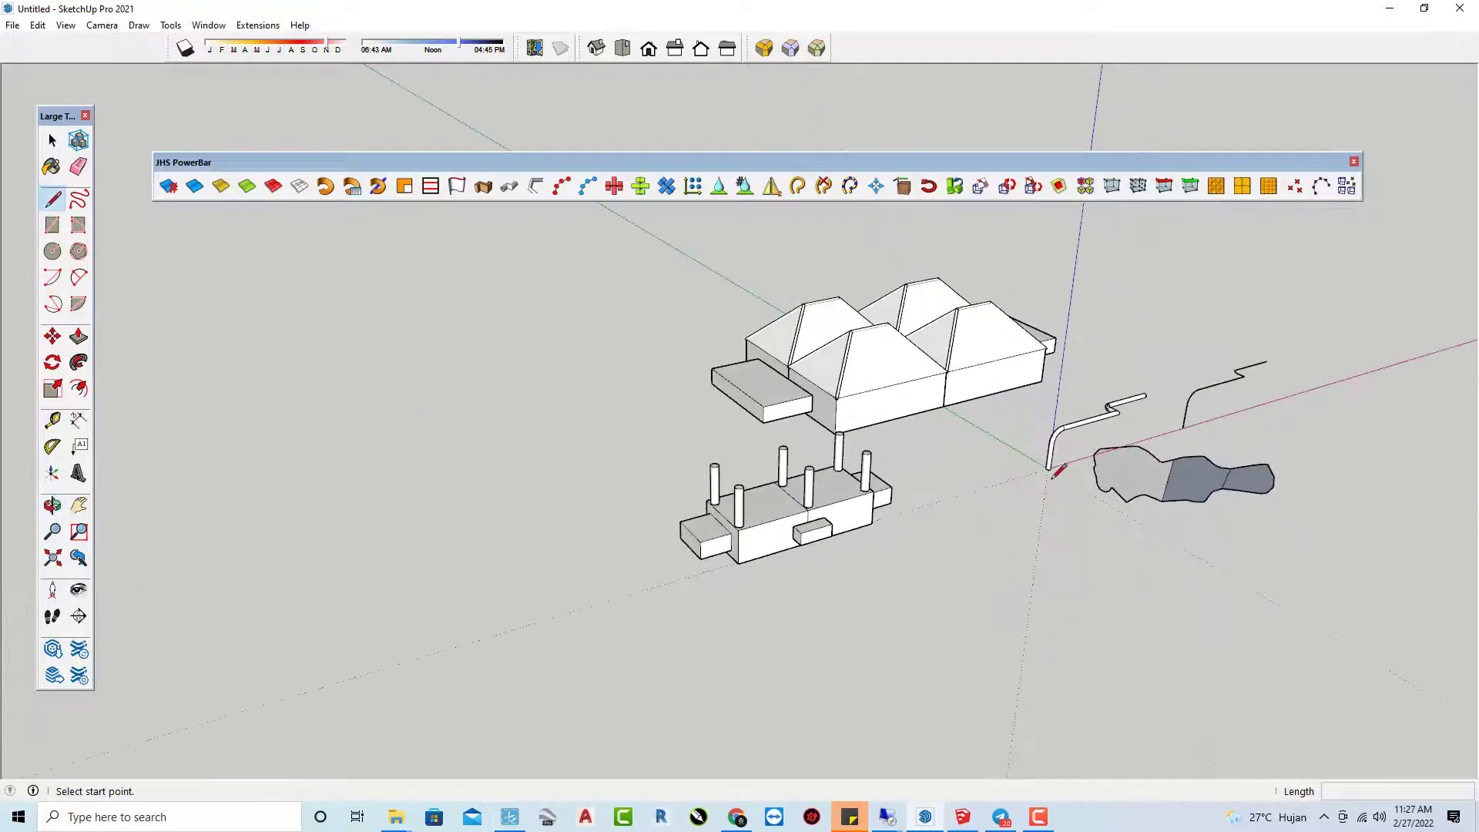
pyautogui.press('space')
pyautogui.scroll(3, 1230, 388)
pyautogui.moveTo(1230, 387); pyautogui.dragTo(879, 413, button='middle')
pyautogui.scroll(4, 866, 414)
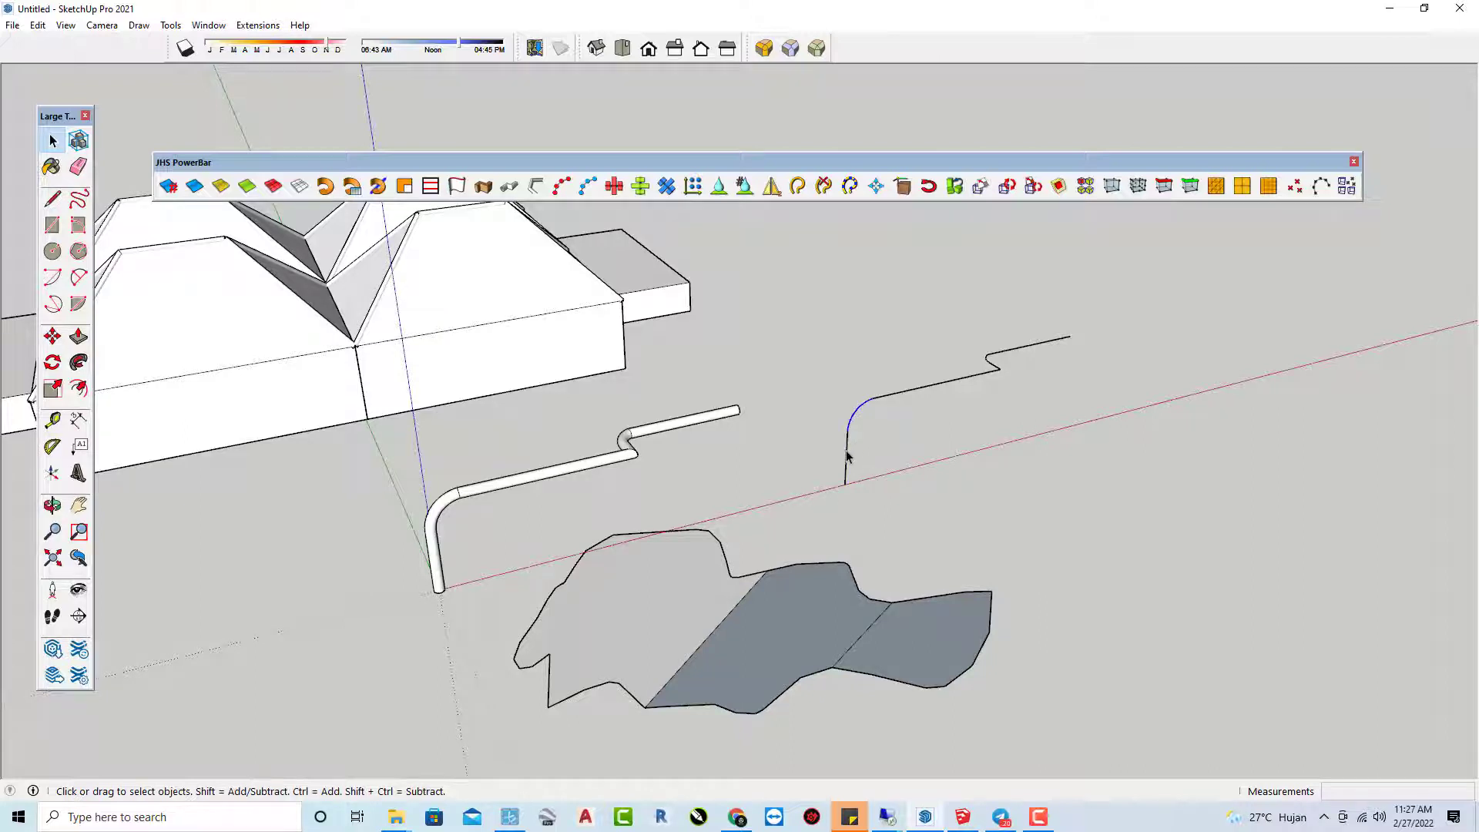
pyautogui.scroll(1, 850, 441)
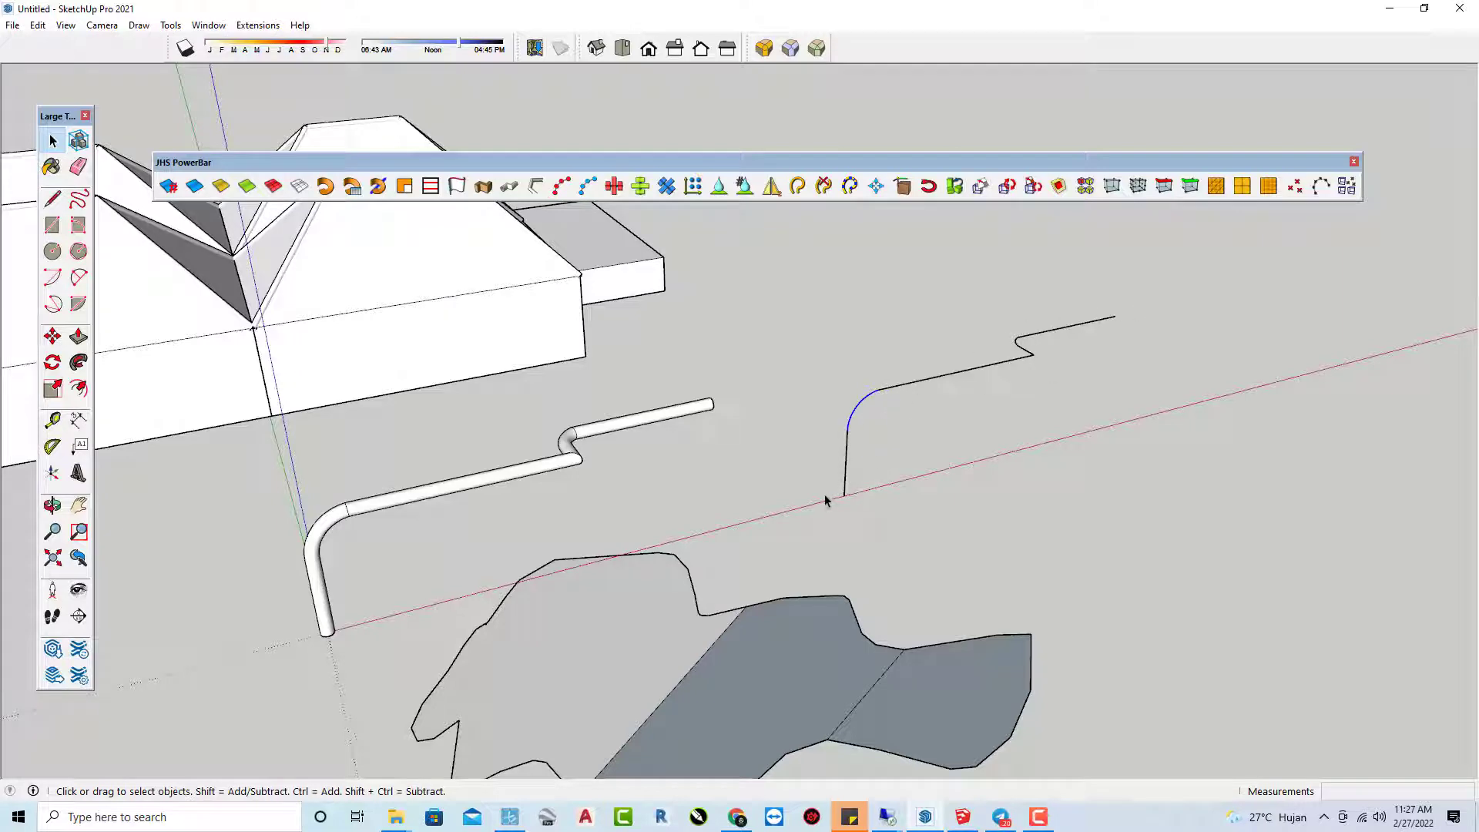
pyautogui.moveTo(901, 479); pyautogui.dragTo(886, 359, button='middle')
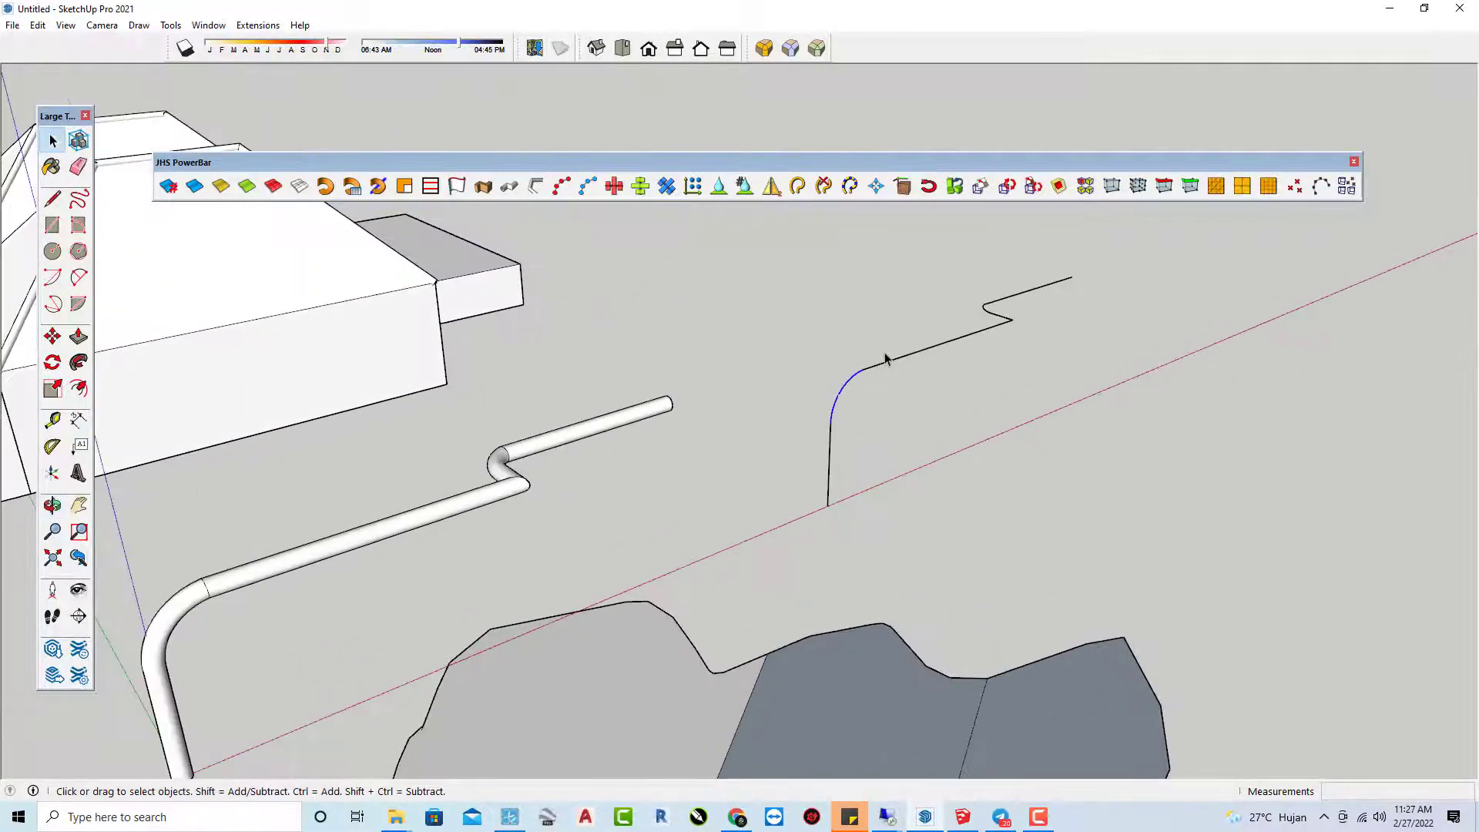
# - Check the vertical run, arc, long run and zigzag edges, then window-select the entire path
pyautogui.click(828, 425)
pyautogui.click(840, 396)
pyautogui.click(995, 326)
pyautogui.click(995, 315)
pyautogui.moveTo(1002, 377); pyautogui.dragTo(1058, 375, button='middle')
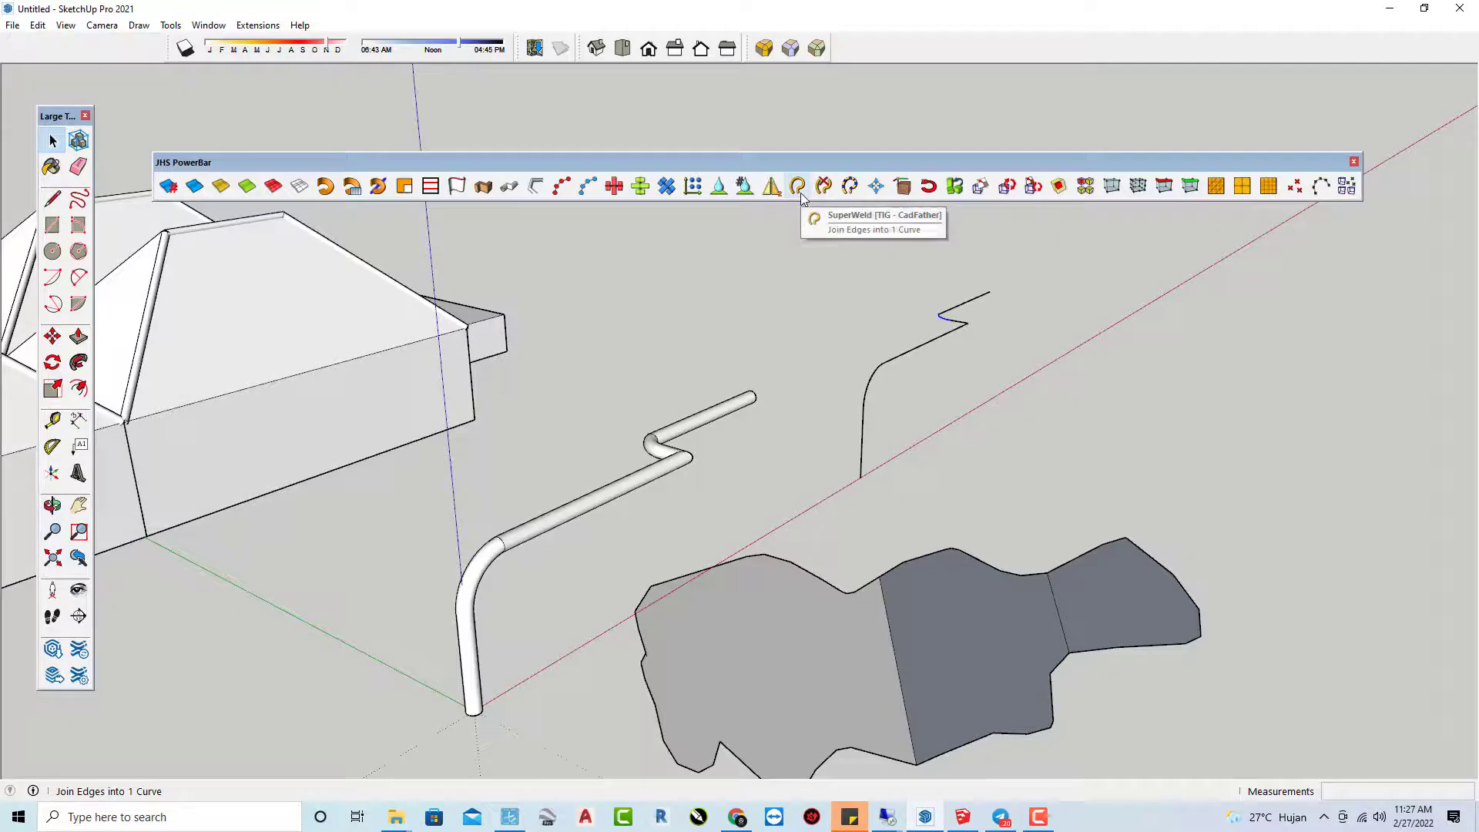
pyautogui.moveTo(1033, 456)
pyautogui.mouseDown()
pyautogui.moveTo(865, 331)
pyautogui.moveTo(833, 274)
pyautogui.mouseUp()
pyautogui.moveTo(883, 311)
pyautogui.mouseDown(button='middle')
pyautogui.moveTo(958, 367)
pyautogui.moveTo(868, 354)
pyautogui.mouseUp(button='middle')
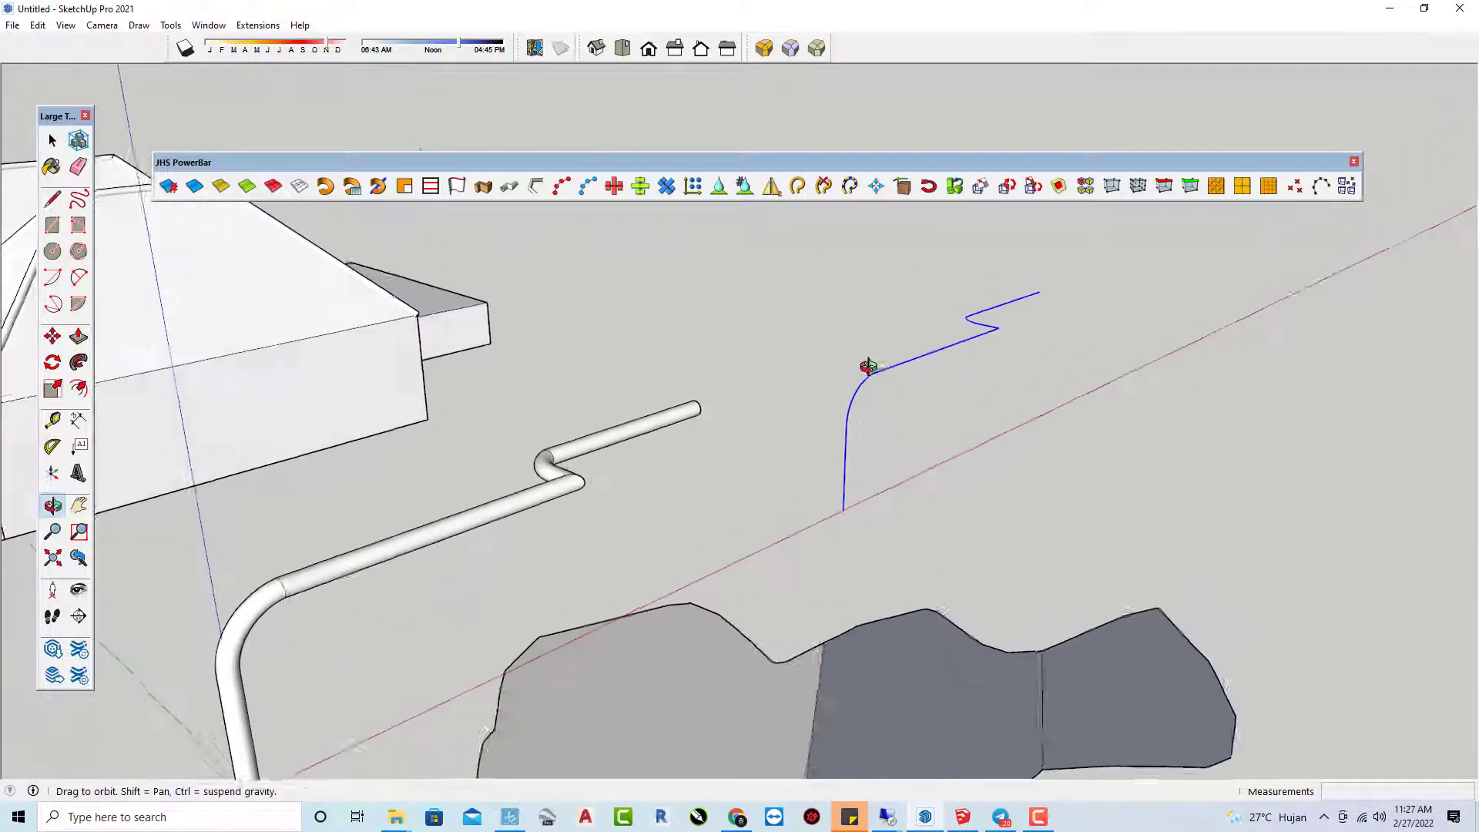
# - Weld the selected filleted path into one curve and confirm it selects as one piece
pyautogui.click(798, 188)
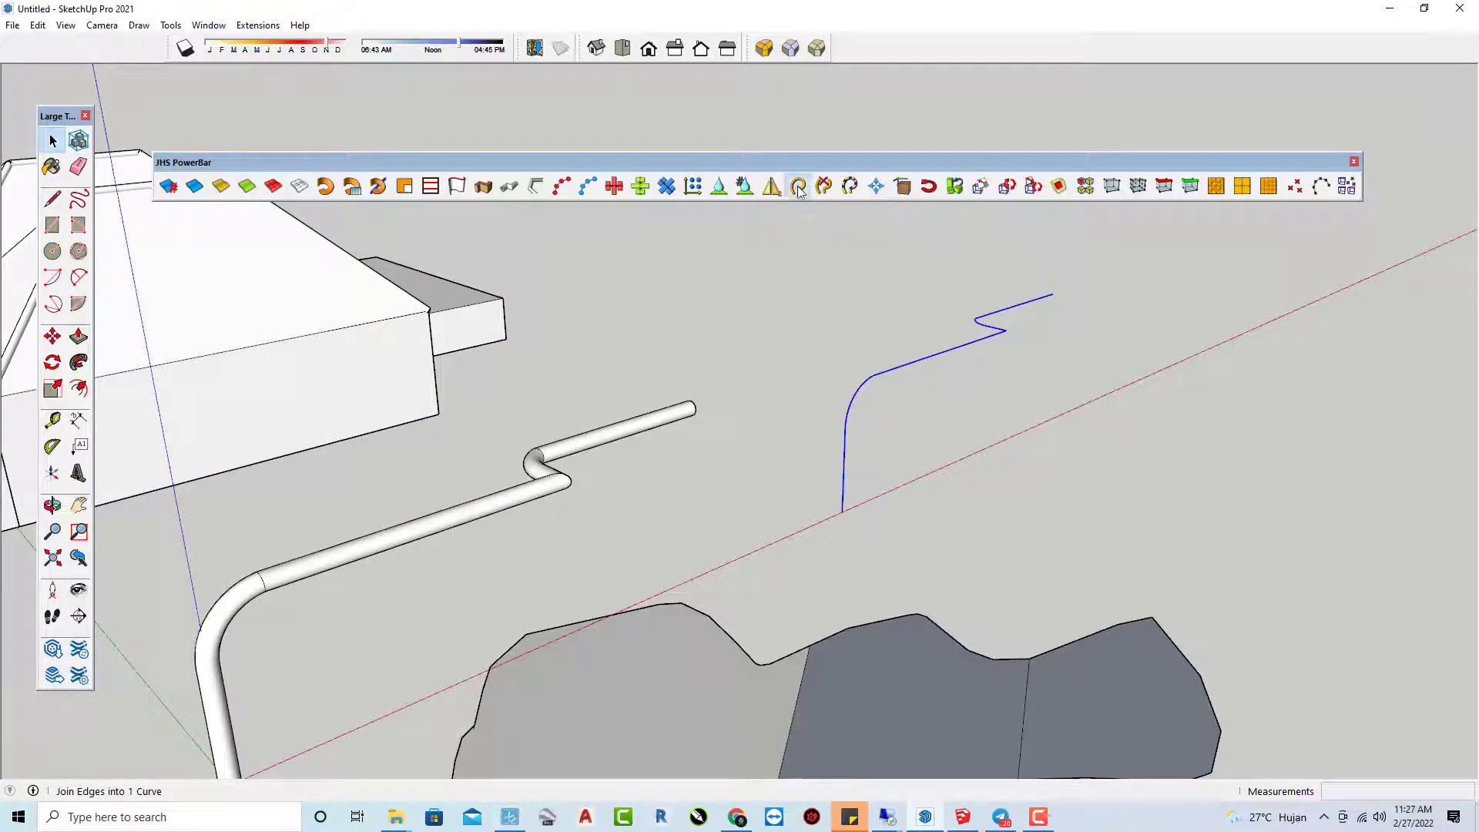
pyautogui.click(850, 299)
pyautogui.click(924, 359)
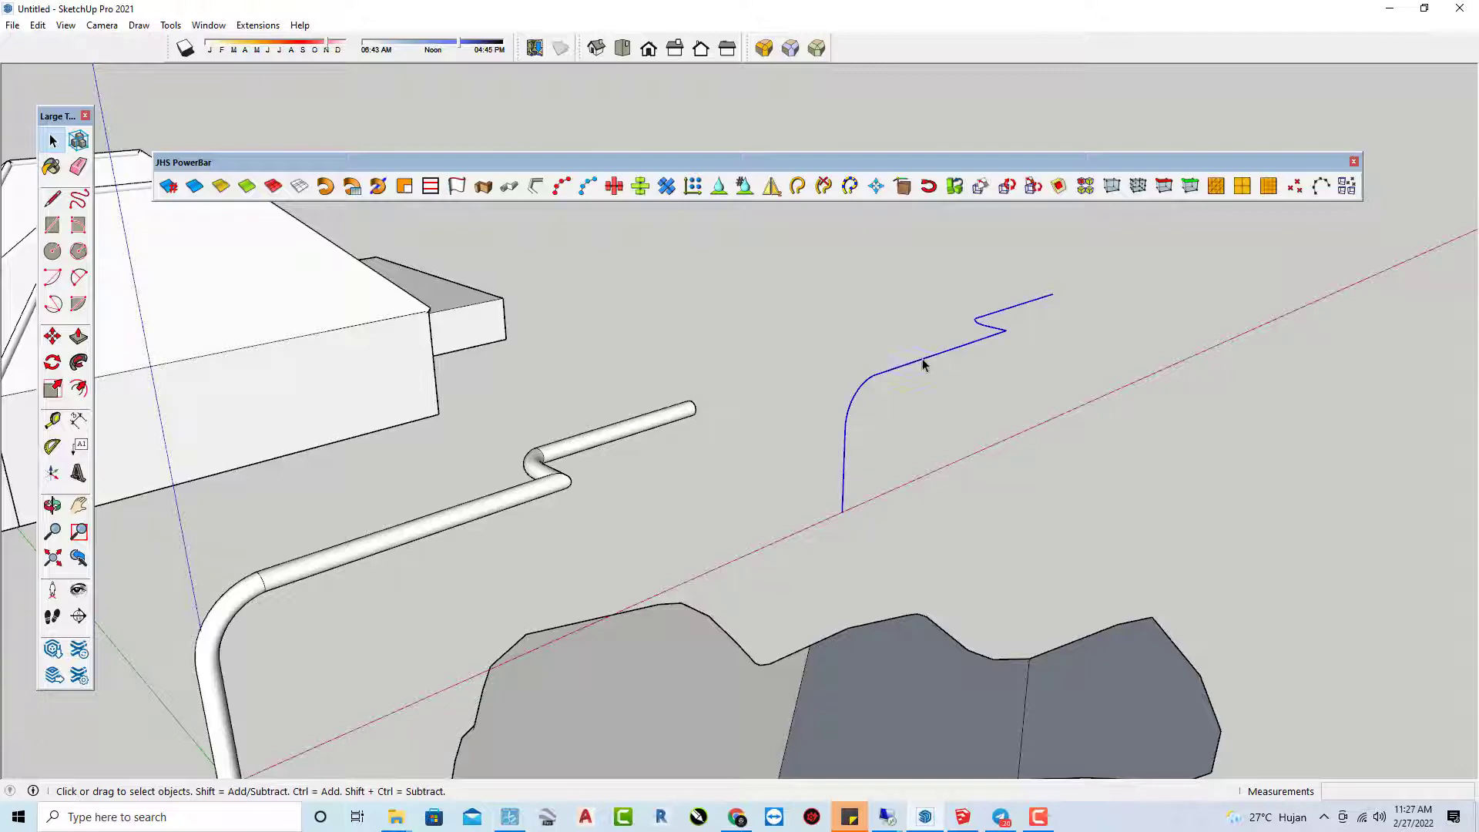
pyautogui.moveTo(1035, 335)
pyautogui.mouseDown(button='middle')
pyautogui.moveTo(898, 323)
pyautogui.moveTo(1056, 380)
pyautogui.mouseUp(button='middle')
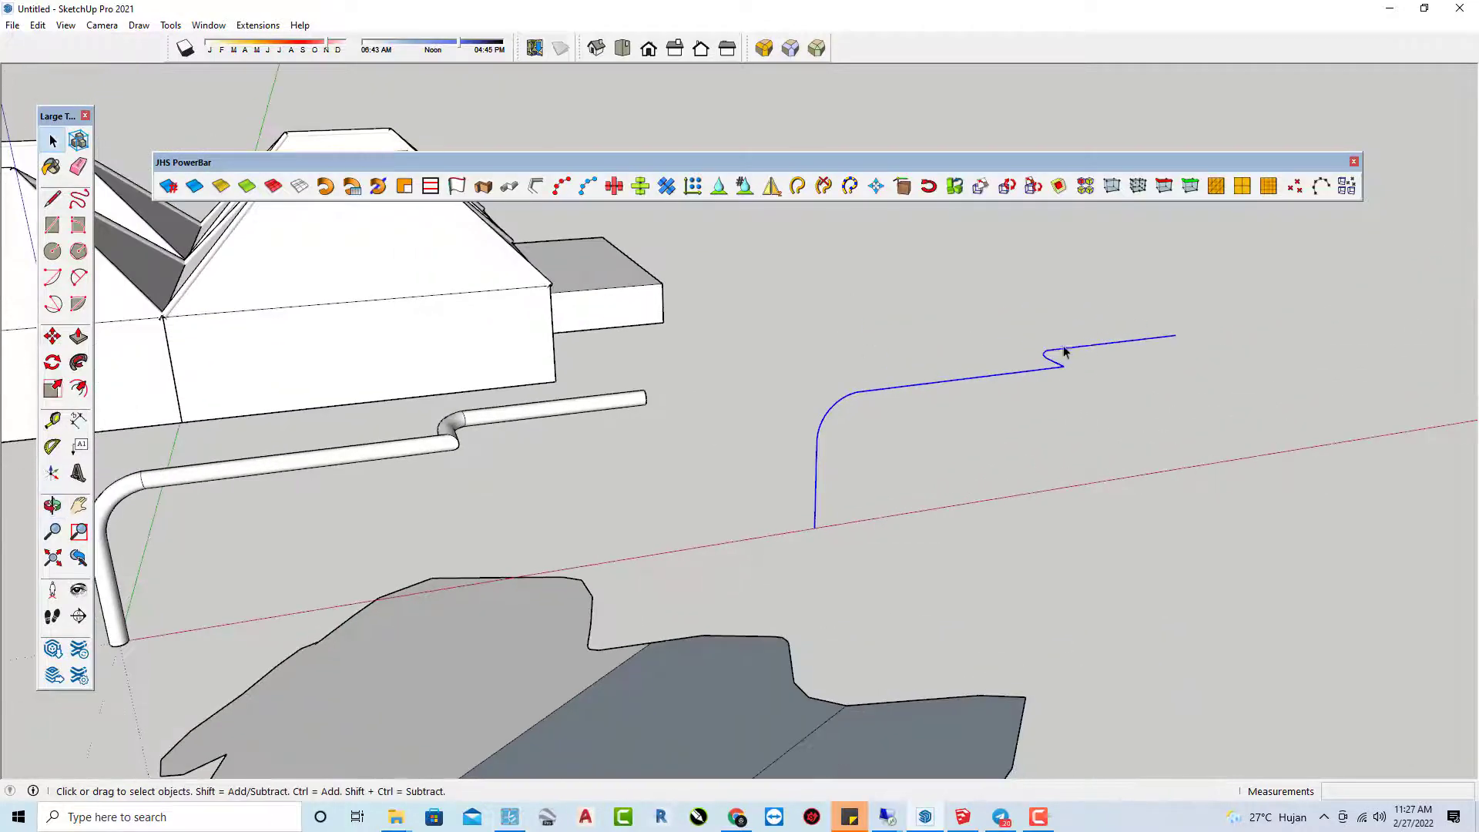
pyautogui.scroll(-2, 771, 374)
pyautogui.scroll(-3, 770, 375)
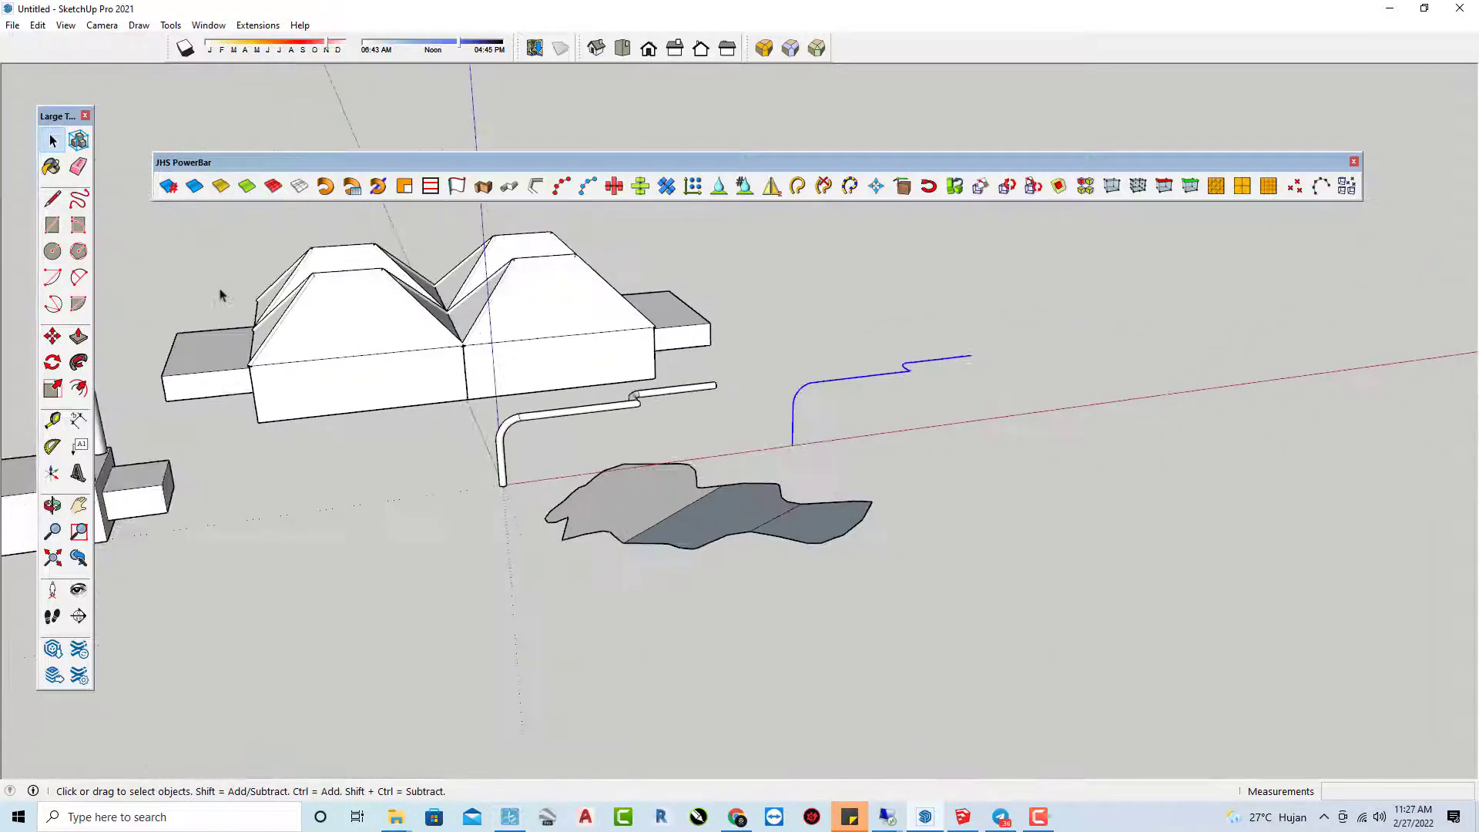
# - Draw a zigzag line path on the ground ending in an upward vertical riser
pyautogui.click(55, 201)
pyautogui.click(941, 504)
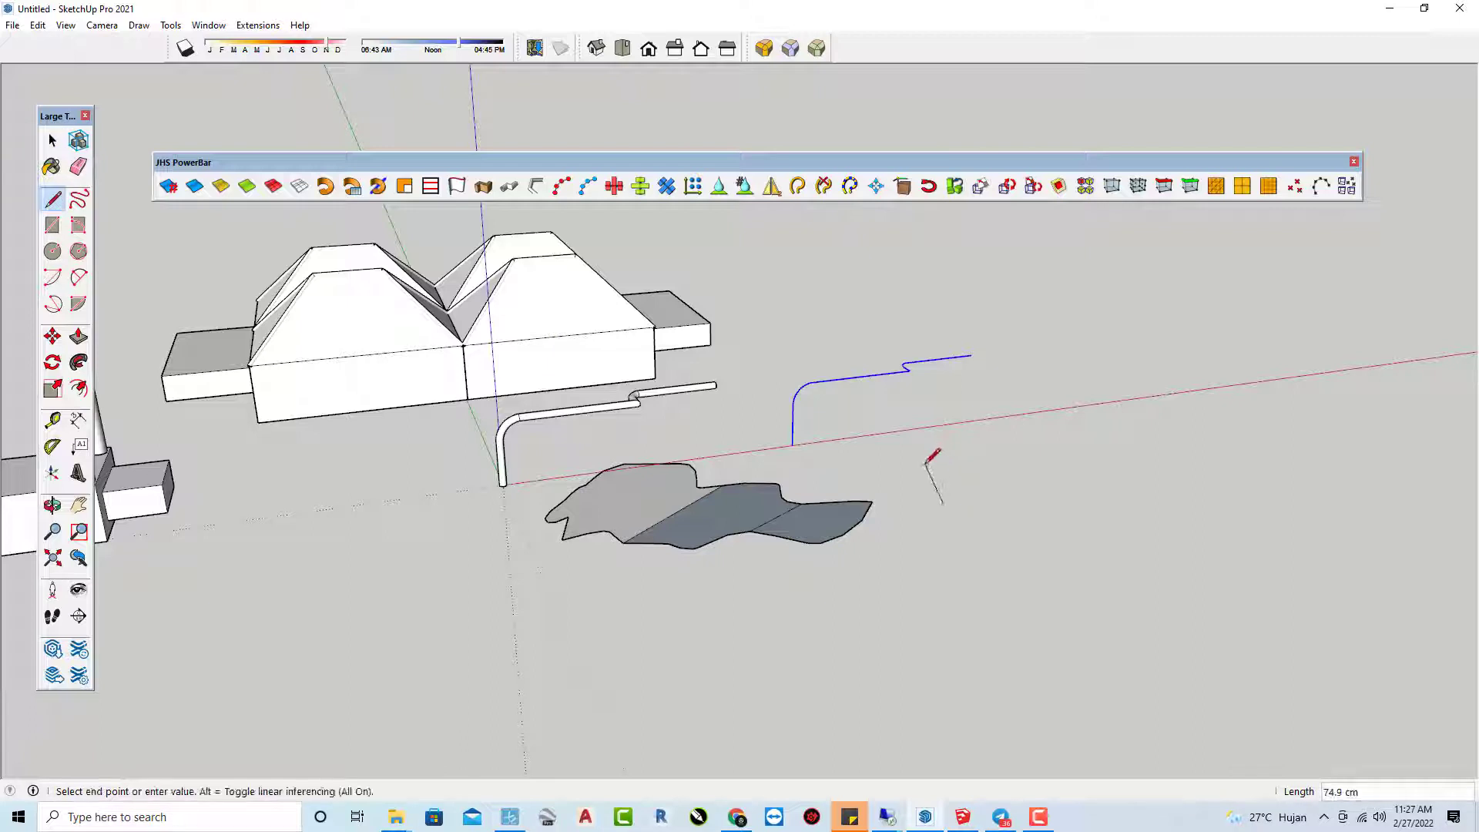
pyautogui.click(913, 481)
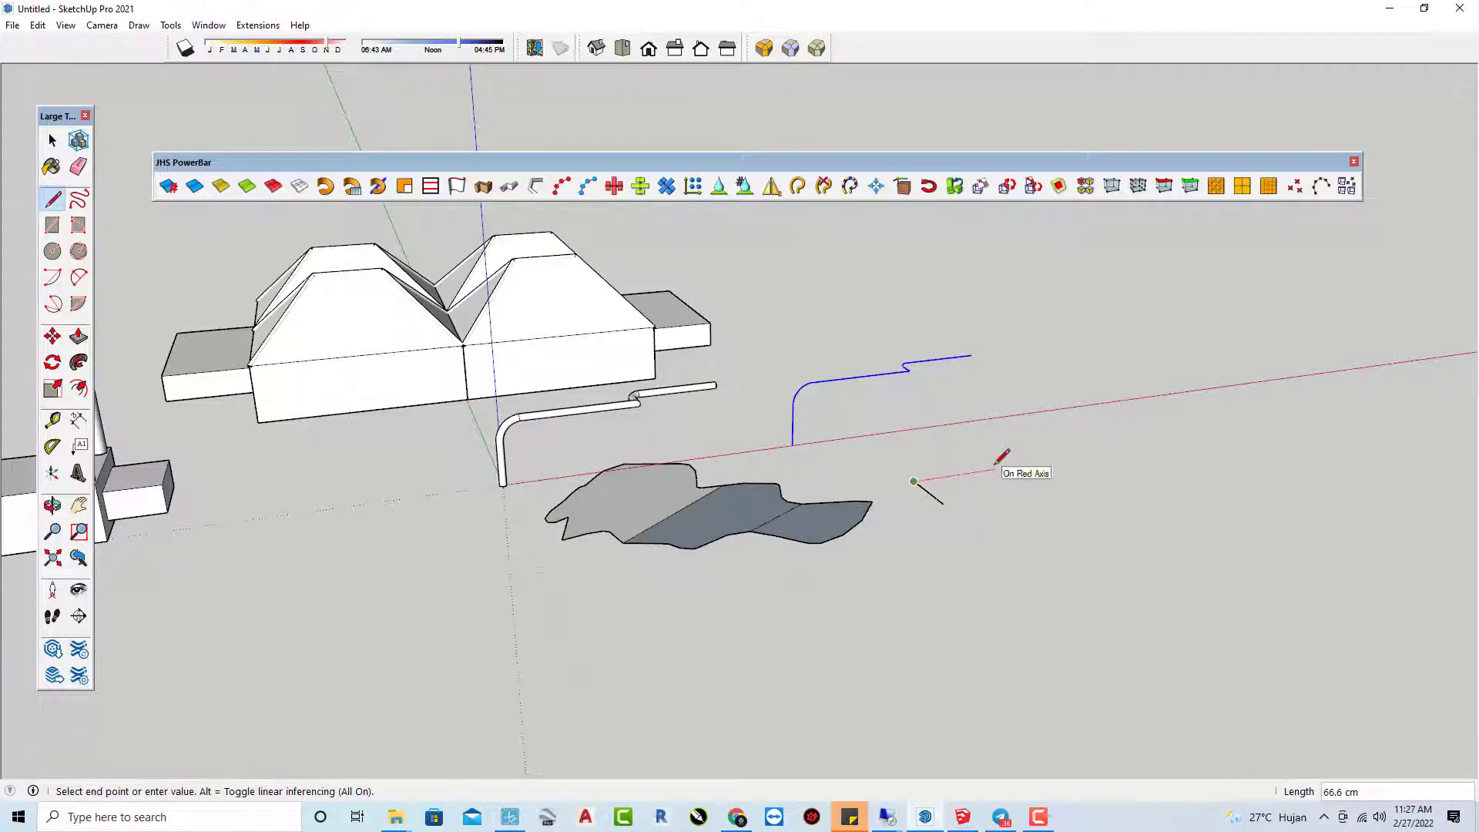
pyautogui.click(994, 469)
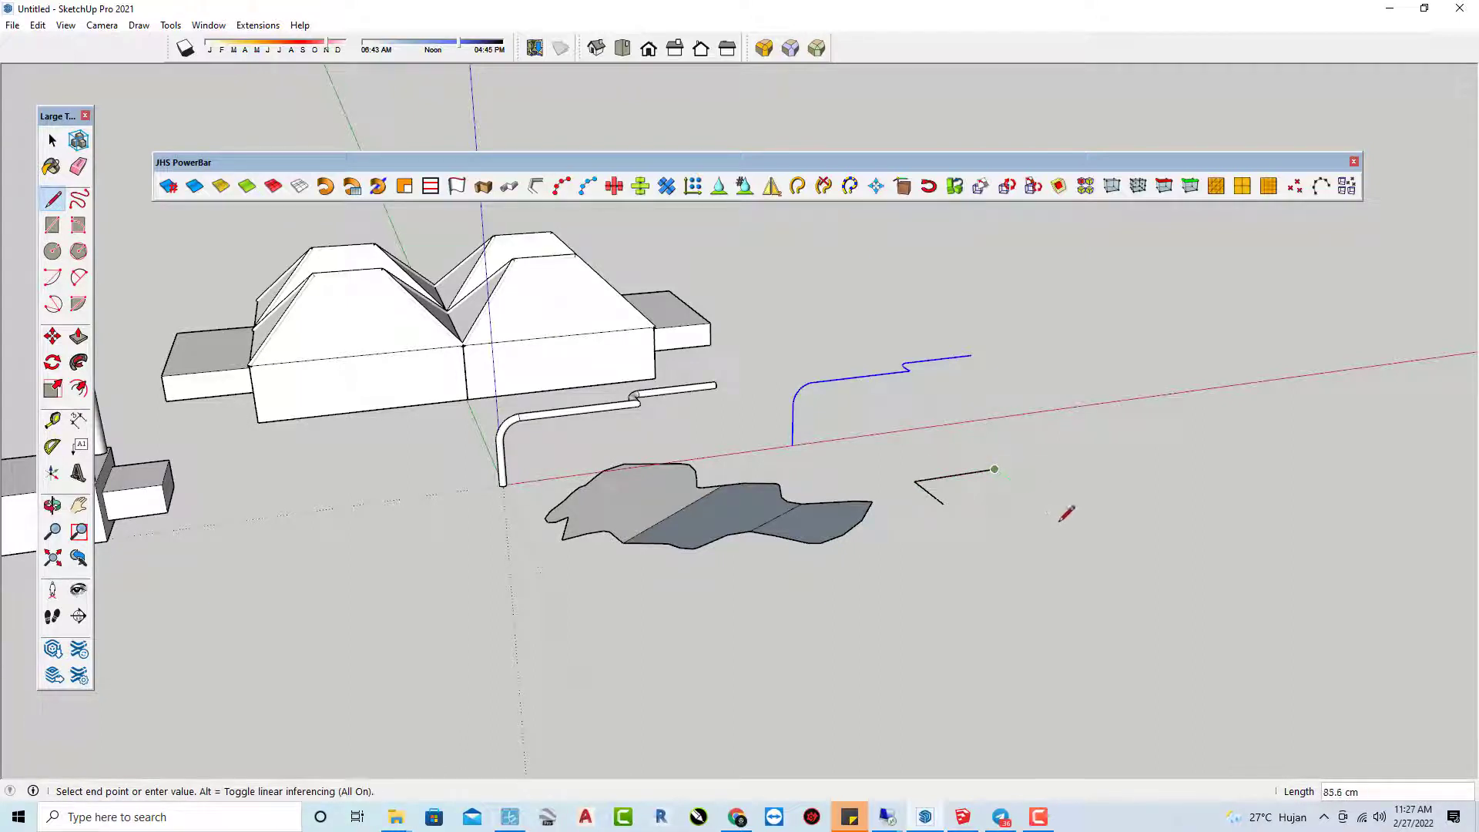
pyautogui.click(1064, 515)
pyautogui.click(1169, 496)
pyautogui.click(1253, 470)
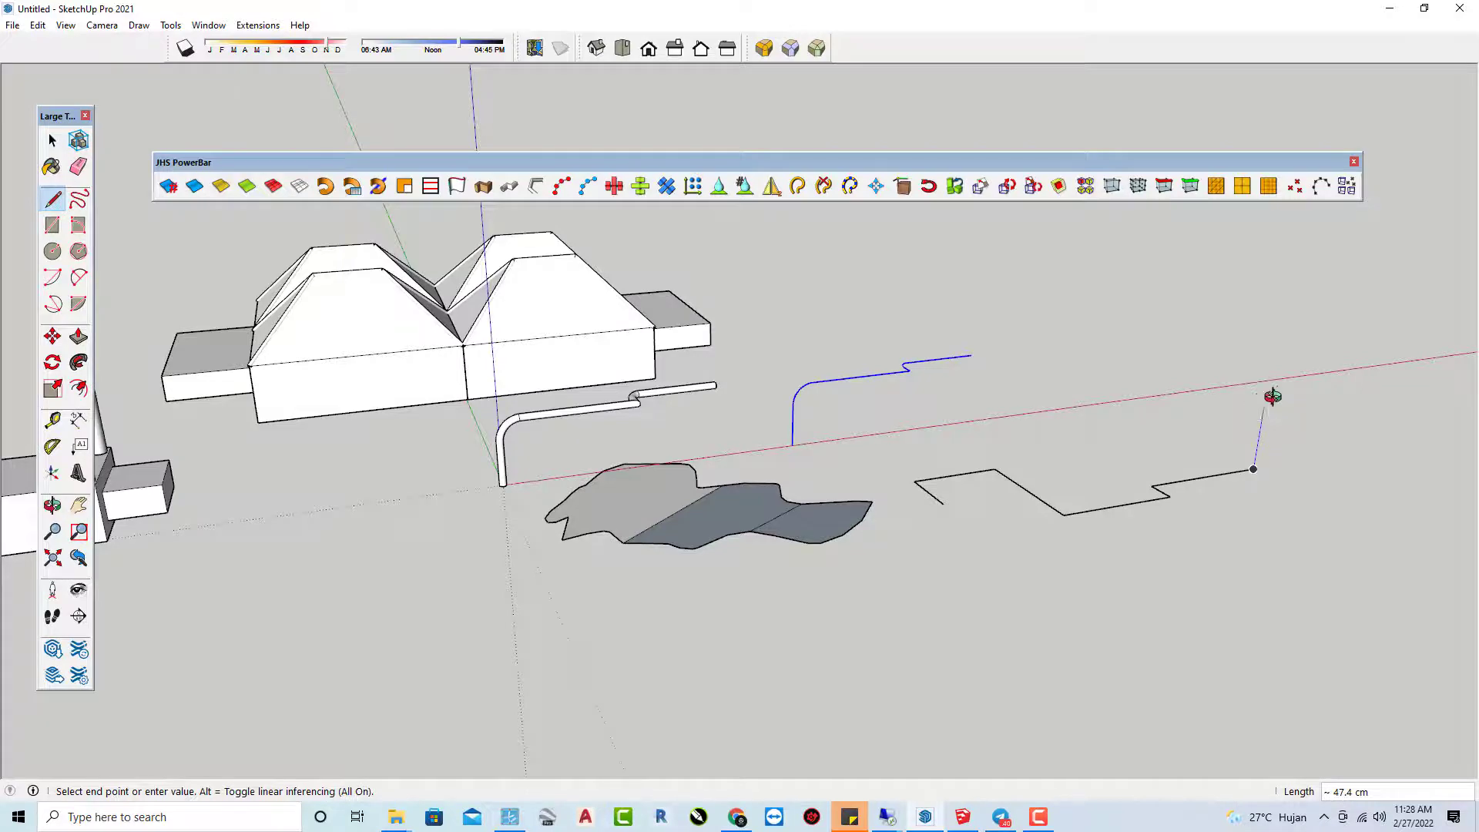
pyautogui.moveTo(1273, 396)
pyautogui.mouseDown(button='middle')
pyautogui.moveTo(1379, 334)
pyautogui.moveTo(1198, 354)
pyautogui.mouseUp(button='middle')
pyautogui.click(1189, 376)
pyautogui.press('space')
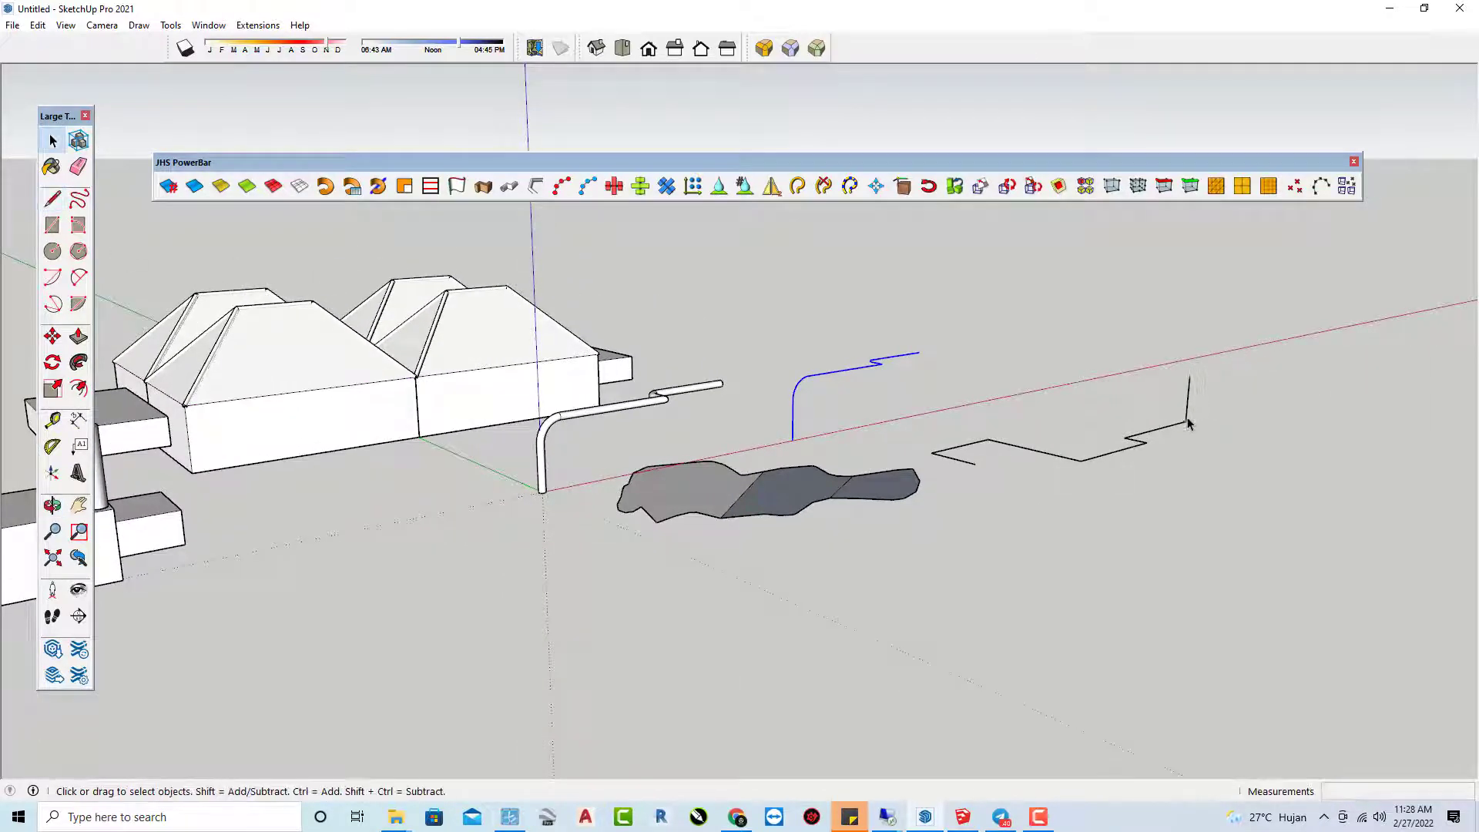
# - Select the whole zigzag path and weld it into one curve with Join Edges
pyautogui.scroll(2, 1178, 426)
pyautogui.scroll(1, 980, 495)
pyautogui.scroll(2, 924, 501)
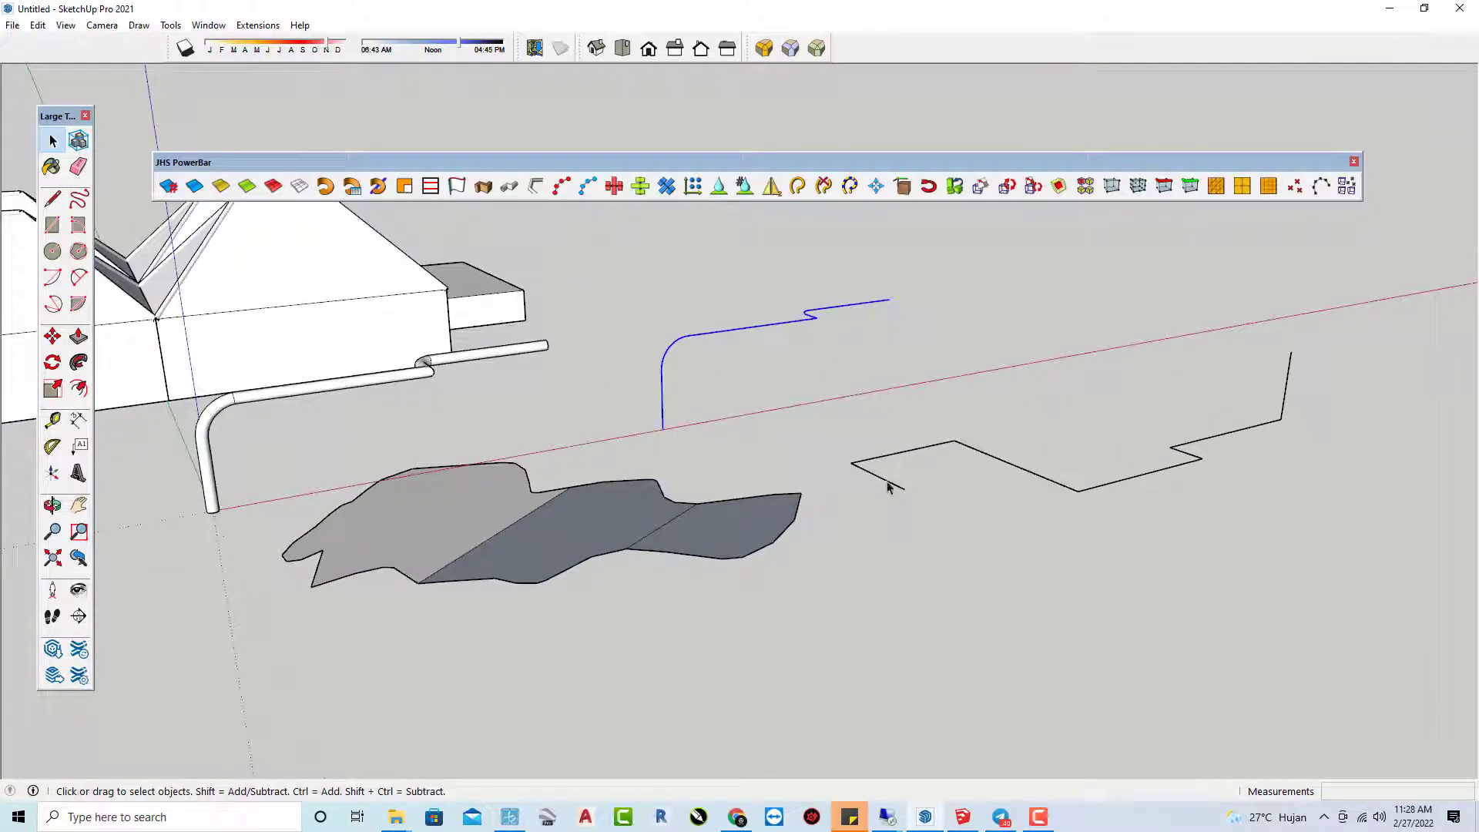
pyautogui.click(887, 487)
pyautogui.moveTo(1375, 560)
pyautogui.mouseDown()
pyautogui.moveTo(875, 429)
pyautogui.moveTo(861, 394)
pyautogui.mouseUp()
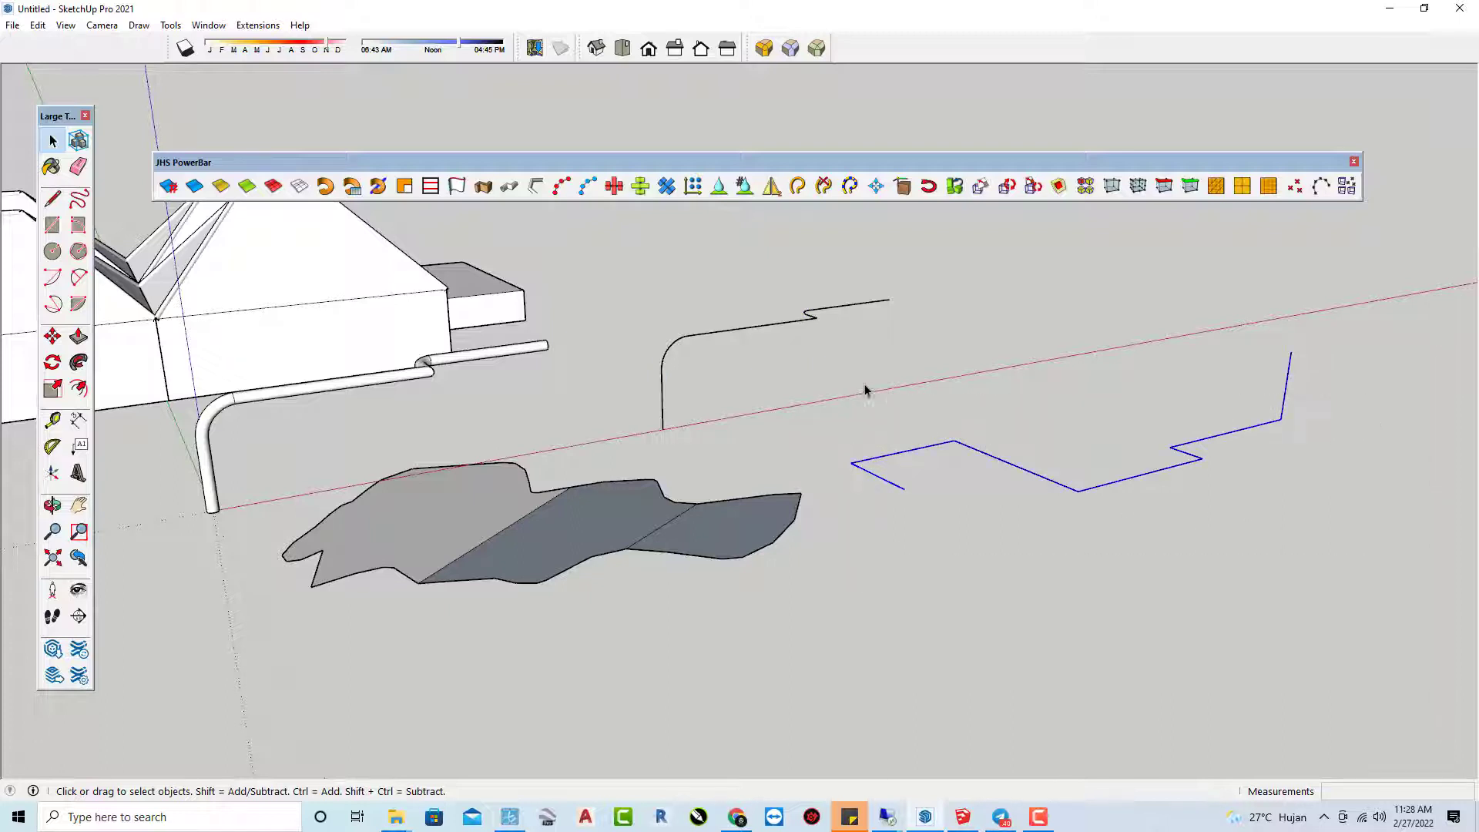
pyautogui.click(797, 191)
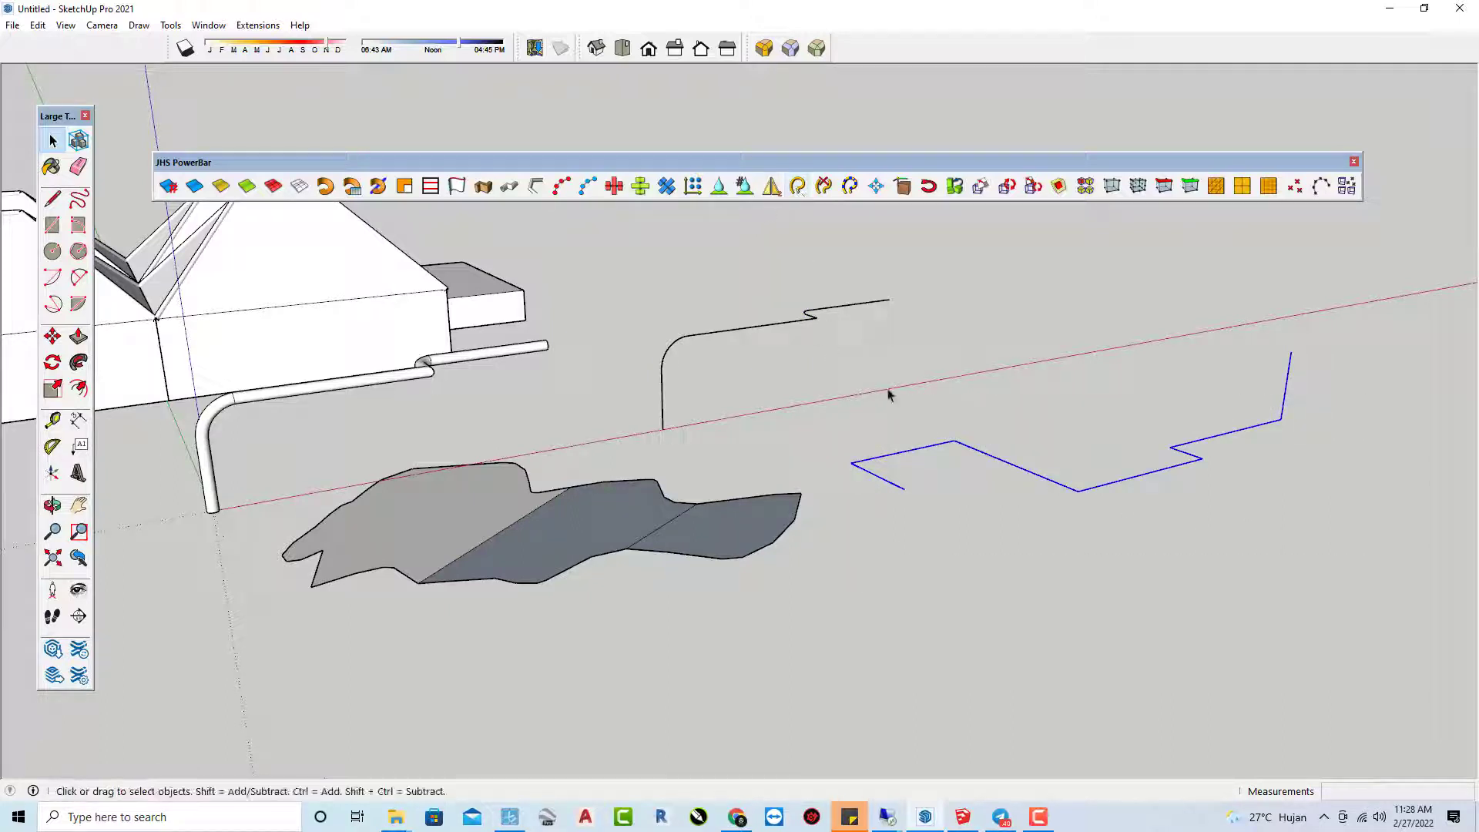
pyautogui.click(930, 456)
pyautogui.scroll(2, 890, 470)
pyautogui.scroll(2, 900, 486)
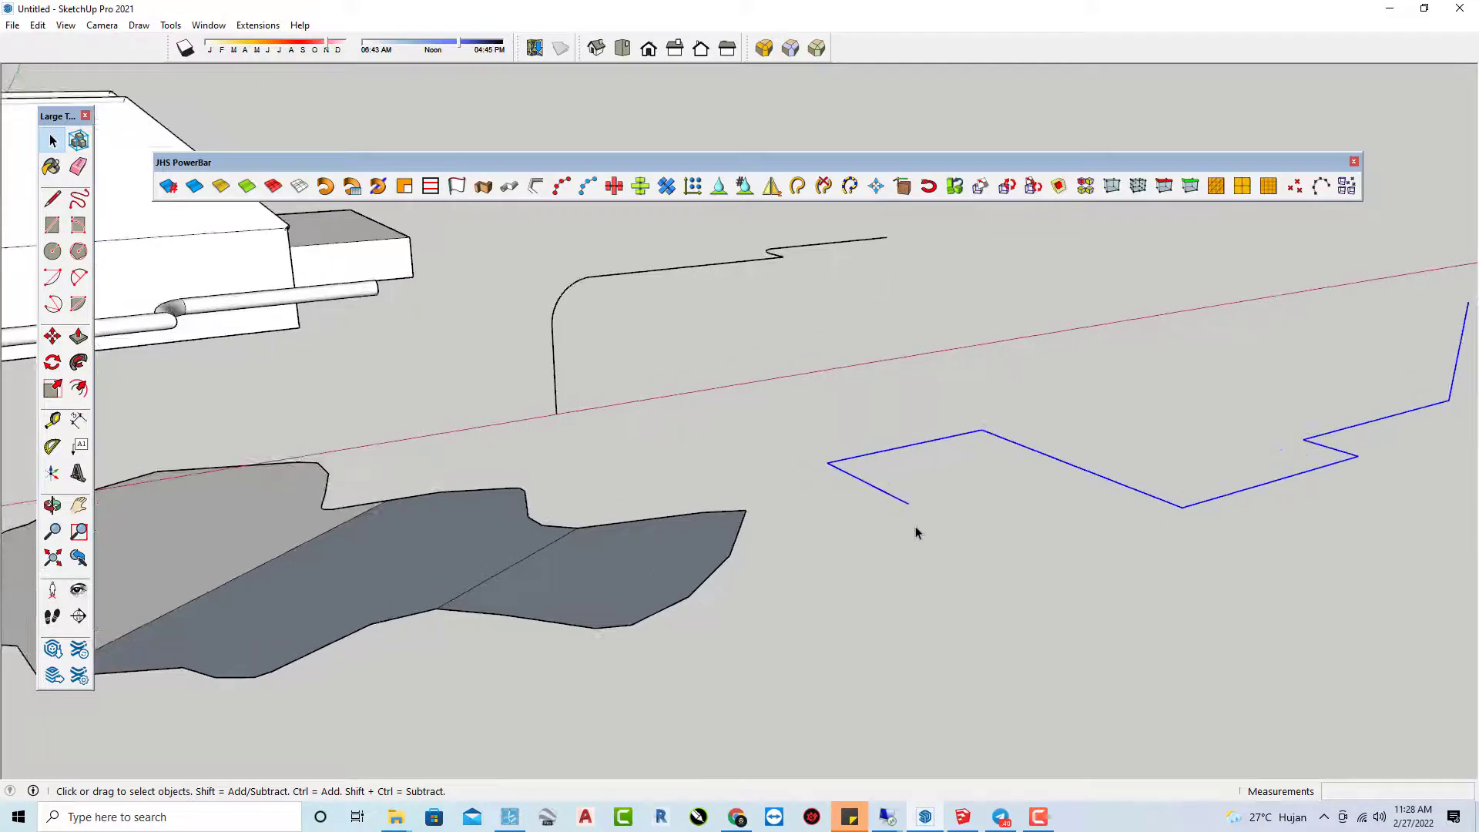
pyautogui.click(915, 527)
# - Draw a small 24-sided circle on the white box face
pyautogui.click(52, 224)
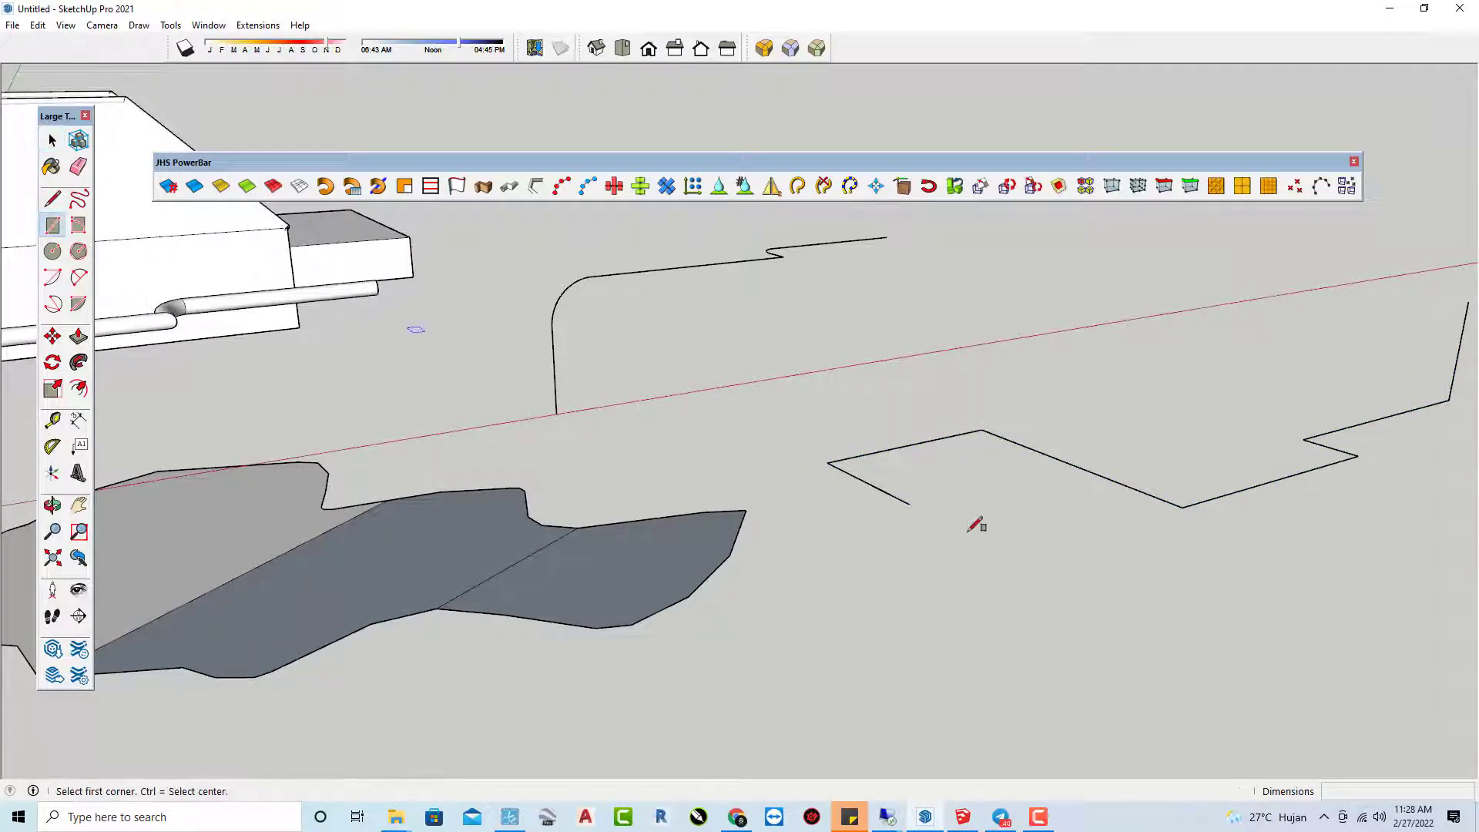
pyautogui.scroll(1, 955, 514)
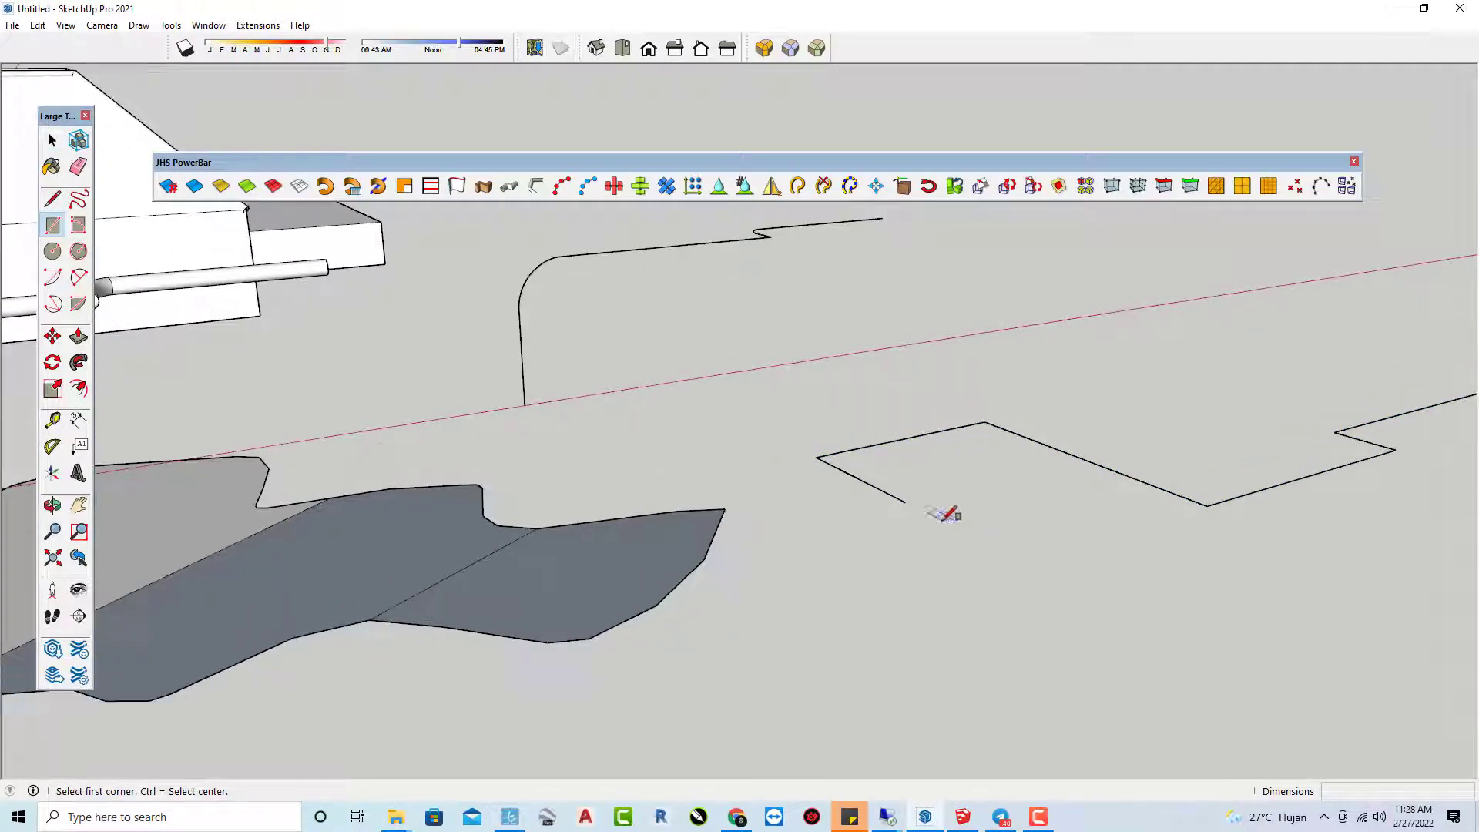
pyautogui.click(53, 251)
pyautogui.moveTo(891, 499); pyautogui.dragTo(885, 439, button='middle')
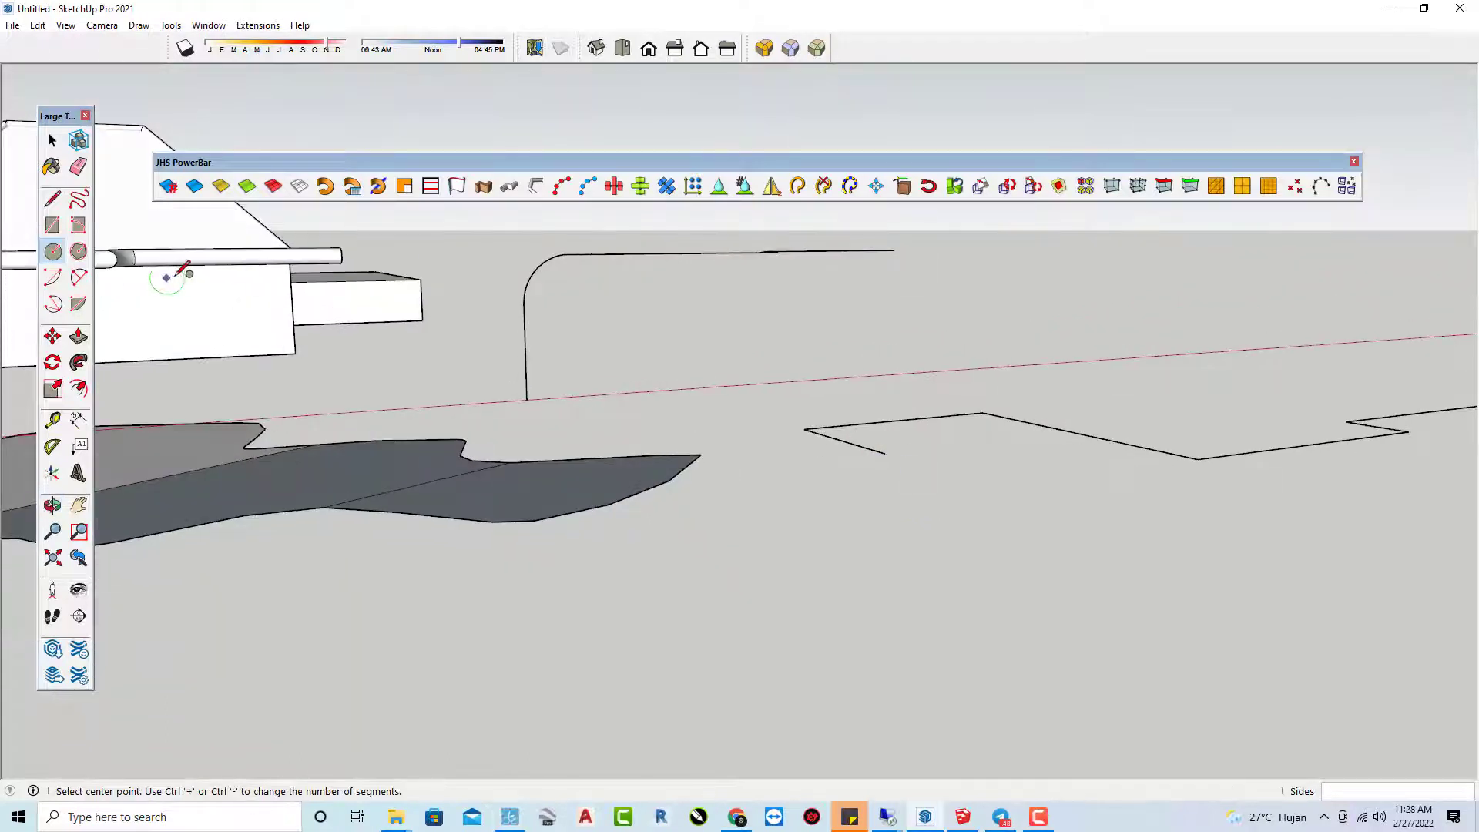
pyautogui.click(891, 447)
pyautogui.scroll(1, 912, 457)
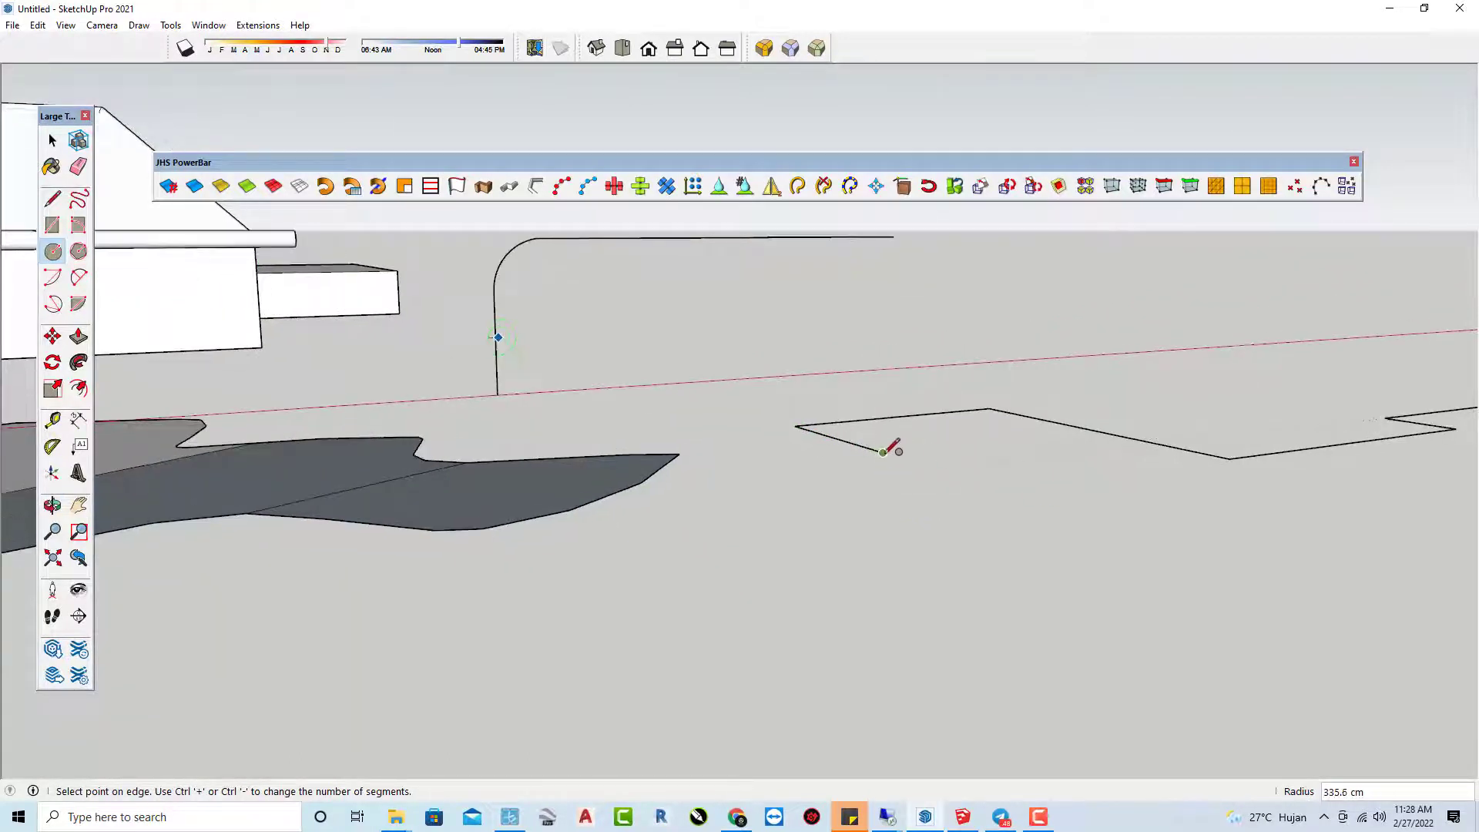
pyautogui.press('Escape')
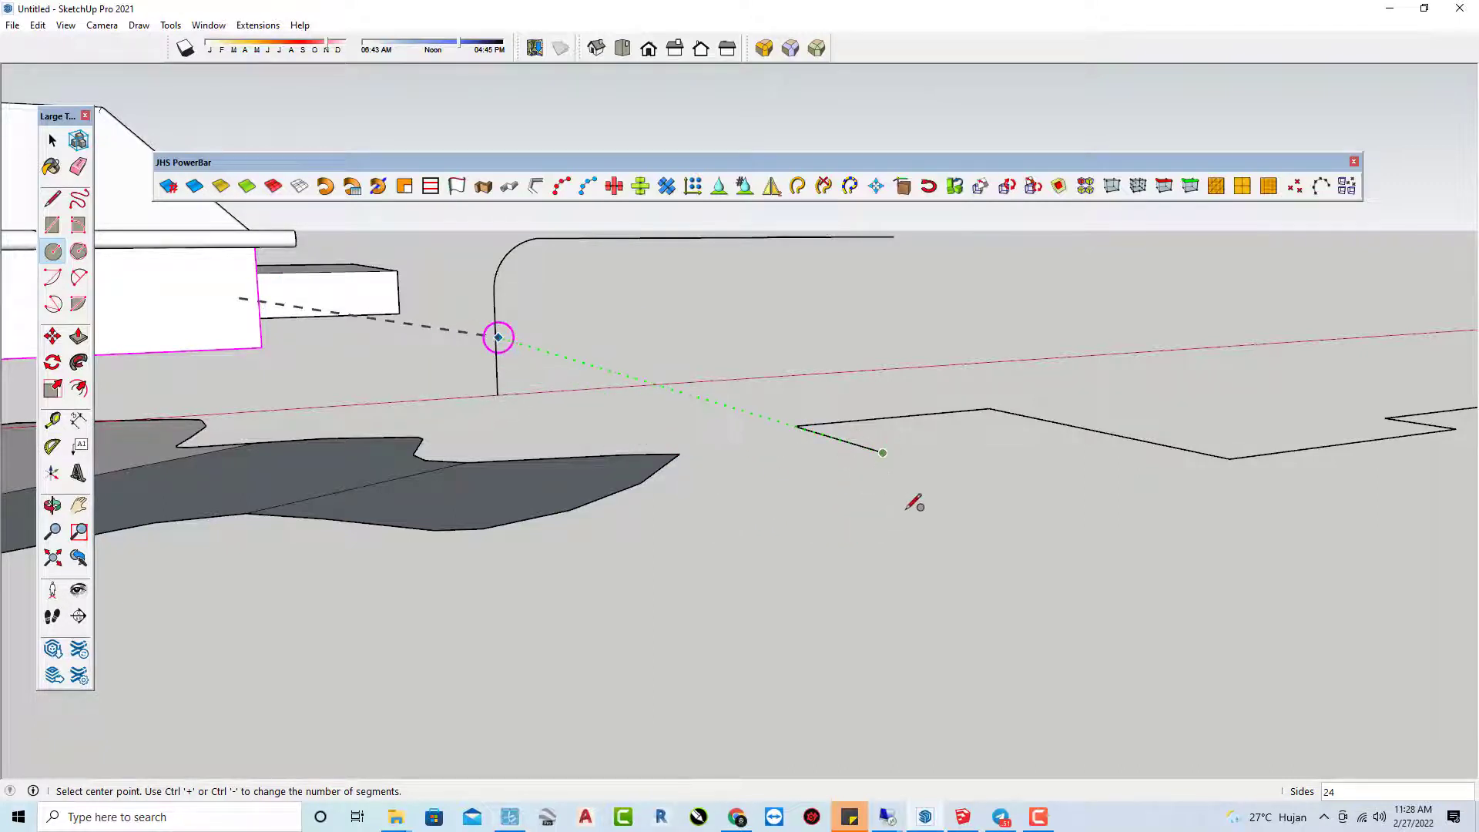
pyautogui.scroll(1, 212, 301)
pyautogui.click(200, 299)
pyautogui.click(213, 297)
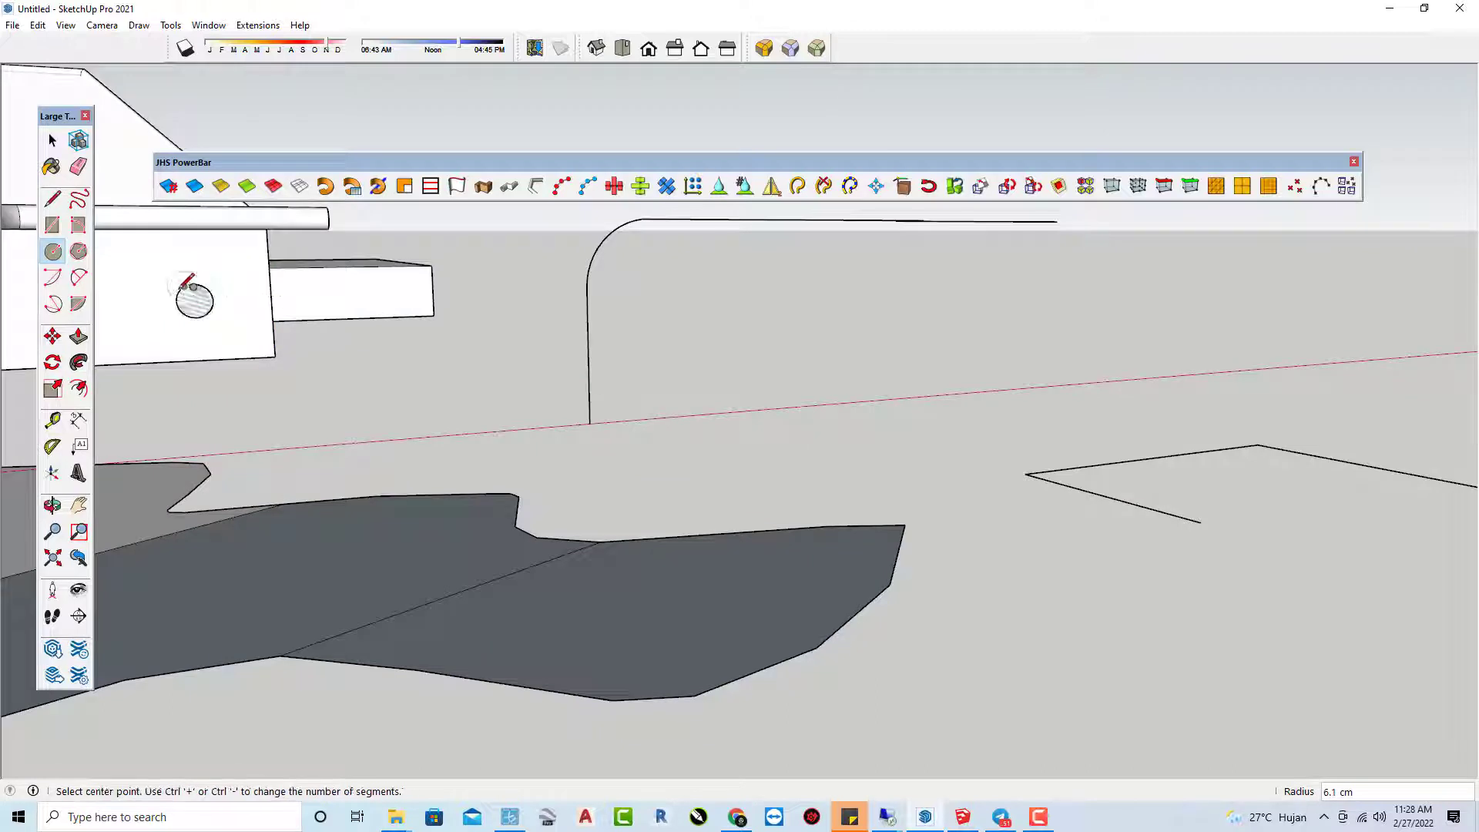
pyautogui.press('space')
# - Move the circle by its centre to the zigzag path's start
pyautogui.press('m')
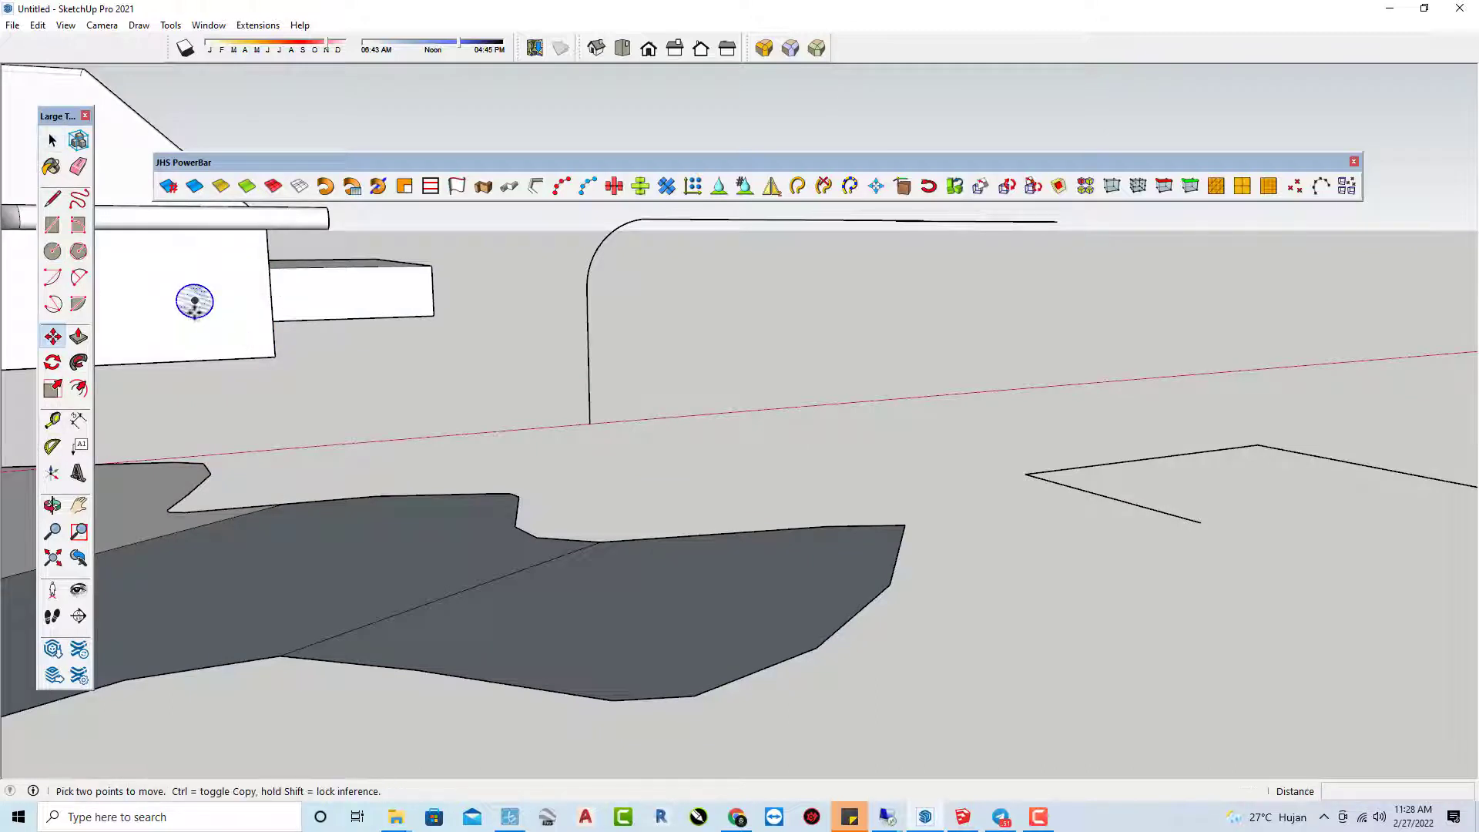
pyautogui.click(197, 301)
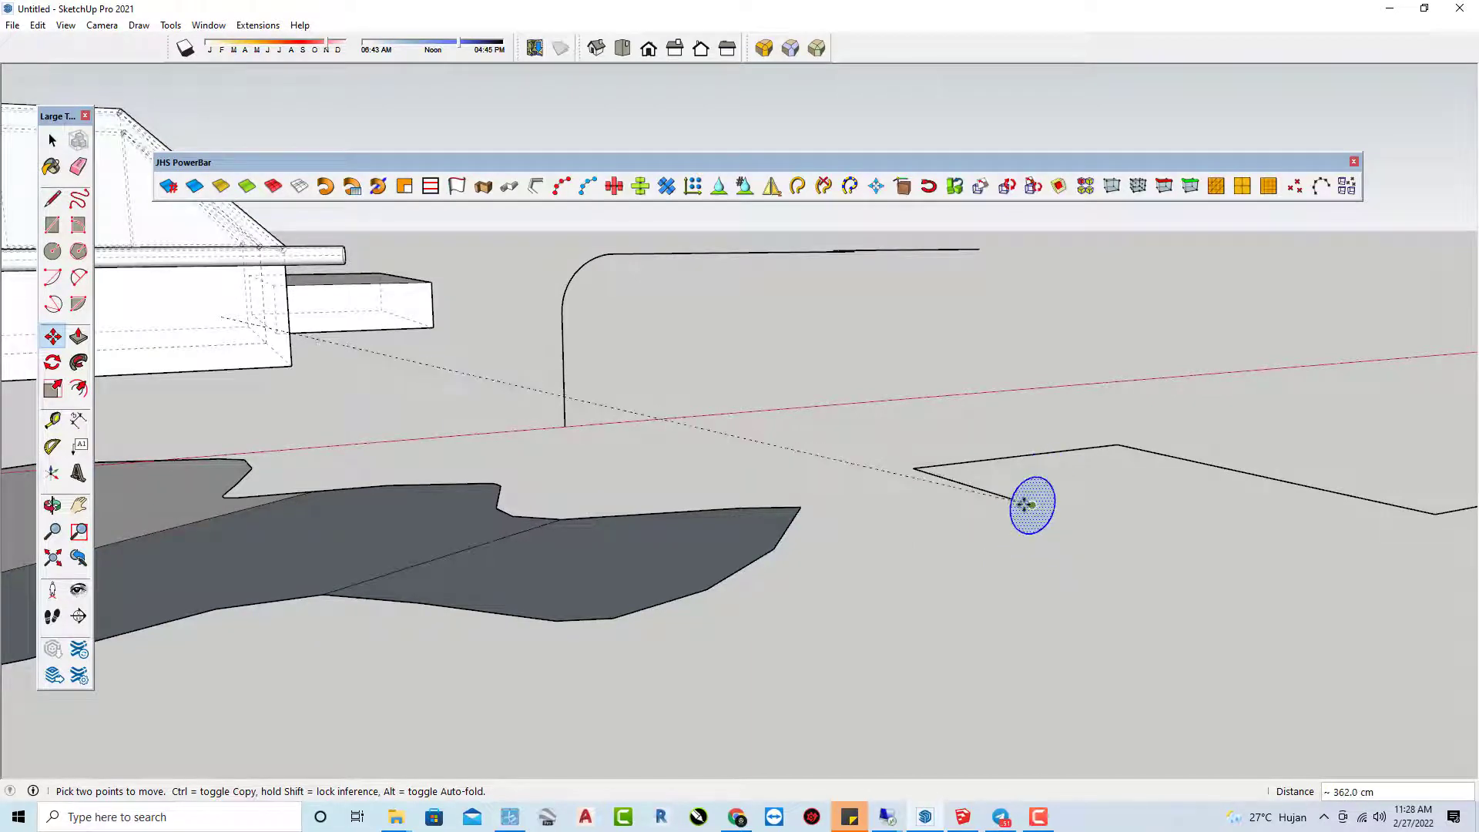
pyautogui.click(1032, 499)
pyautogui.press('space')
pyautogui.moveTo(983, 585)
pyautogui.mouseDown(button='middle')
pyautogui.moveTo(1071, 656)
pyautogui.moveTo(960, 491)
pyautogui.mouseUp(button='middle')
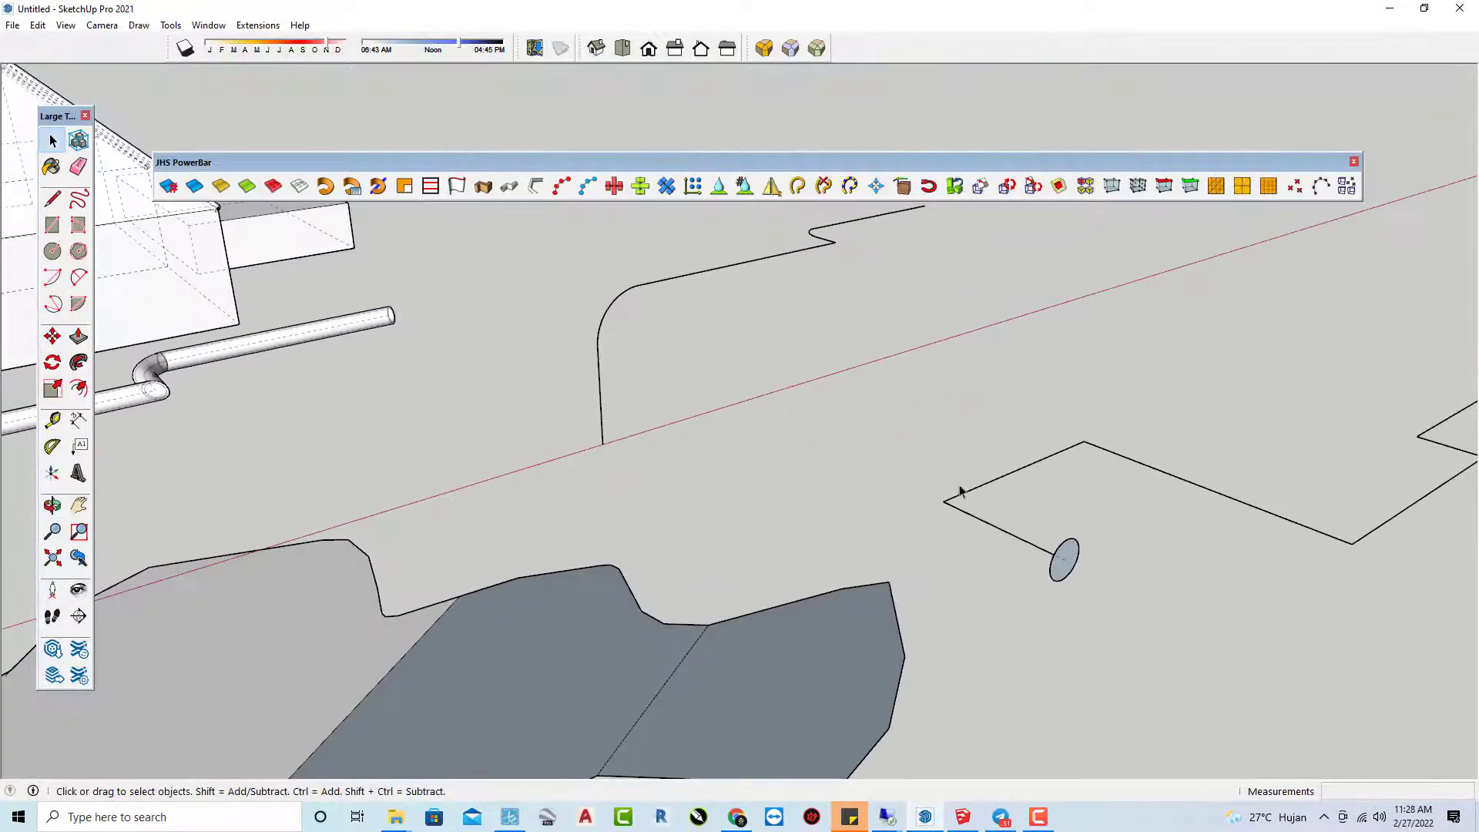
# - Sweep the circle along the selected zigzag path with Follow Me to form a pipe
pyautogui.scroll(1, 1040, 527)
pyautogui.moveTo(1119, 612); pyautogui.dragTo(1028, 520)
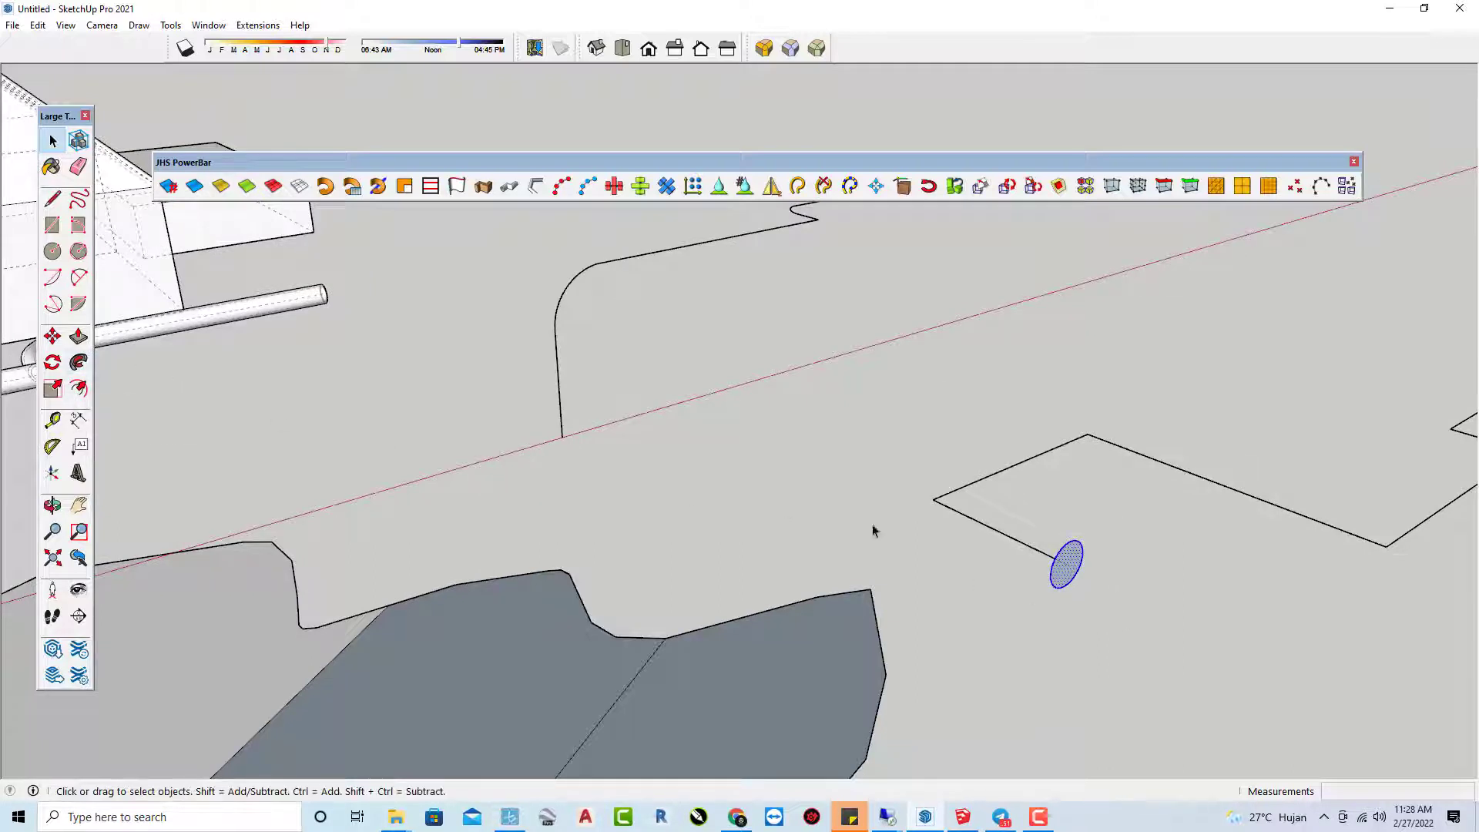
pyautogui.click(79, 363)
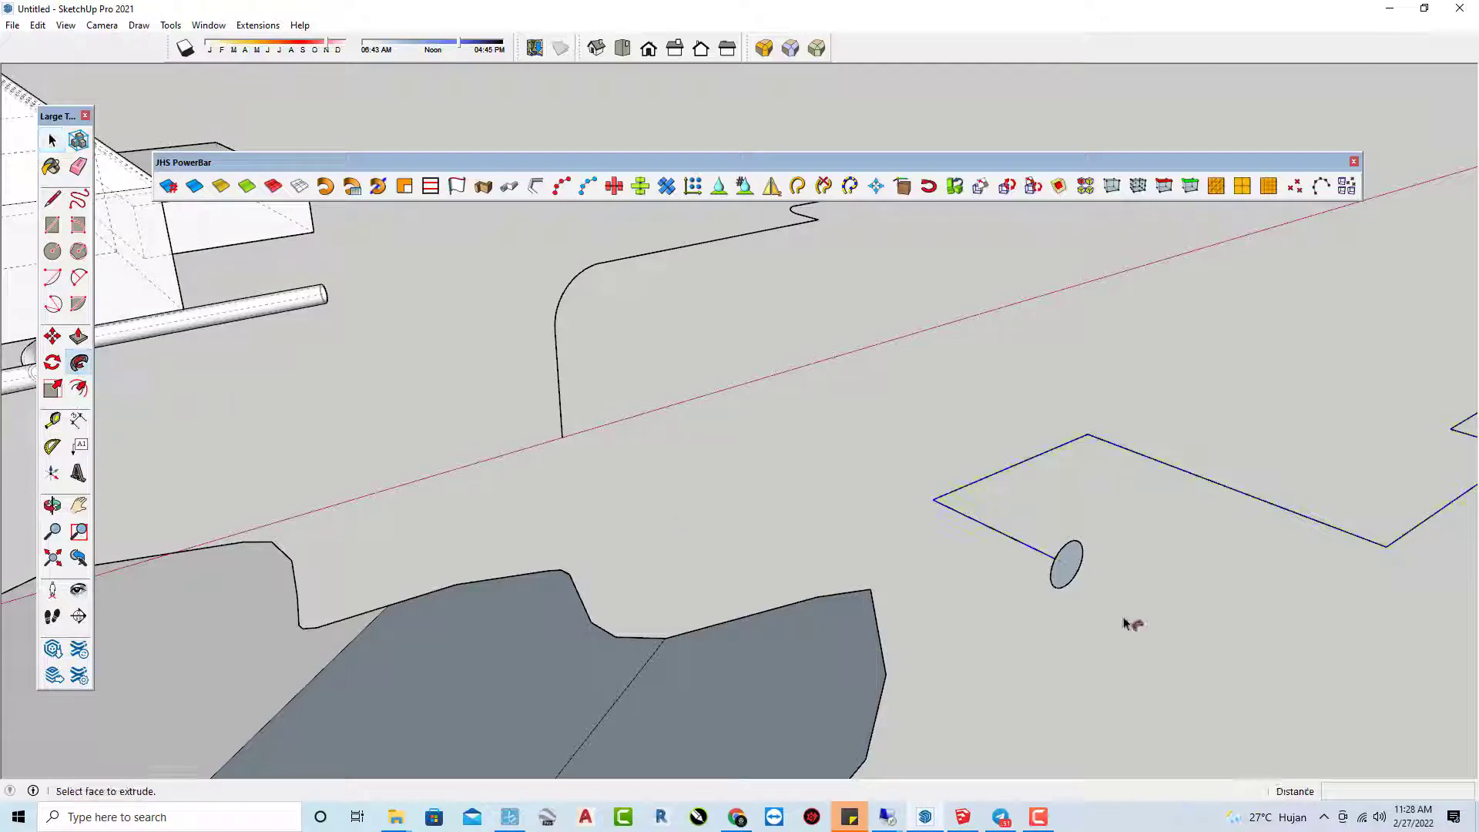
pyautogui.click(1065, 566)
pyautogui.moveTo(935, 529)
pyautogui.mouseDown(button='middle')
pyautogui.moveTo(934, 508)
pyautogui.moveTo(1074, 584)
pyautogui.mouseUp(button='middle')
pyautogui.press('space')
# - Orbit around the new pipe and whole model, briefly selecting the rock-shaped ground face
pyautogui.scroll(2, 1033, 523)
pyautogui.scroll(3, 994, 532)
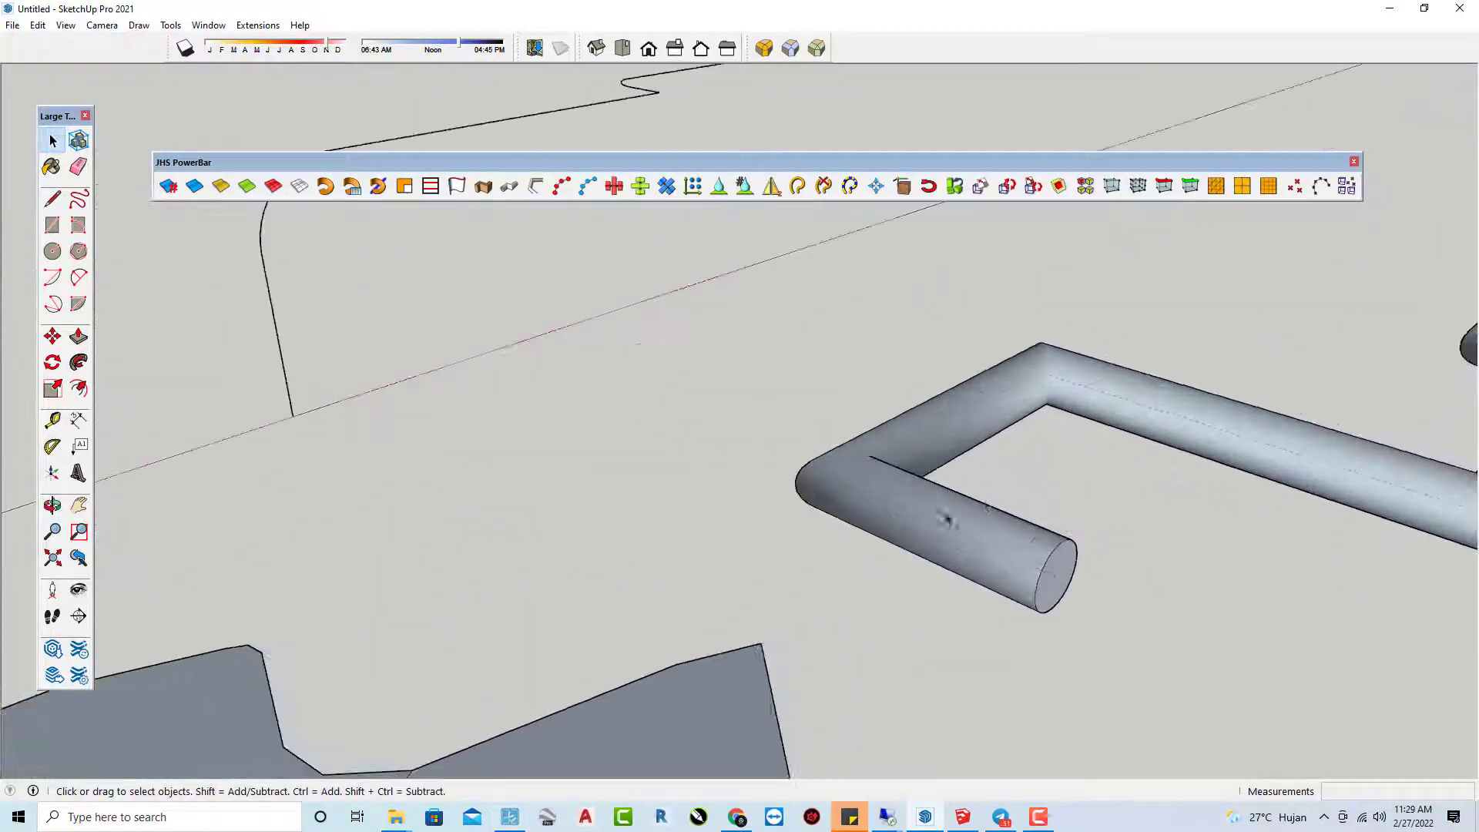
pyautogui.moveTo(941, 511)
pyautogui.mouseDown(button='middle')
pyautogui.moveTo(891, 423)
pyautogui.moveTo(747, 451)
pyautogui.mouseUp(button='middle')
pyautogui.scroll(-4, 1050, 505)
pyautogui.moveTo(1050, 506)
pyautogui.mouseDown(button='middle')
pyautogui.moveTo(1171, 611)
pyautogui.moveTo(1062, 483)
pyautogui.moveTo(761, 433)
pyautogui.moveTo(793, 205)
pyautogui.mouseUp(button='middle')
pyautogui.scroll(2, 1061, 483)
pyautogui.scroll(-3, 1061, 483)
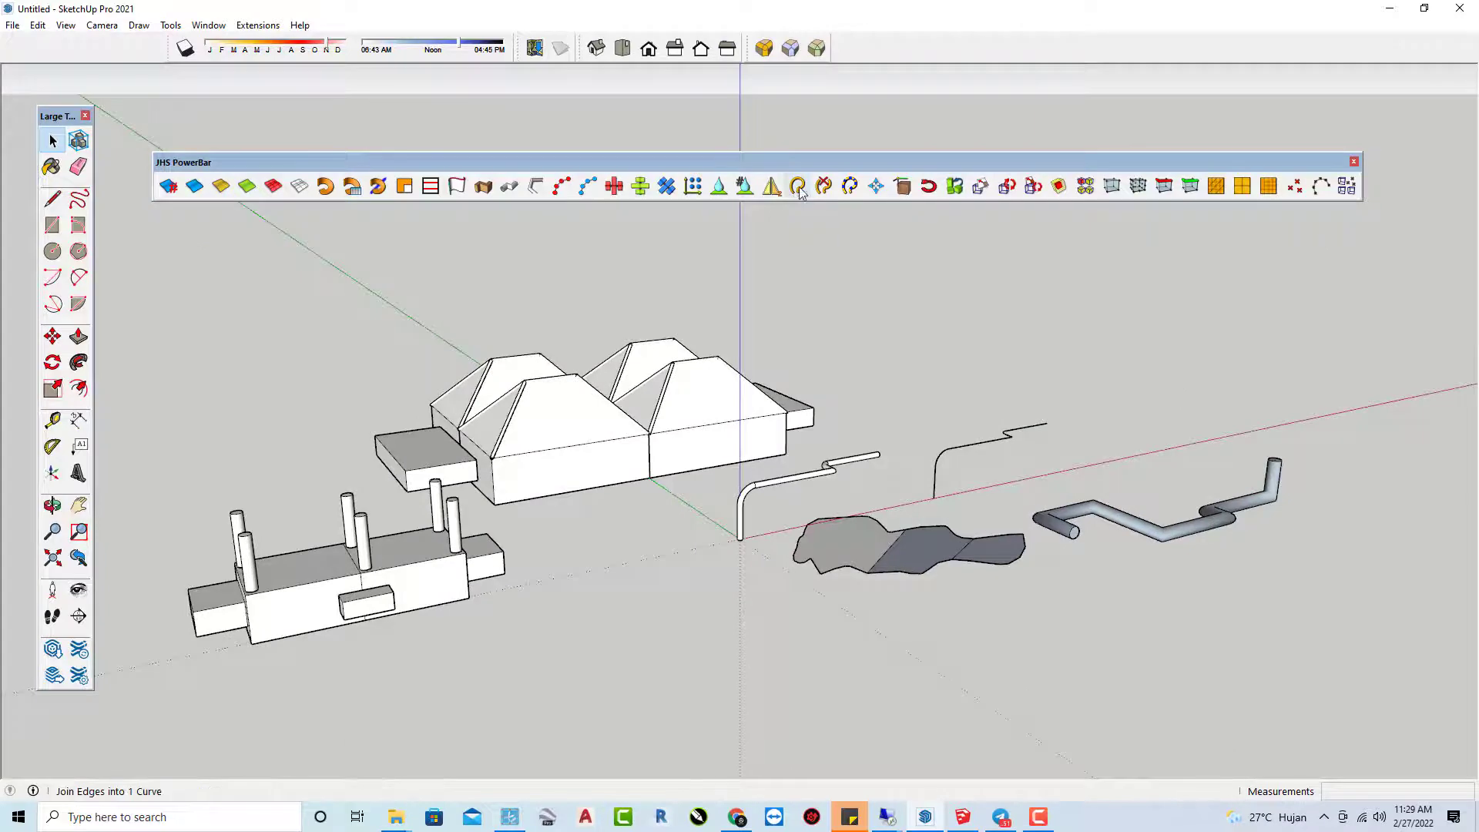
pyautogui.moveTo(921, 330)
pyautogui.mouseDown(button='middle')
pyautogui.moveTo(1036, 555)
pyautogui.moveTo(798, 518)
pyautogui.mouseUp(button='middle')
pyautogui.scroll(2, 1036, 554)
pyautogui.tripleClick(799, 519)
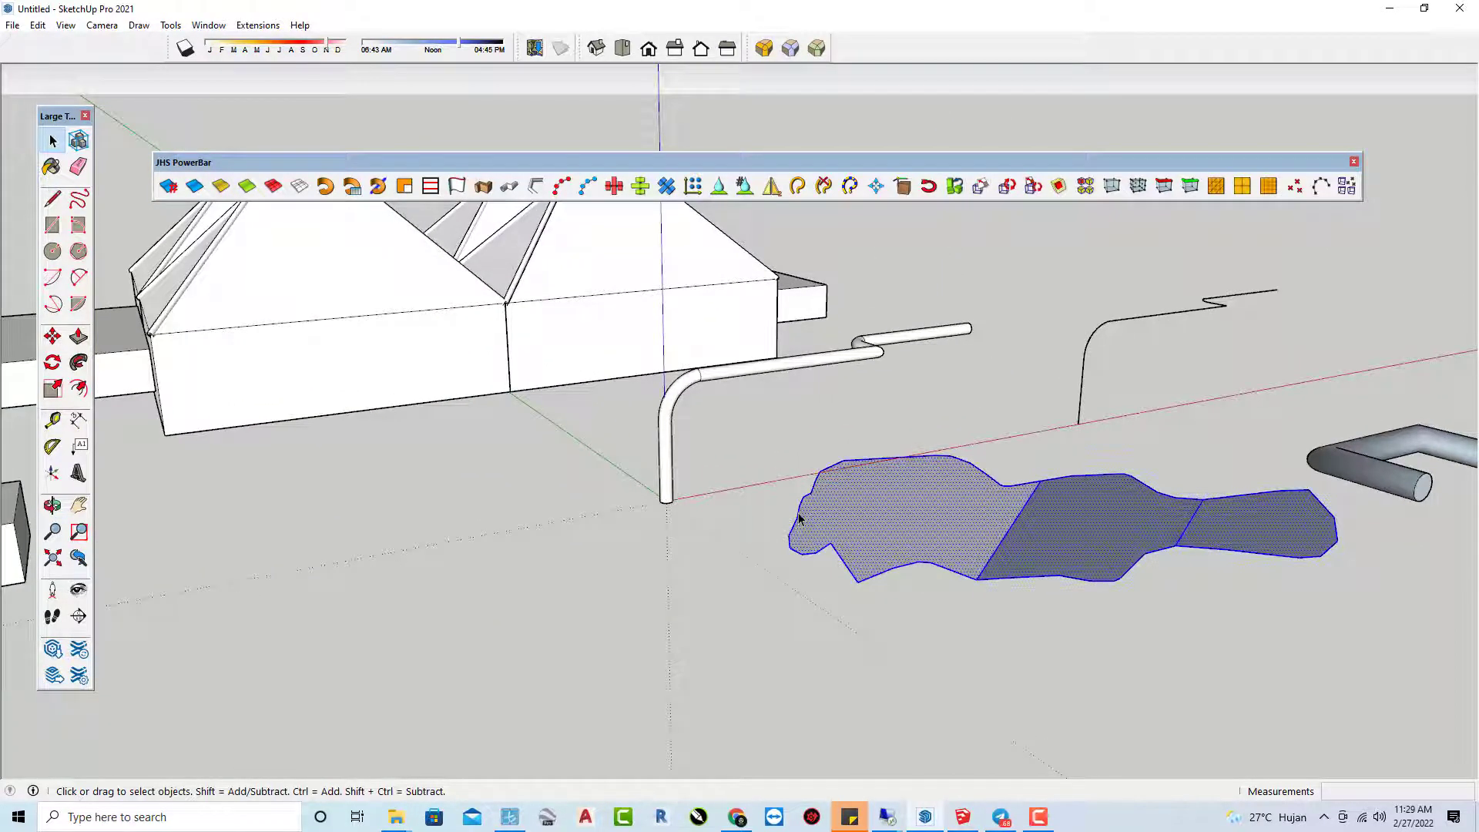
pyautogui.click(905, 644)
pyautogui.moveTo(835, 617)
pyautogui.mouseDown(button='middle')
pyautogui.moveTo(832, 643)
pyautogui.moveTo(814, 531)
pyautogui.moveTo(839, 431)
pyautogui.mouseUp(button='middle')
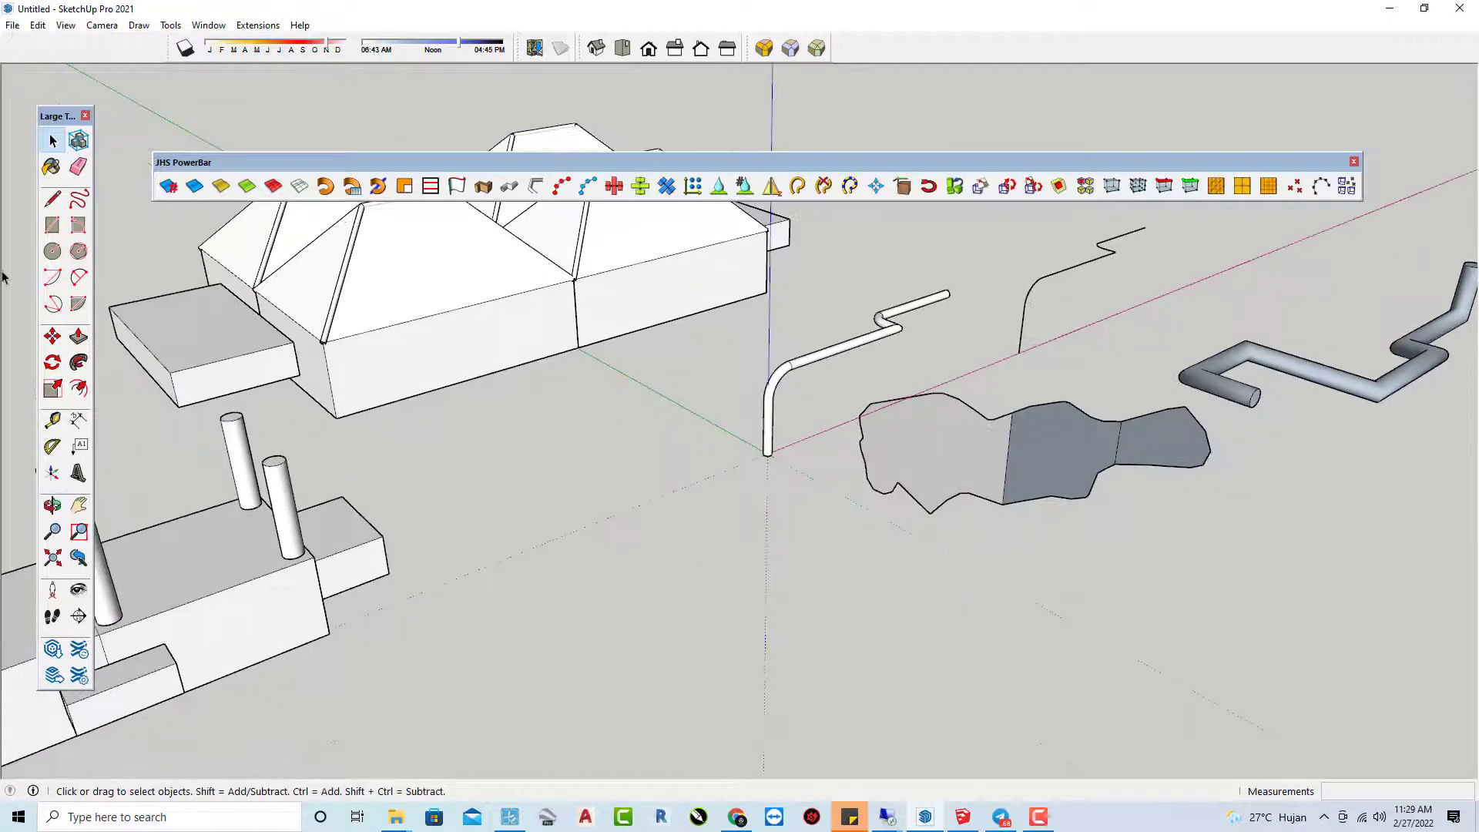
# - Draw a stepped line path near the origin ending in a vertical segment
pyautogui.click(52, 199)
pyautogui.click(560, 567)
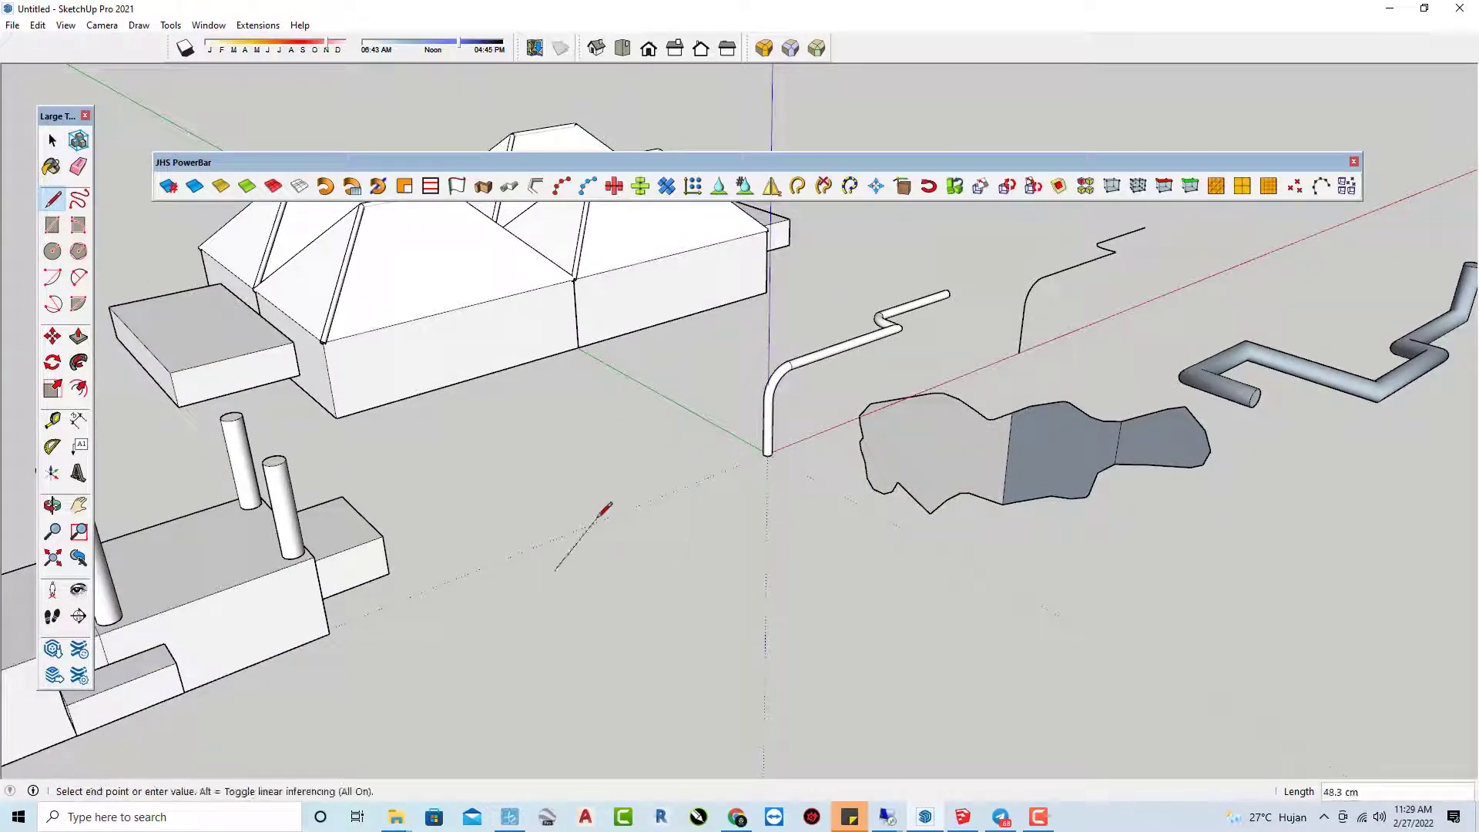
pyautogui.click(625, 542)
pyautogui.click(624, 475)
pyautogui.click(665, 460)
pyautogui.click(666, 420)
pyautogui.press('space')
pyautogui.scroll(2, 626, 476)
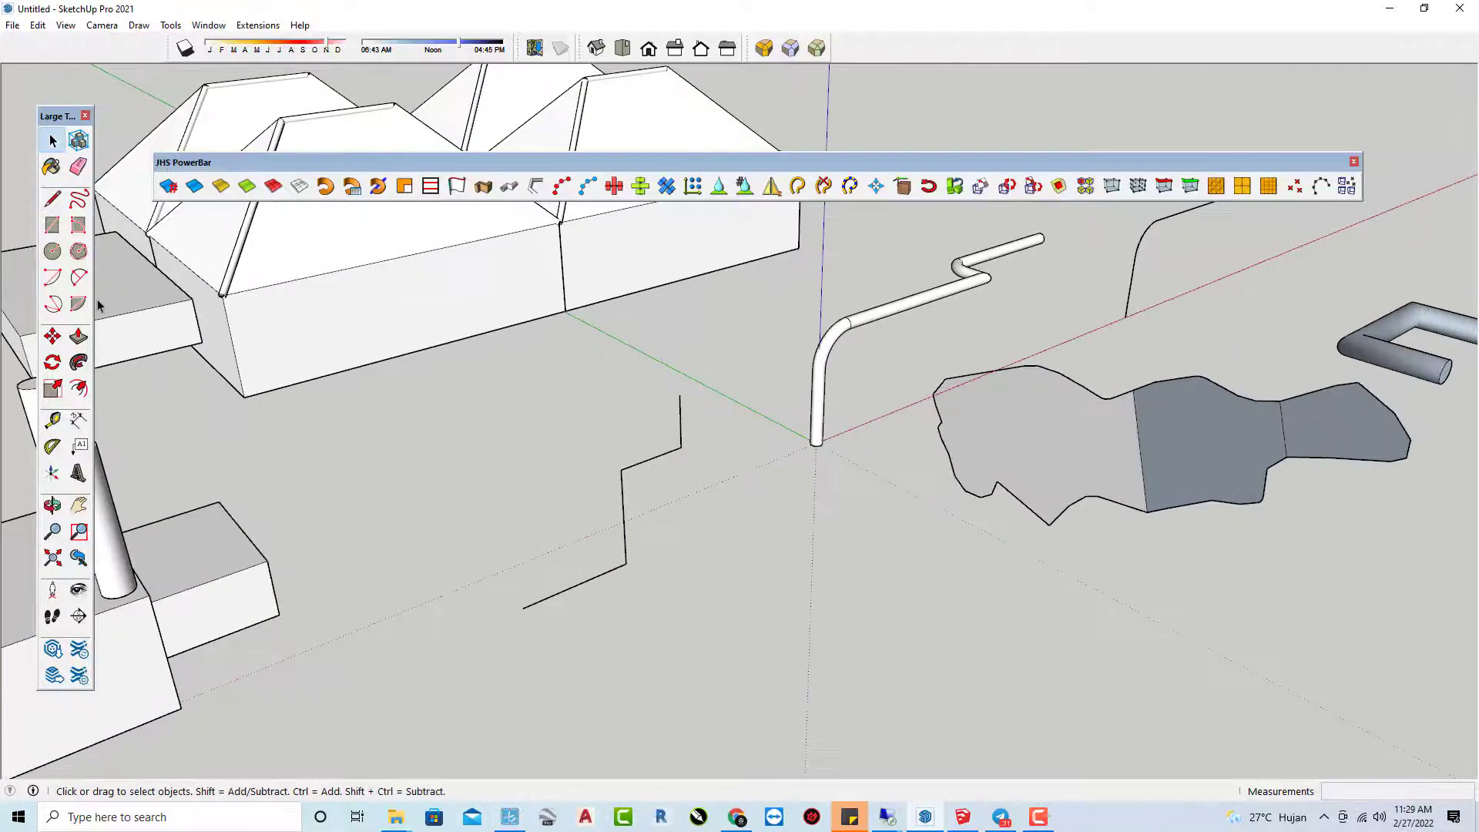
# - Round one path corner with a 2-point arc and erase the leftover sharp corner edges
pyautogui.click(82, 279)
pyautogui.scroll(1, 608, 492)
pyautogui.click(635, 456)
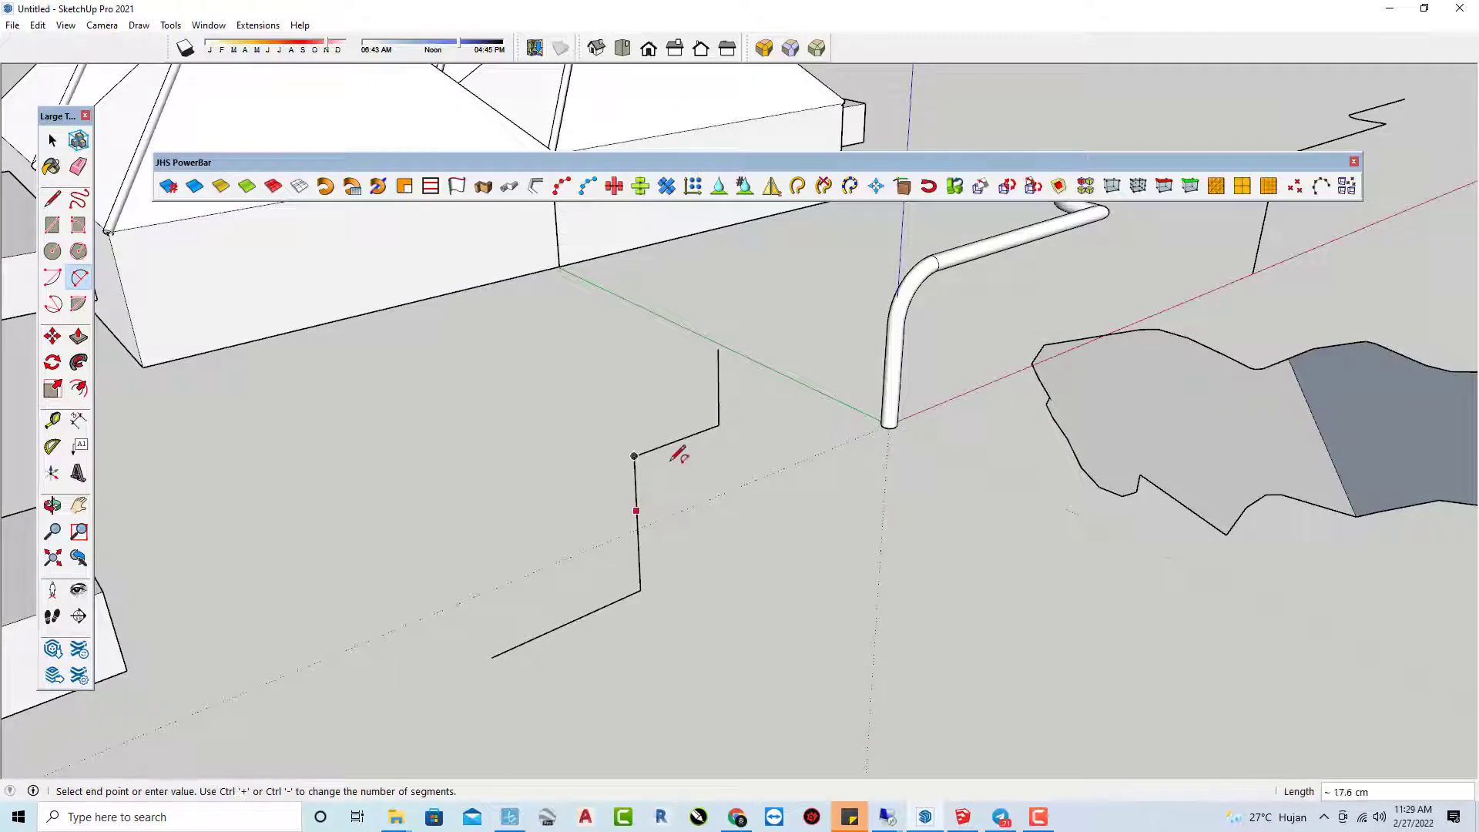
pyautogui.click(675, 441)
pyautogui.press('space')
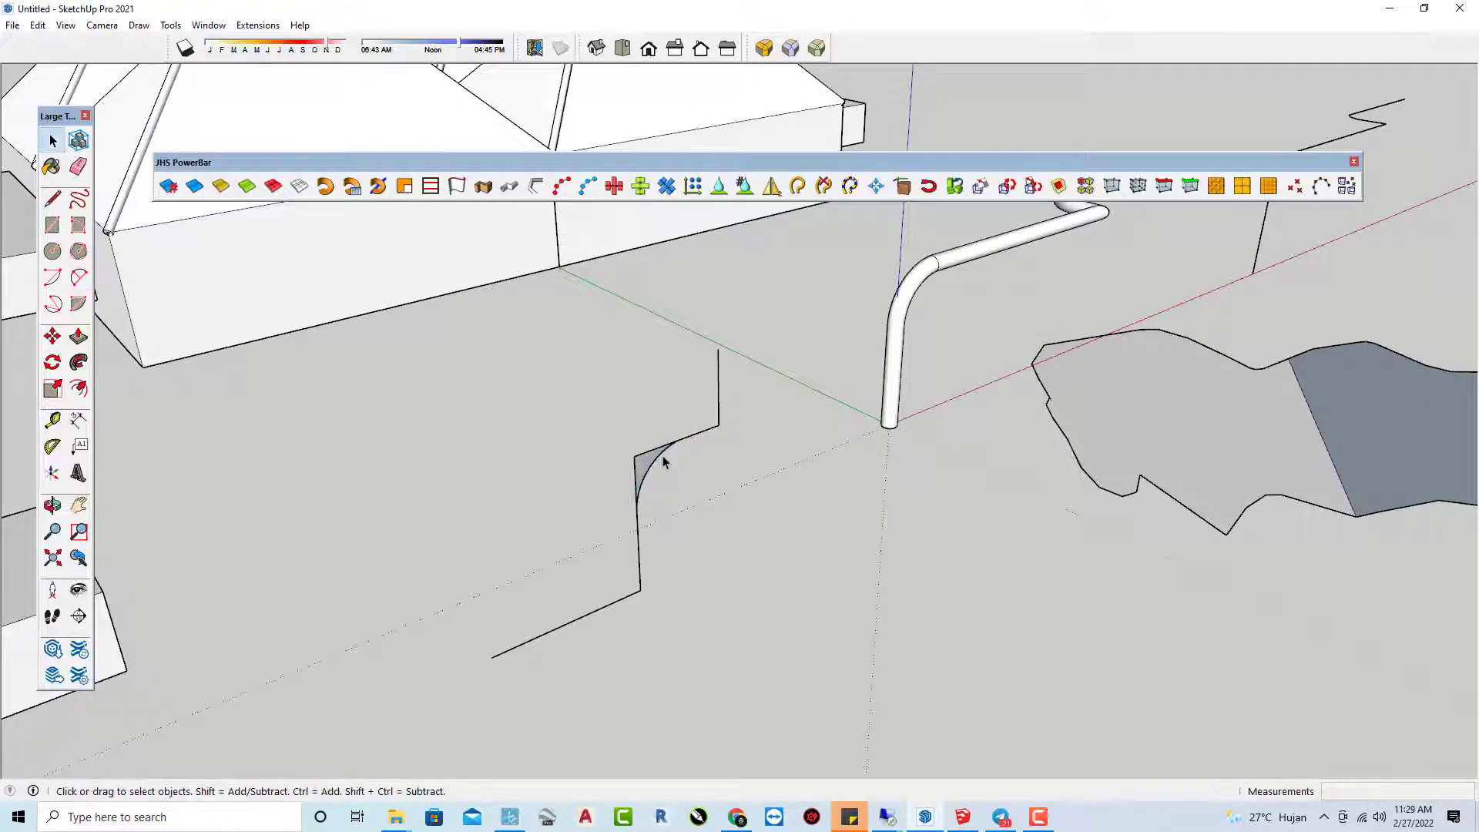
pyautogui.press('e')
pyautogui.moveTo(644, 466); pyautogui.dragTo(651, 431)
pyautogui.scroll(-1, 770, 539)
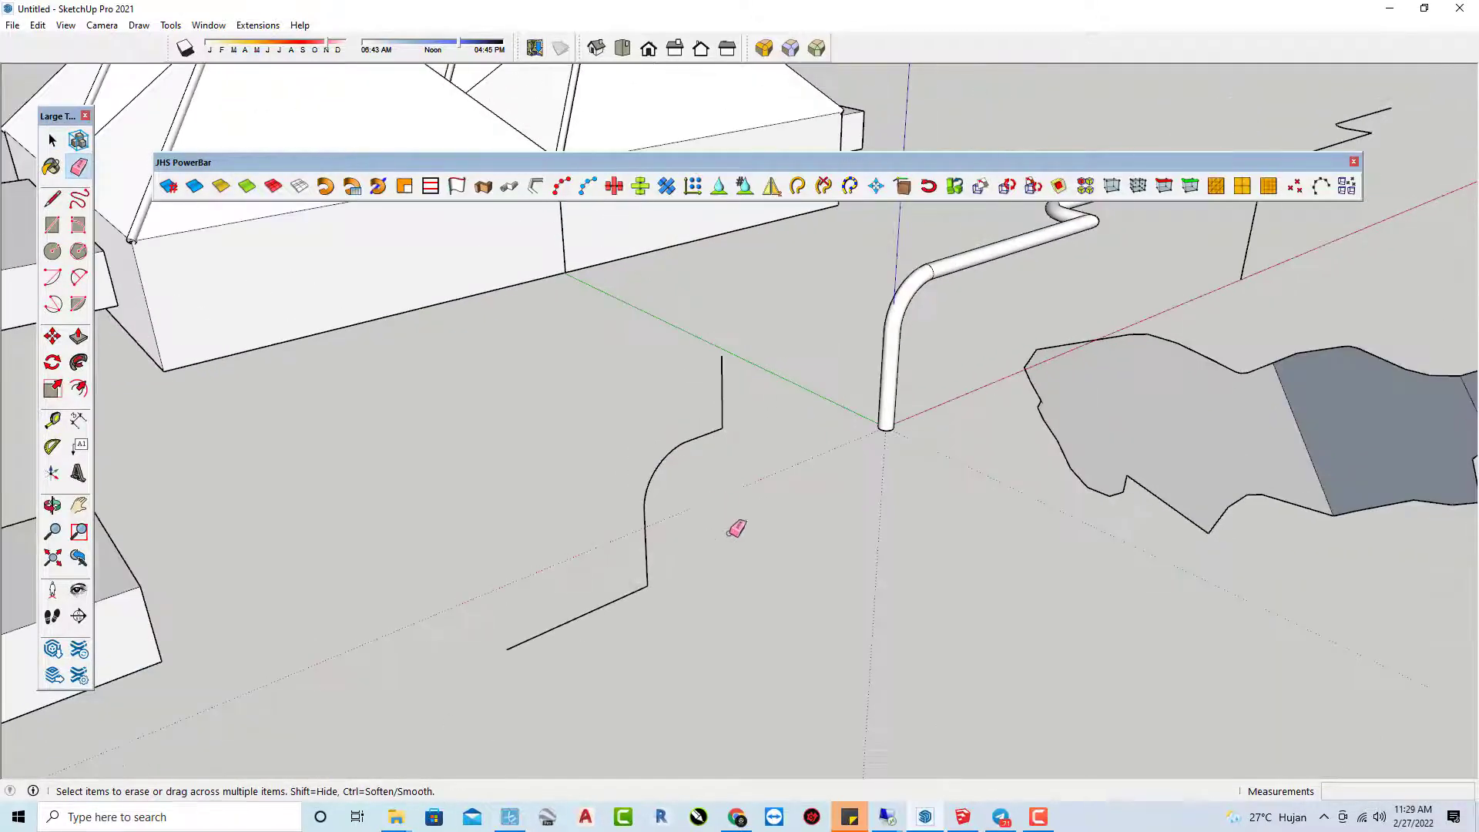
pyautogui.press('space')
# - Select the whole filleted path and weld it into one curve with Join Edges
pyautogui.moveTo(798, 664); pyautogui.dragTo(519, 417)
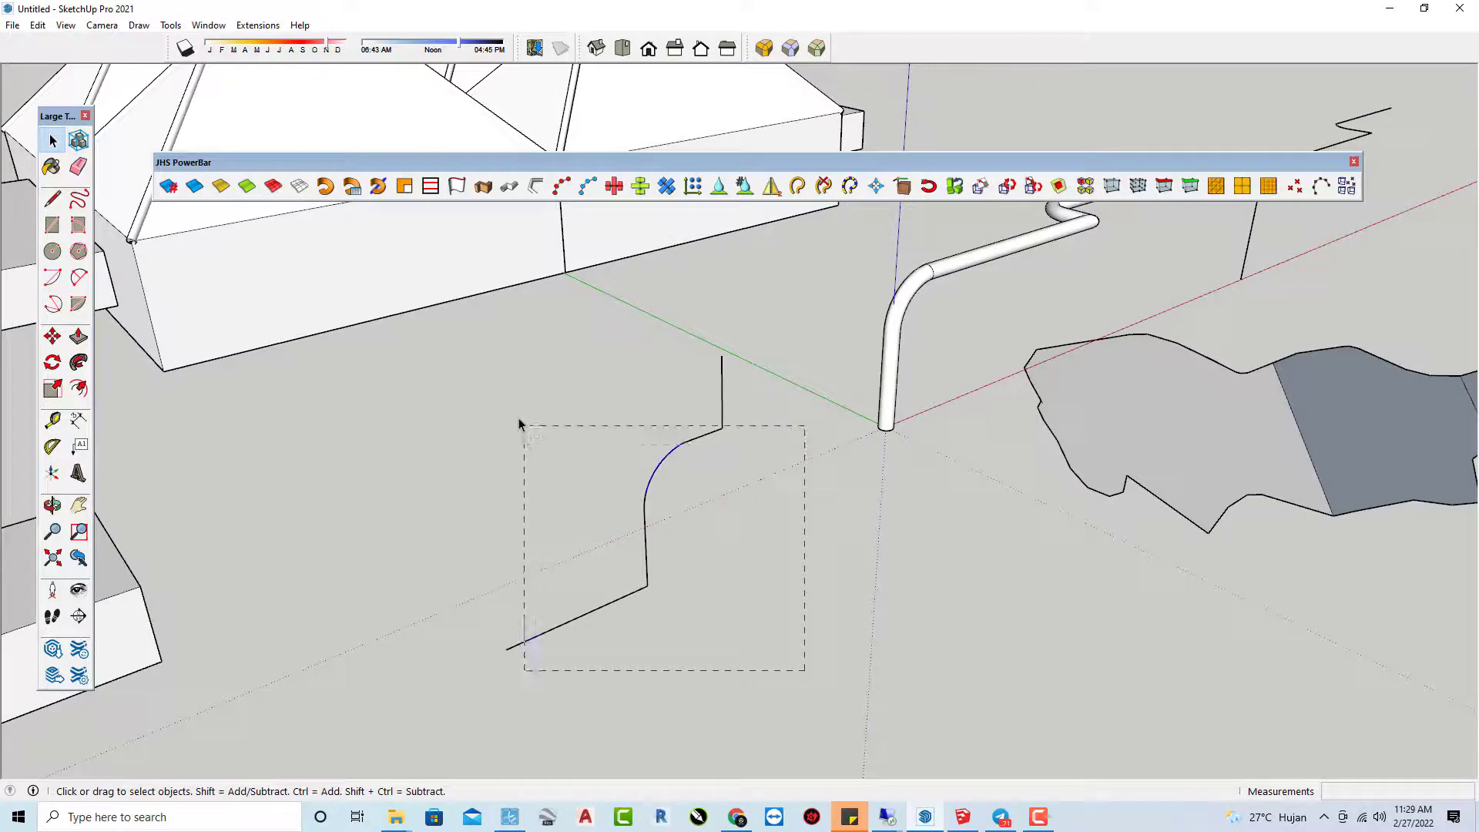
pyautogui.click(694, 559)
pyautogui.moveTo(769, 646); pyautogui.dragTo(520, 373)
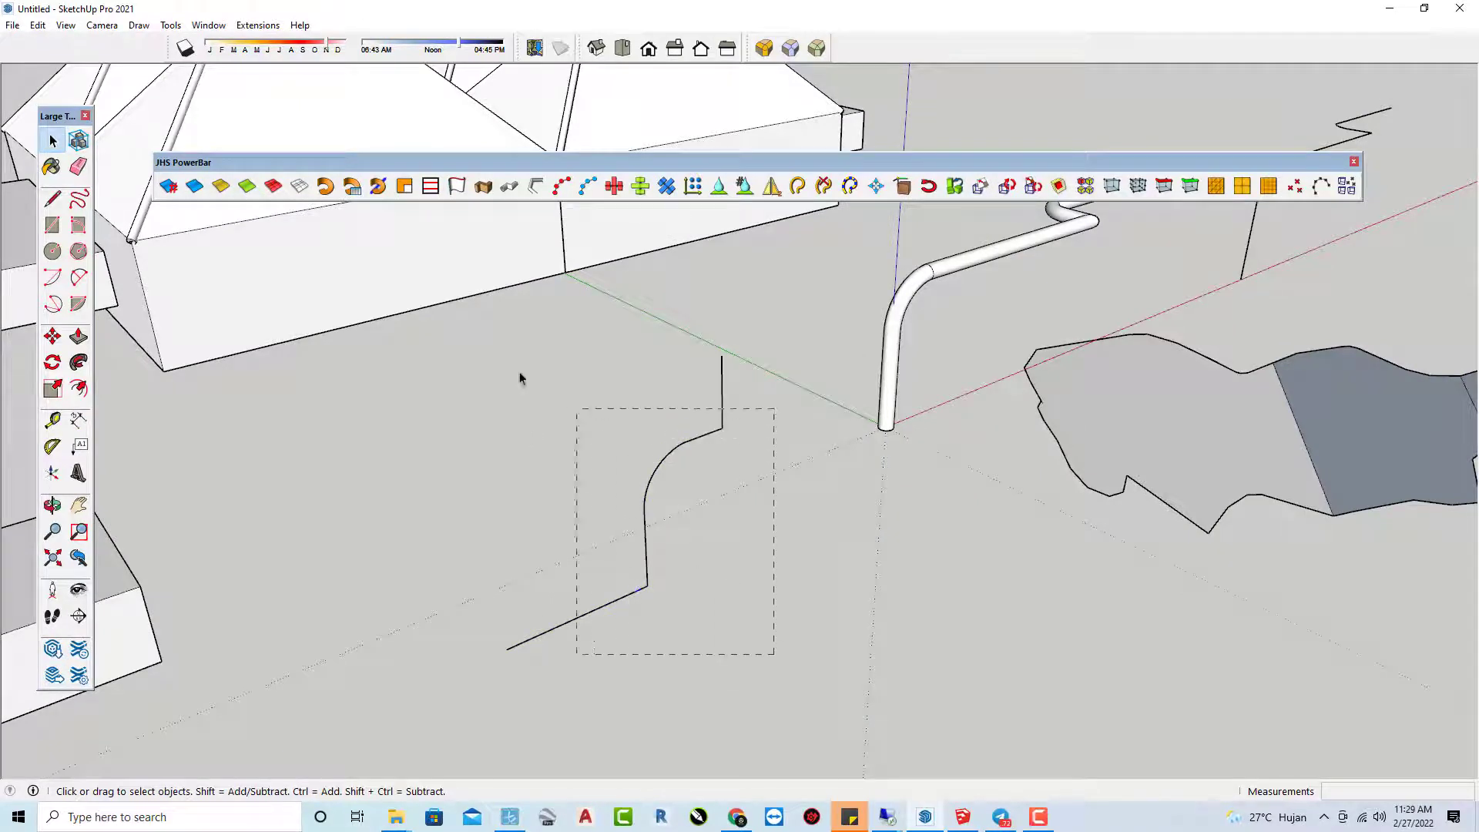
pyautogui.click(798, 193)
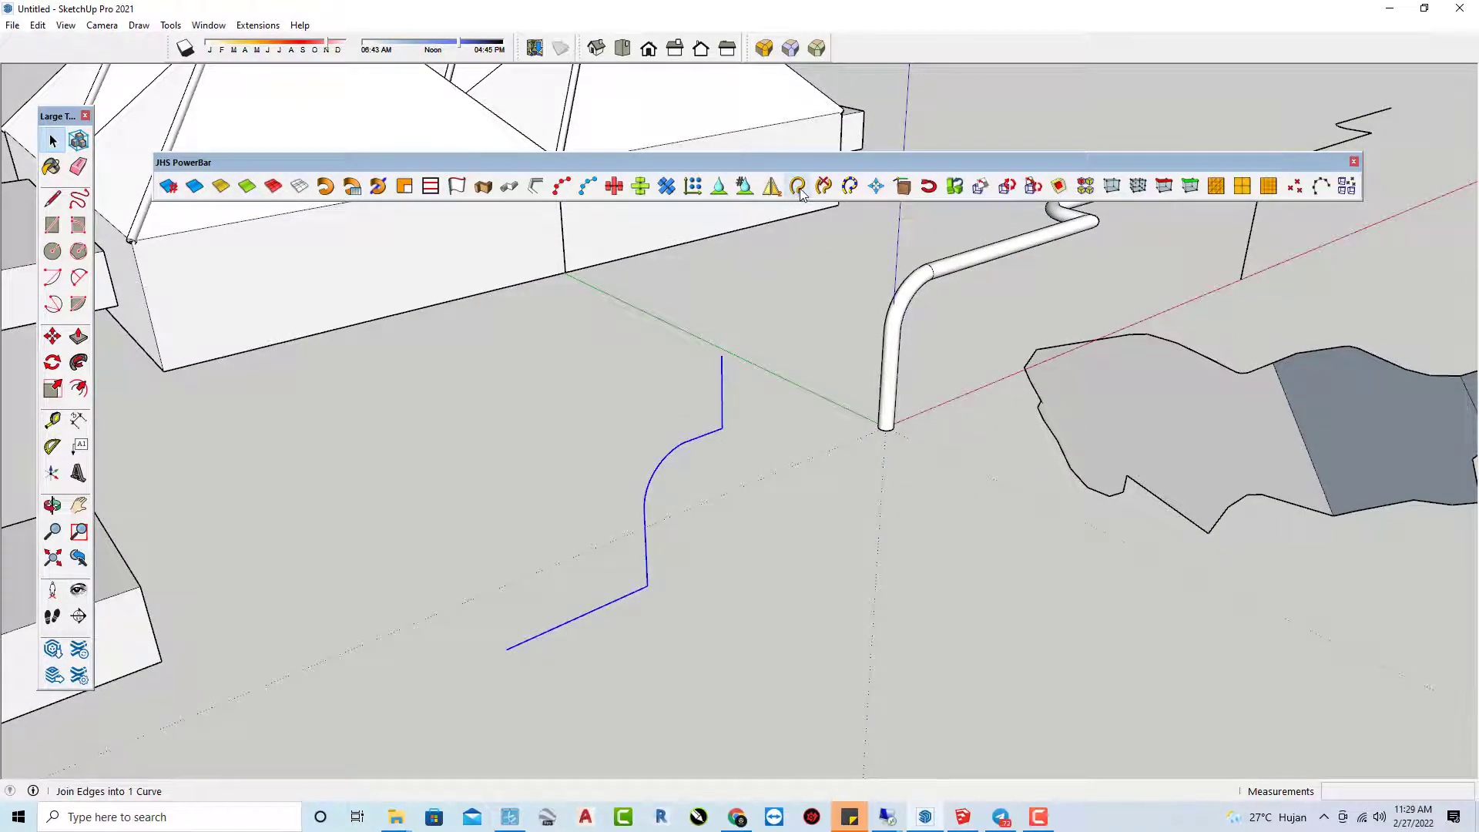
pyautogui.moveTo(722, 408)
pyautogui.mouseDown(button='middle')
pyautogui.moveTo(716, 372)
pyautogui.moveTo(584, 386)
pyautogui.moveTo(831, 385)
pyautogui.mouseUp(button='middle')
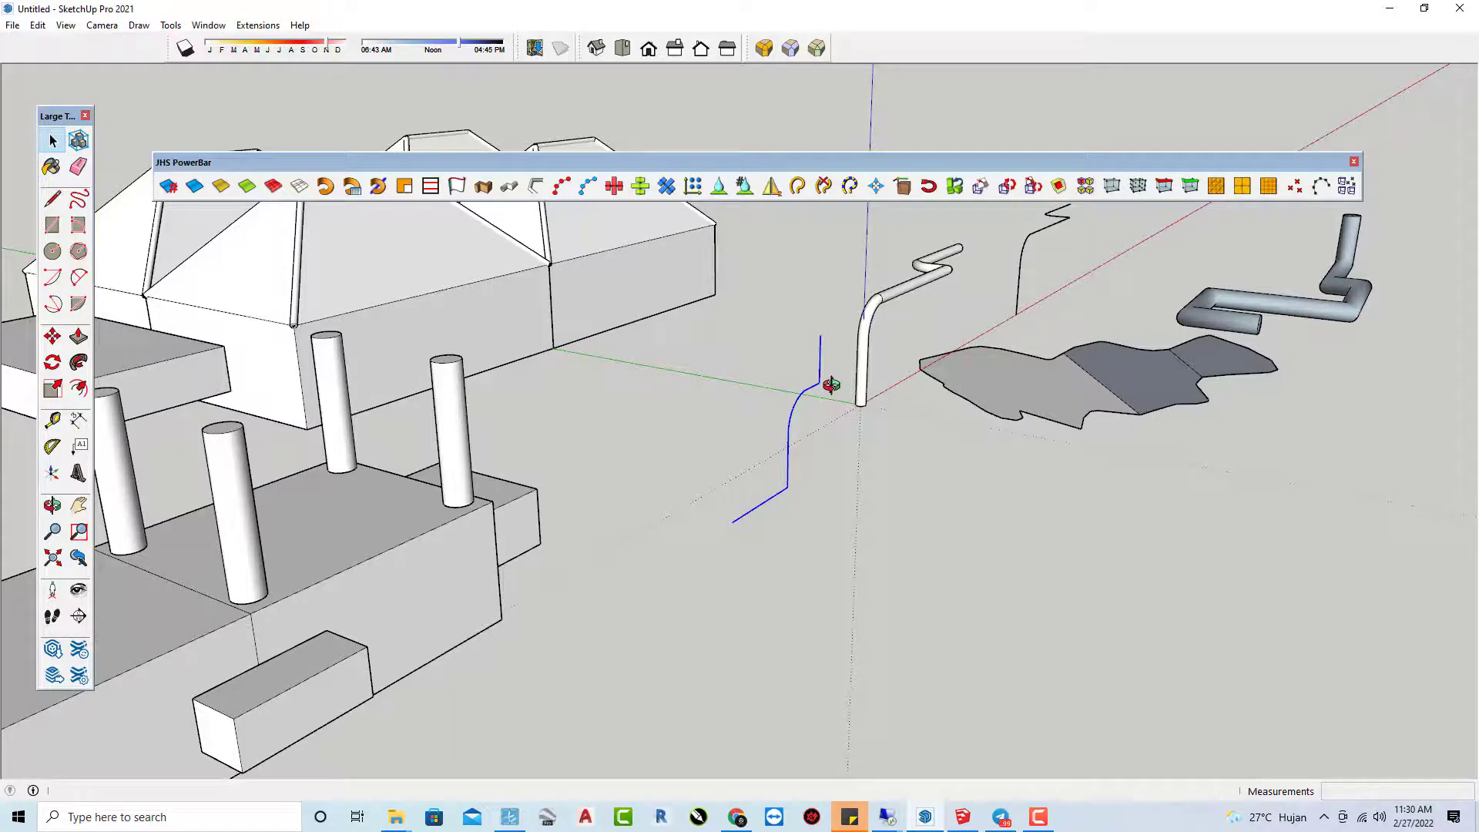
pyautogui.moveTo(853, 422)
pyautogui.keyDown('shift'); pyautogui.mouseDown(button='middle')
pyautogui.moveTo(1071, 473)
pyautogui.moveTo(813, 462)
pyautogui.mouseUp(button='middle'); pyautogui.keyUp('shift')
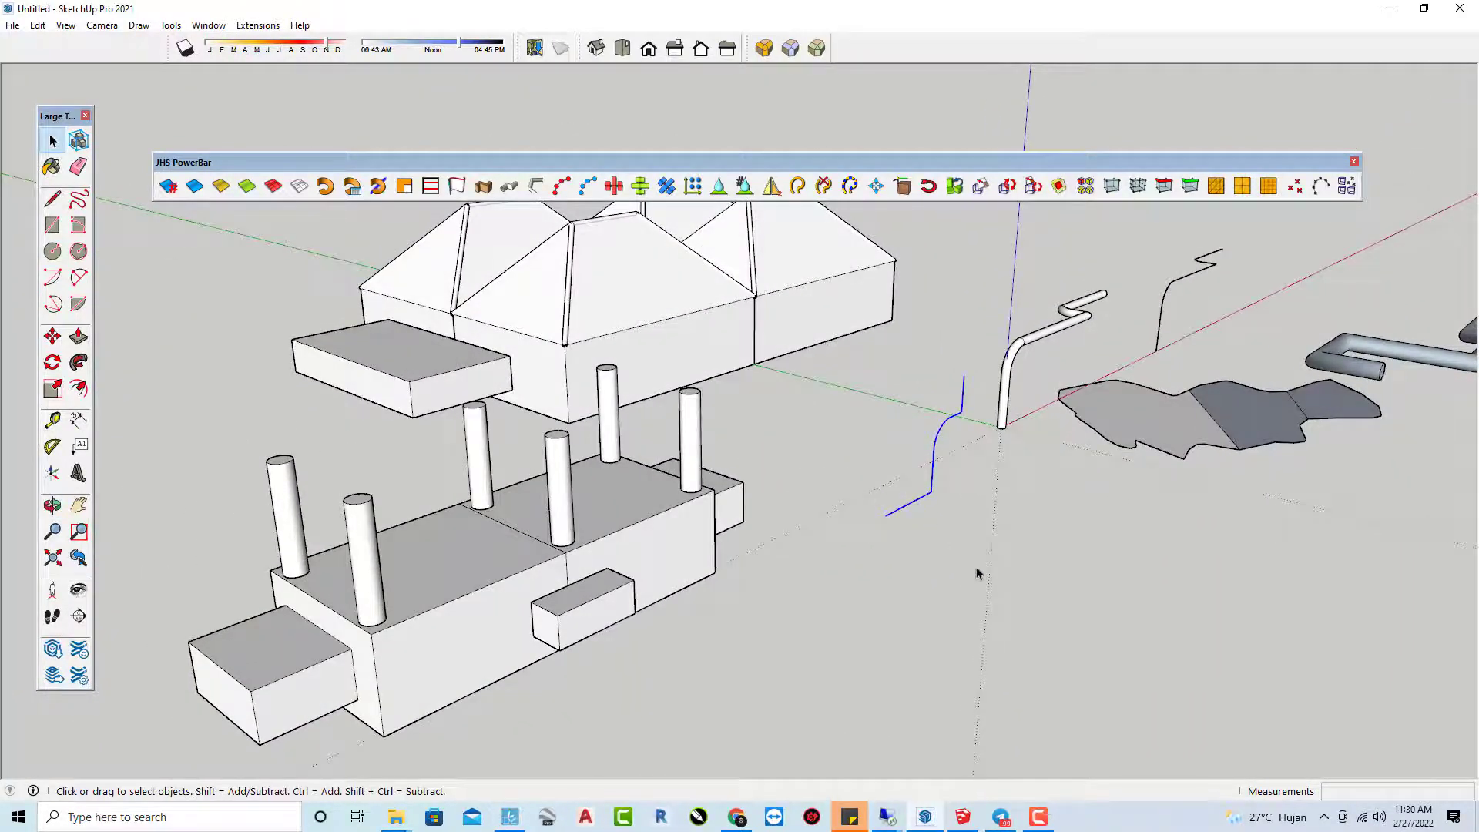